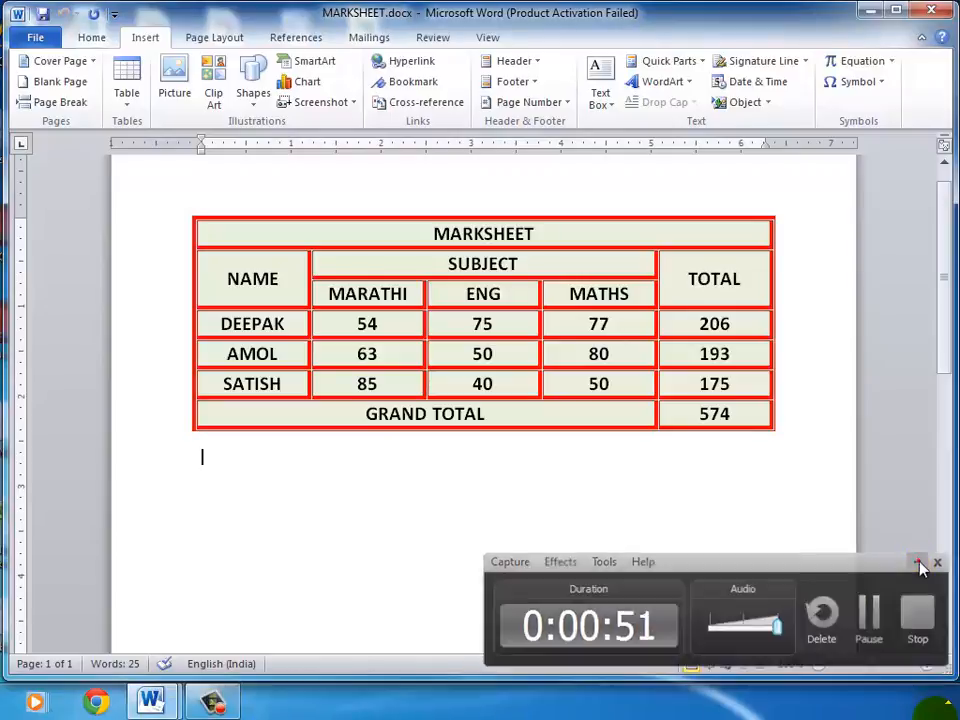
Examine the finished marksheet table's columns, header rows, student rows and grand total row.
{"action": "left_click", "coordinate": [917, 565]}
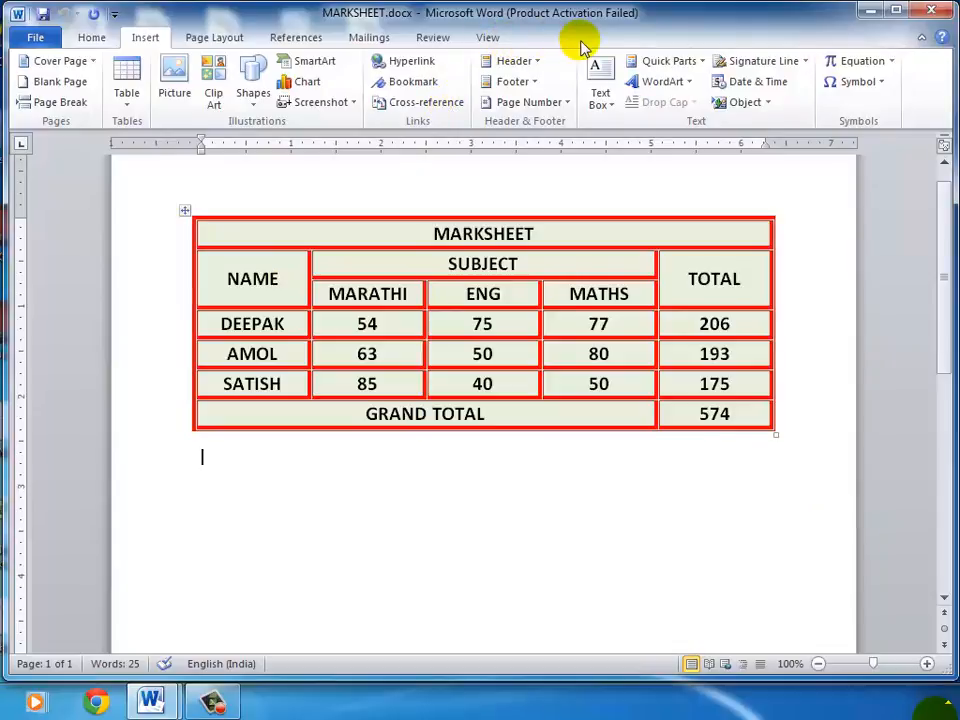
{"action": "left_click", "coordinate": [284, 281]}
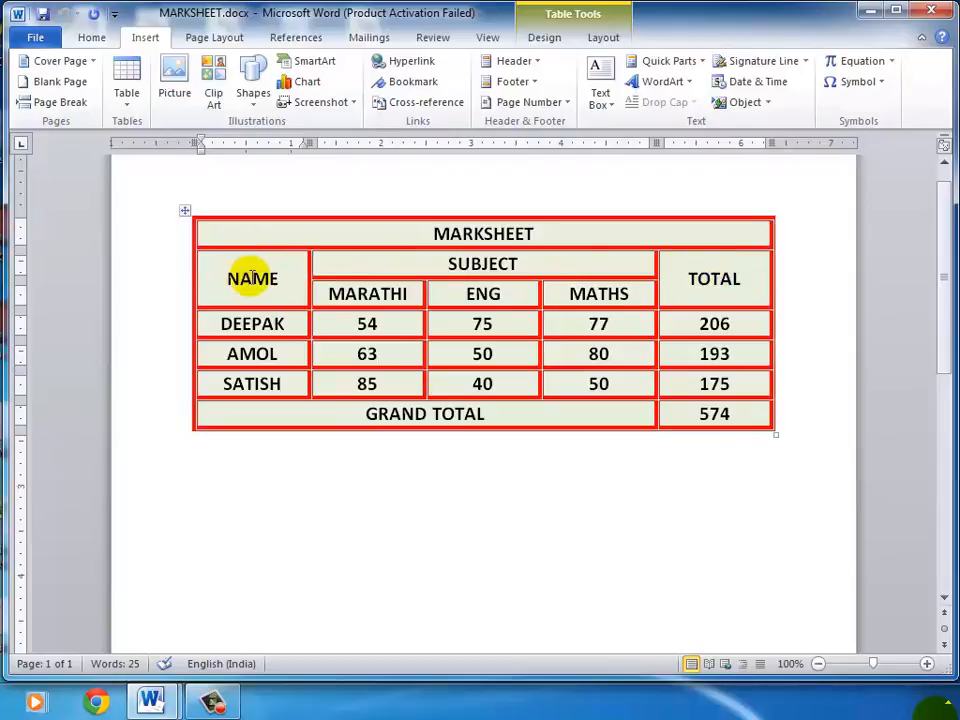
{"action": "left_click_drag", "start_coordinate": [253, 279], "coordinate": [249, 386]}
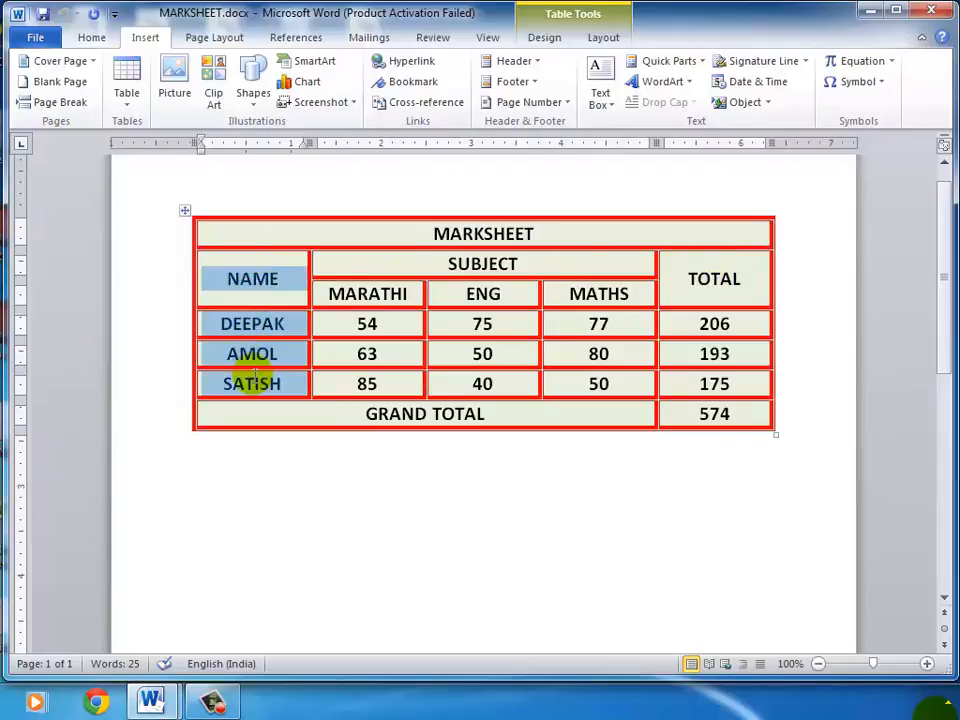
{"action": "left_click_drag", "start_coordinate": [362, 292], "coordinate": [345, 385]}
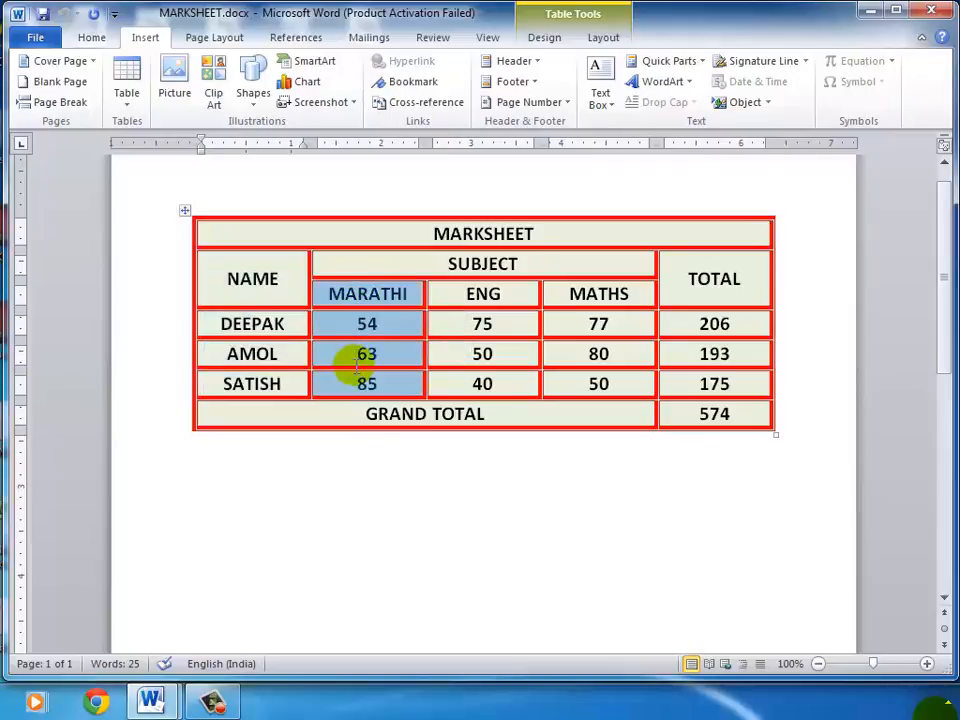
{"action": "left_click_drag", "start_coordinate": [483, 294], "coordinate": [483, 386]}
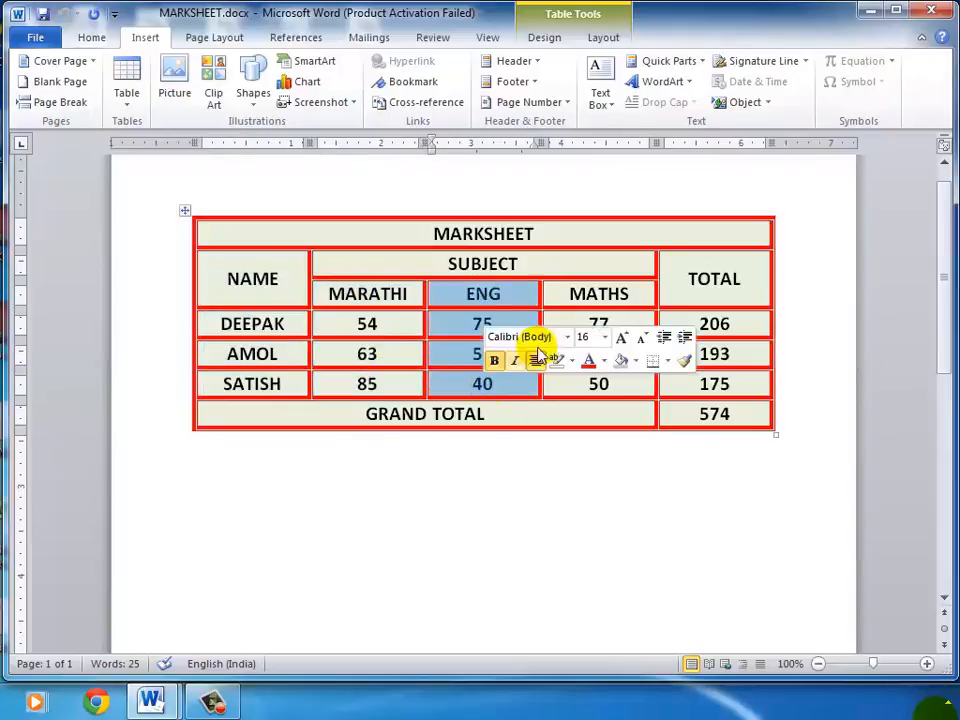
{"action": "left_click_drag", "start_coordinate": [711, 282], "coordinate": [700, 412]}
{"action": "double_click", "coordinate": [690, 327]}
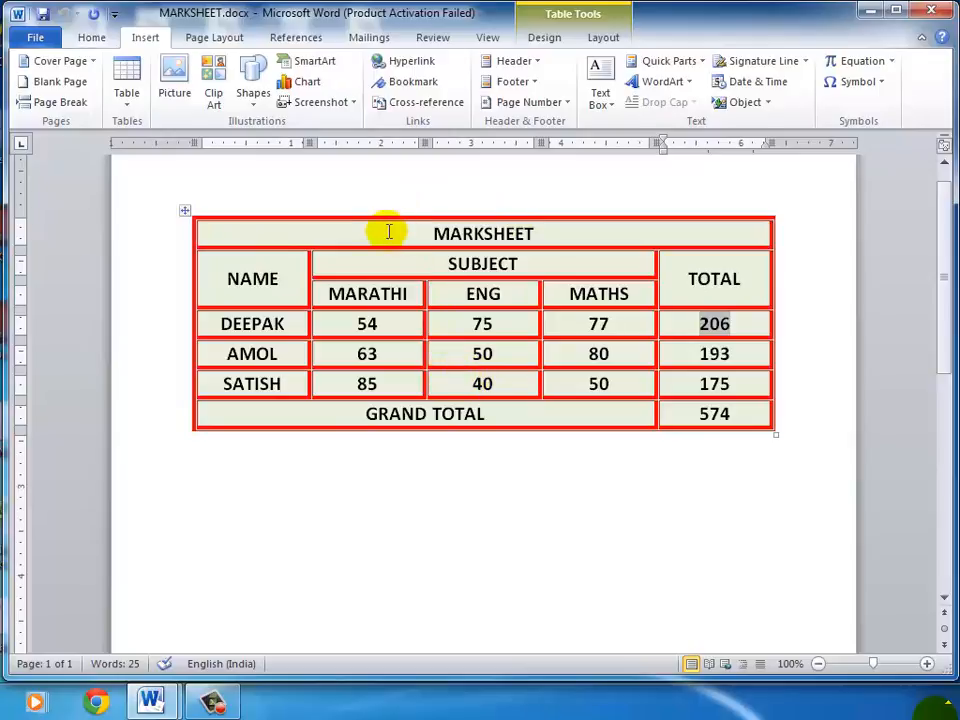
{"action": "left_click", "coordinate": [270, 231]}
{"action": "left_click_drag", "start_coordinate": [297, 231], "coordinate": [581, 231]}
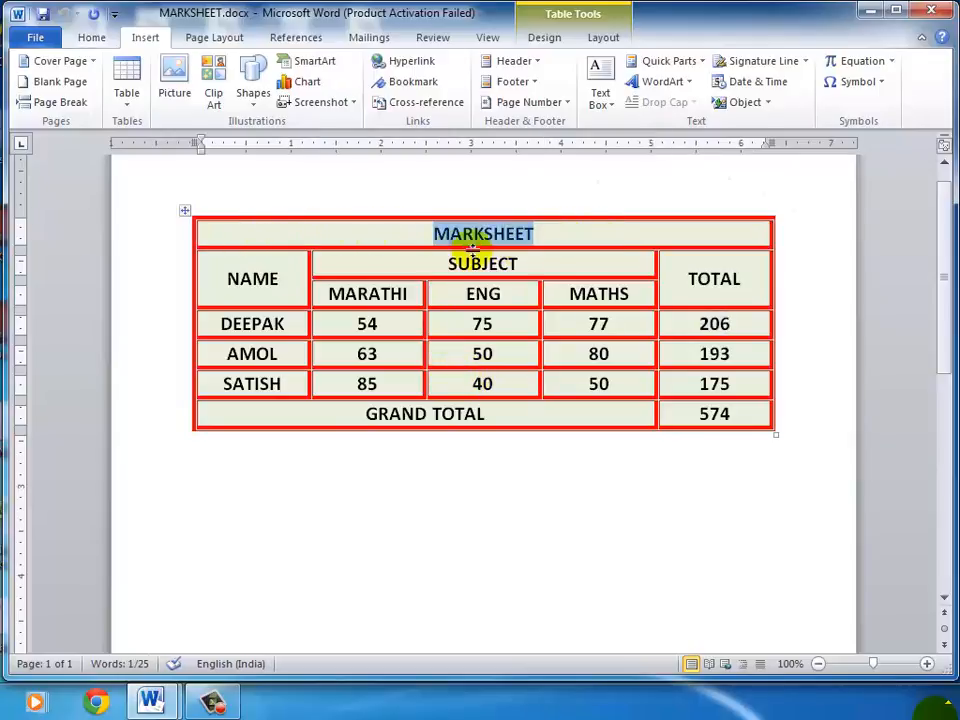
{"action": "left_click_drag", "start_coordinate": [392, 257], "coordinate": [591, 261]}
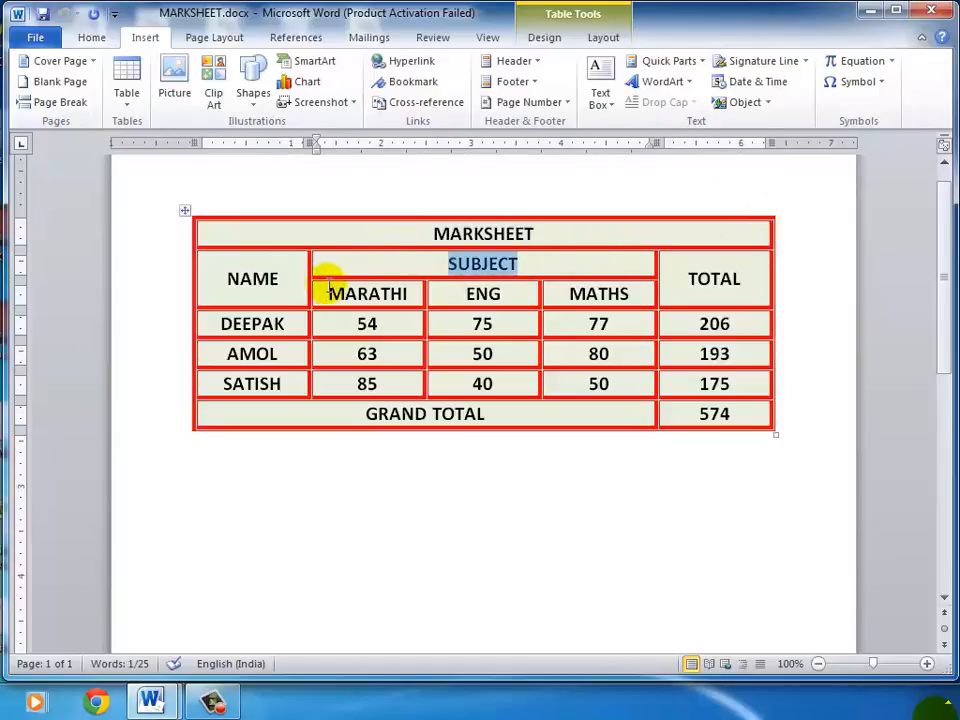
{"action": "left_click_drag", "start_coordinate": [323, 288], "coordinate": [686, 266]}
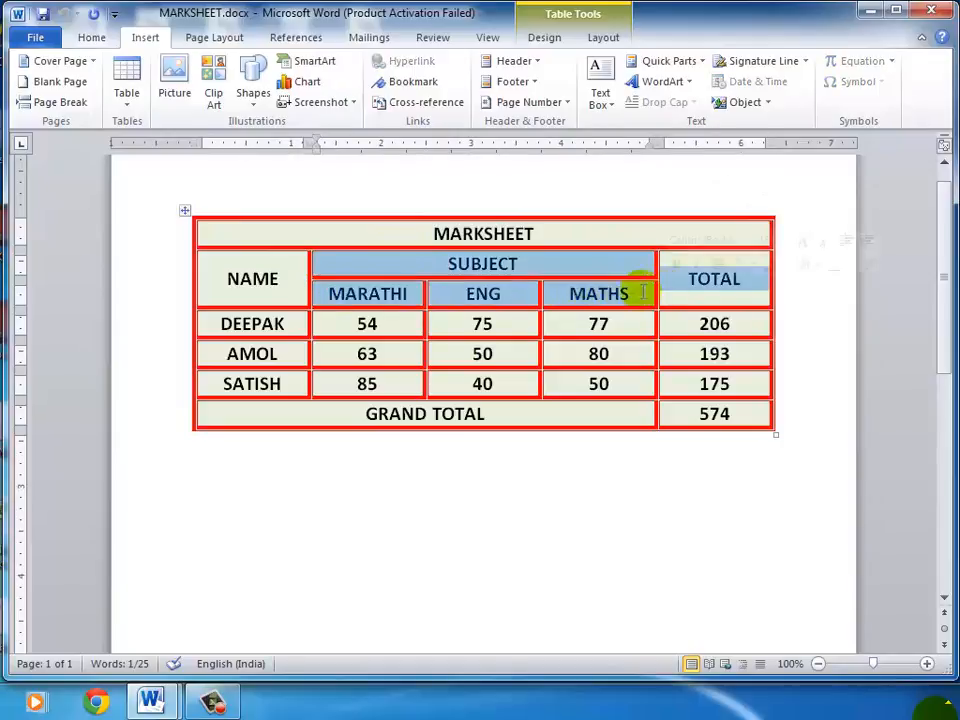
{"action": "left_click_drag", "start_coordinate": [407, 234], "coordinate": [670, 292]}
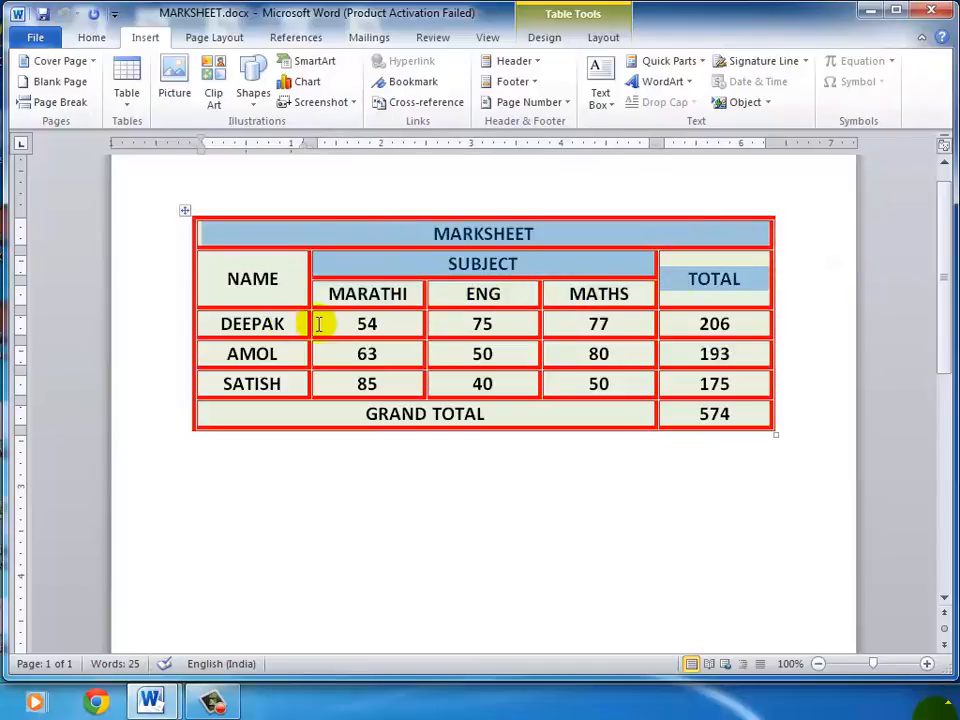
{"action": "left_click_drag", "start_coordinate": [268, 320], "coordinate": [693, 416]}
{"action": "left_click", "coordinate": [510, 416]}
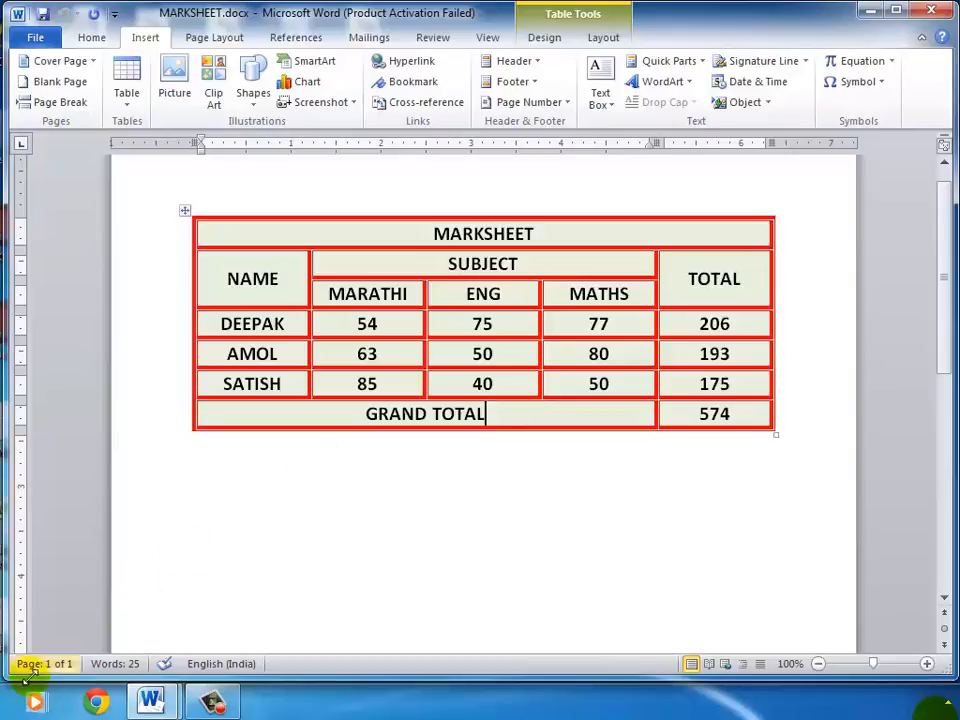
{"action": "left_click", "coordinate": [207, 699]}
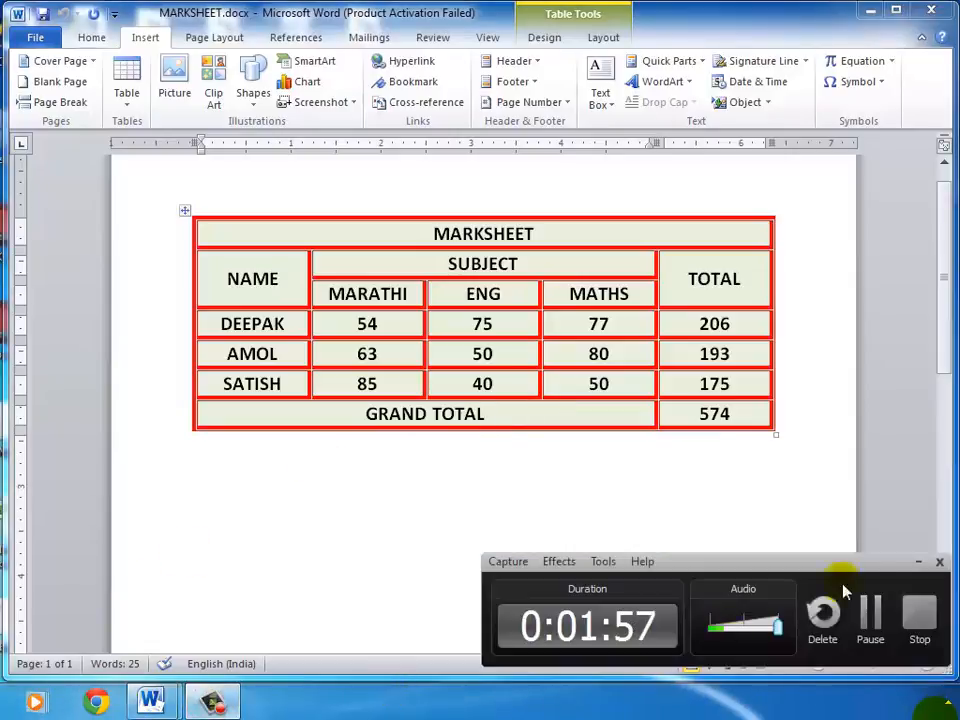
{"action": "left_click", "coordinate": [918, 561]}
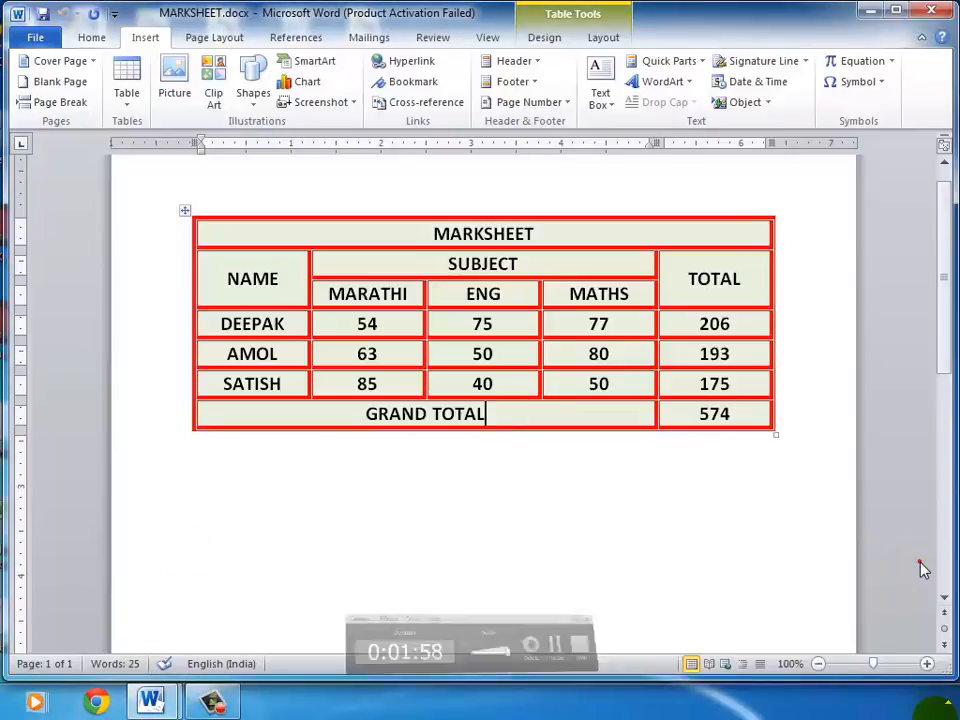
Place the insertion point in the empty paragraph below the marksheet table.
{"action": "left_click", "coordinate": [250, 483]}
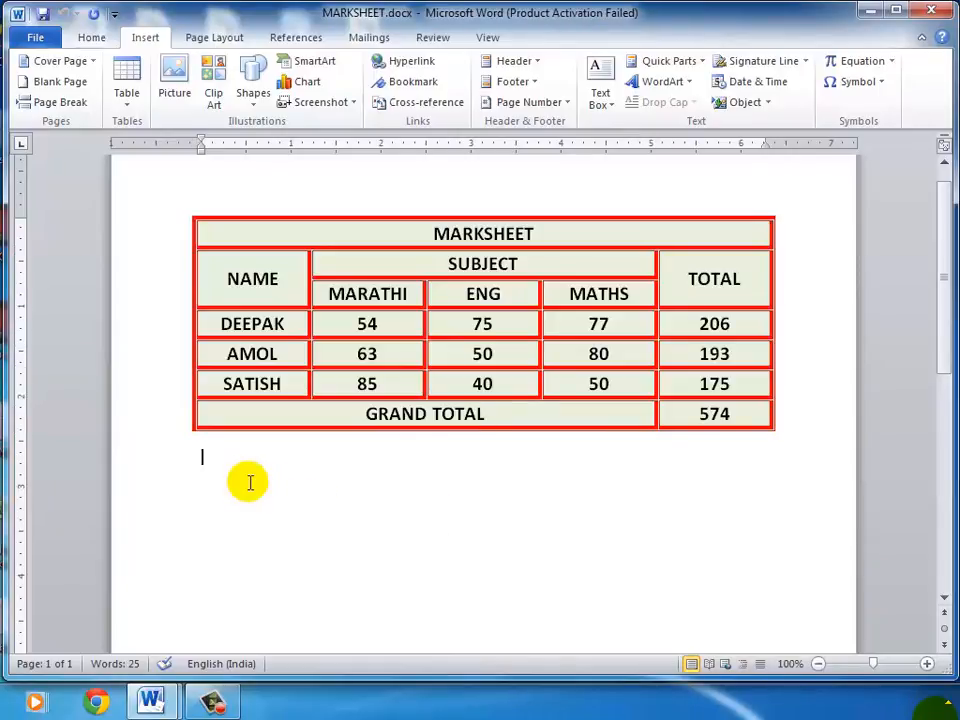
{"action": "scroll", "coordinate": [313, 343], "scroll_direction": "down", "scroll_amount": 1}
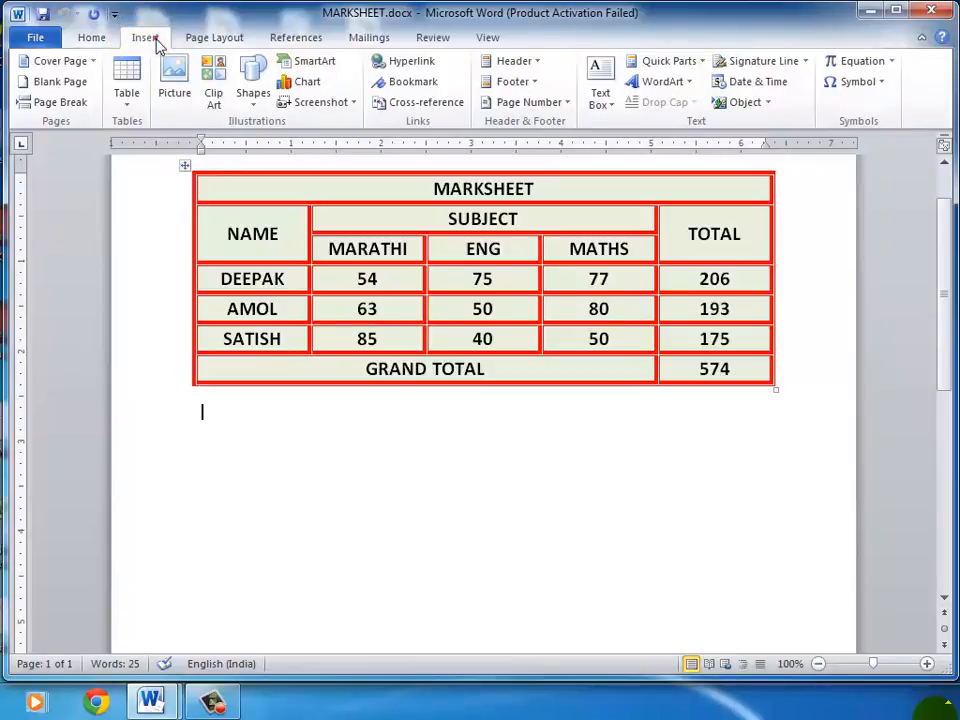
{"action": "left_click", "coordinate": [127, 100]}
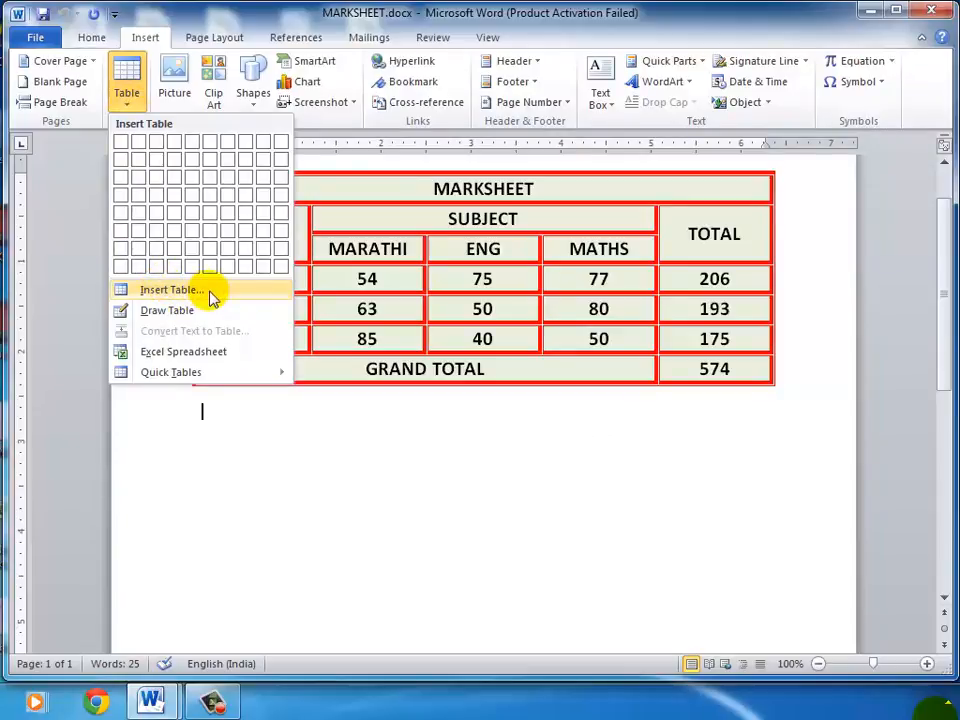
{"action": "left_click", "coordinate": [172, 290]}
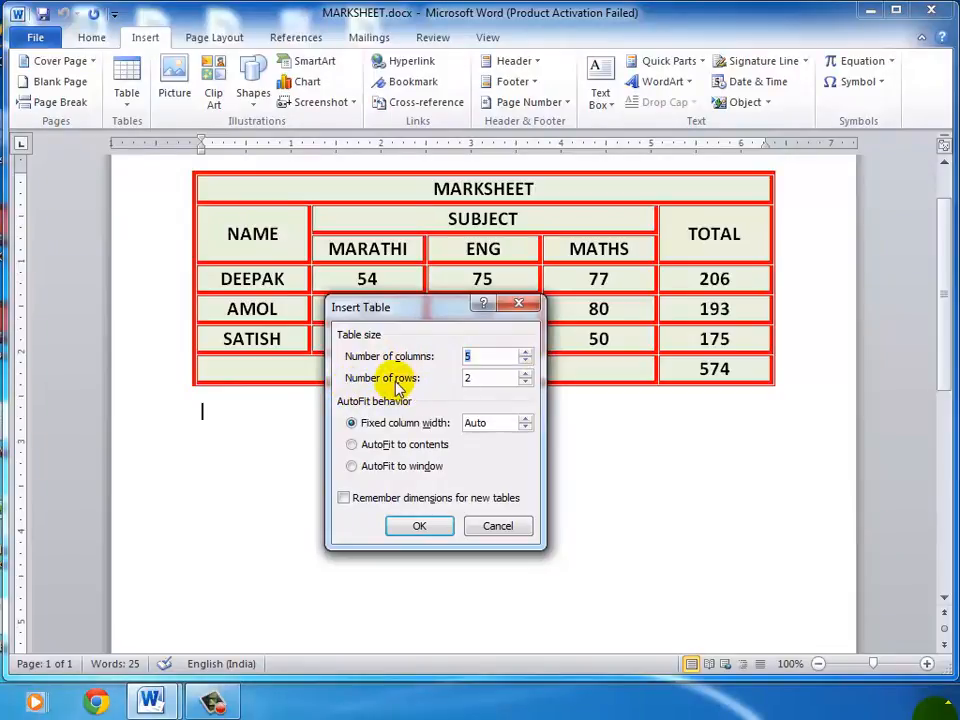
{"action": "left_click", "coordinate": [525, 375]}
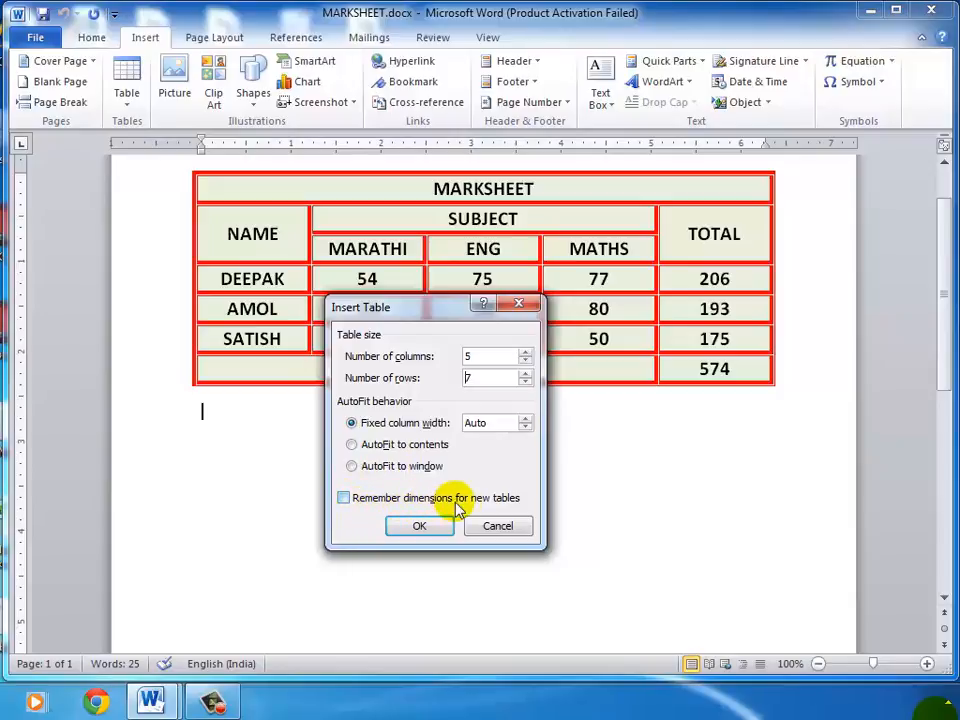
{"action": "left_click", "coordinate": [343, 498]}
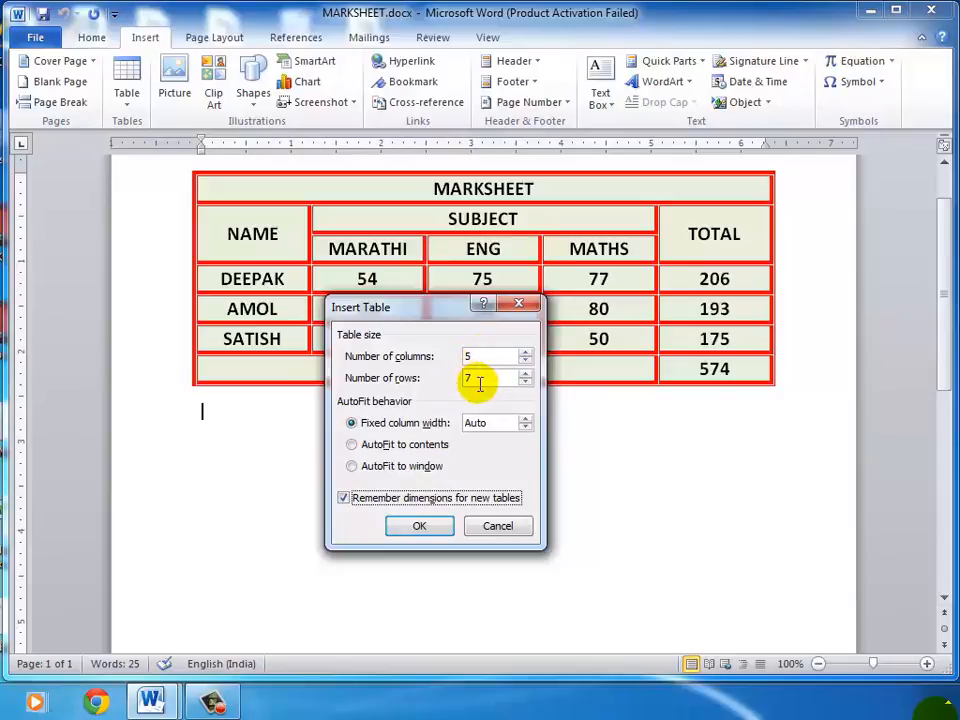
{"action": "left_click", "coordinate": [343, 498]}
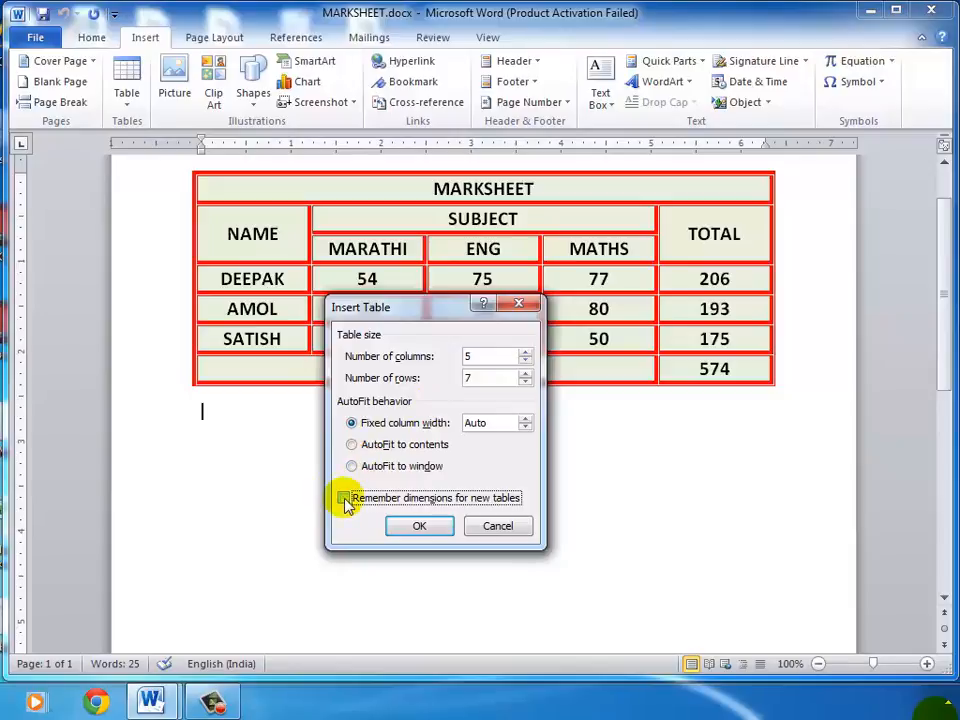
{"action": "left_click", "coordinate": [497, 526]}
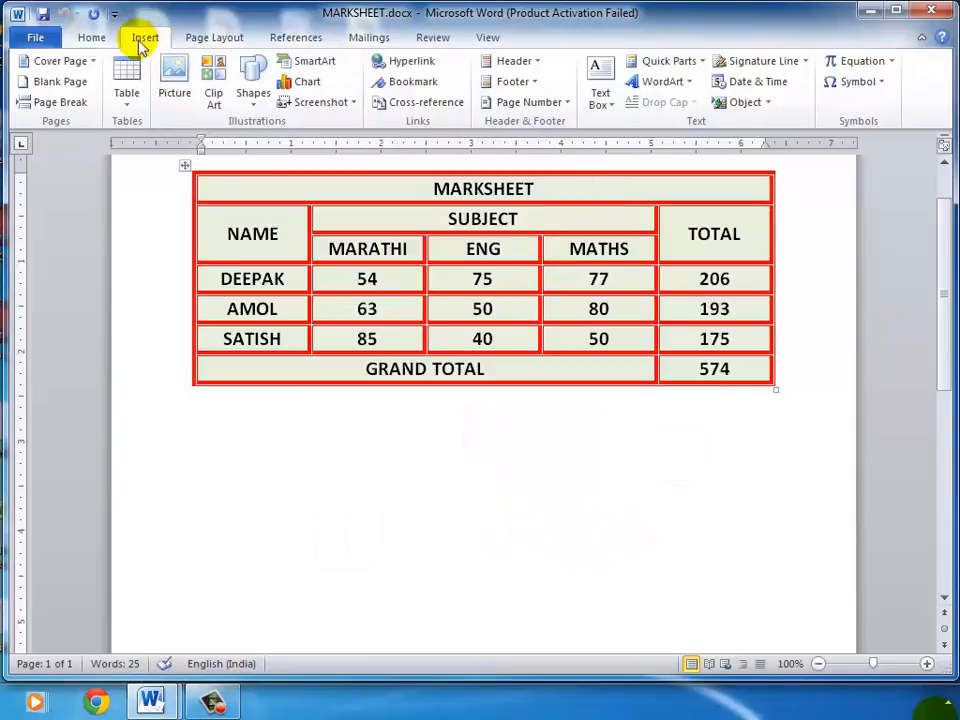
Insert a table with 5 columns, 7 rows and automatic fixed column width below the marksheet table.
{"action": "left_click", "coordinate": [126, 100]}
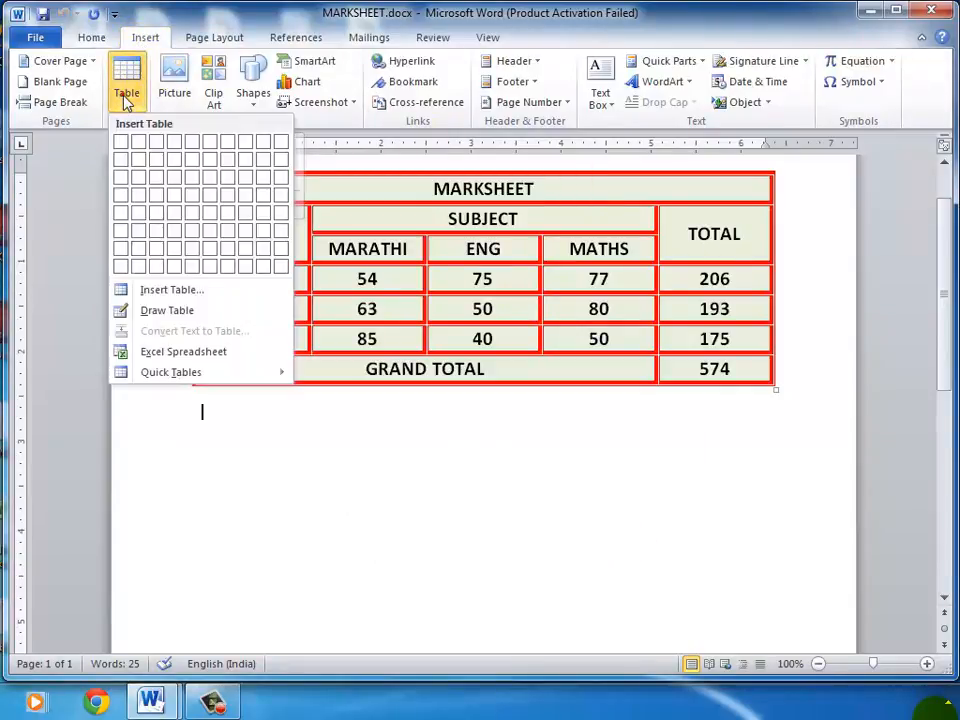
{"action": "left_click", "coordinate": [170, 292]}
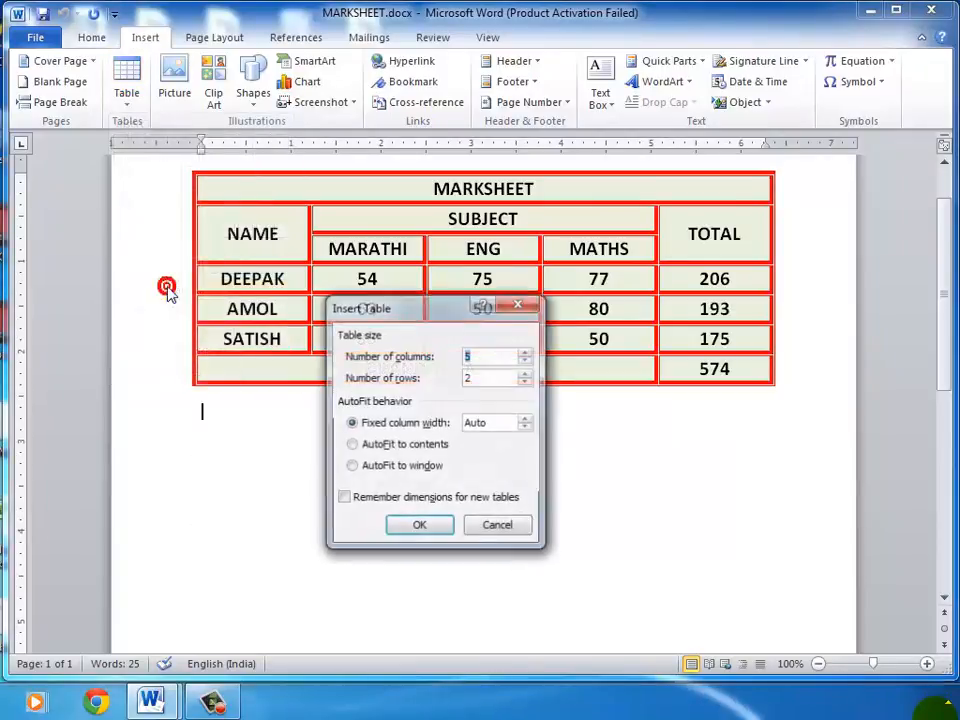
{"action": "left_click", "coordinate": [525, 373]}
{"action": "left_click", "coordinate": [525, 373]}
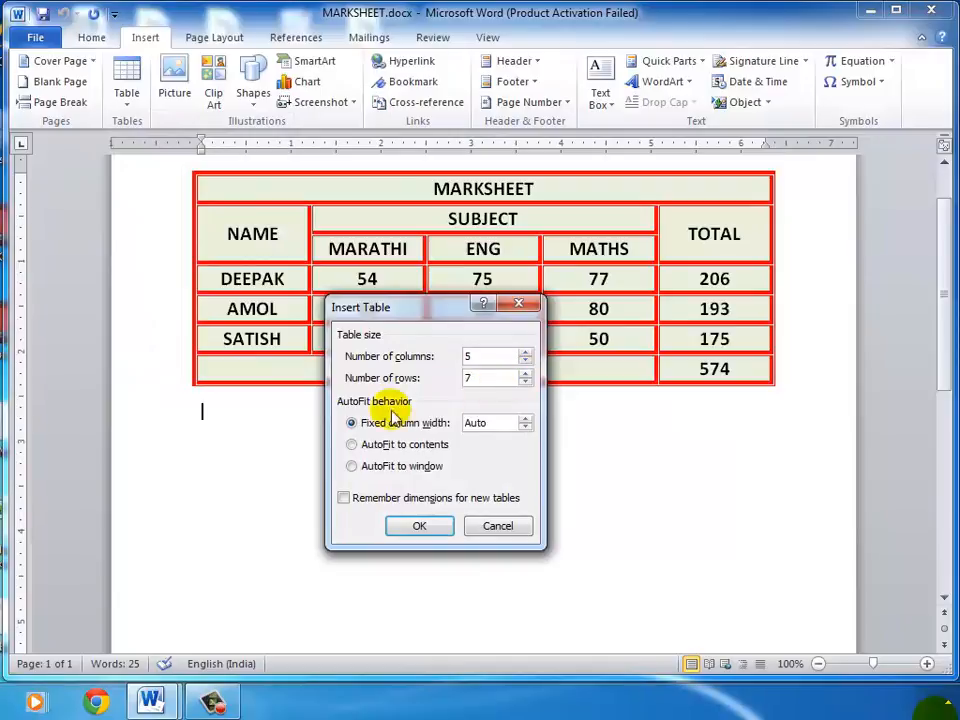
{"action": "left_click", "coordinate": [353, 424]}
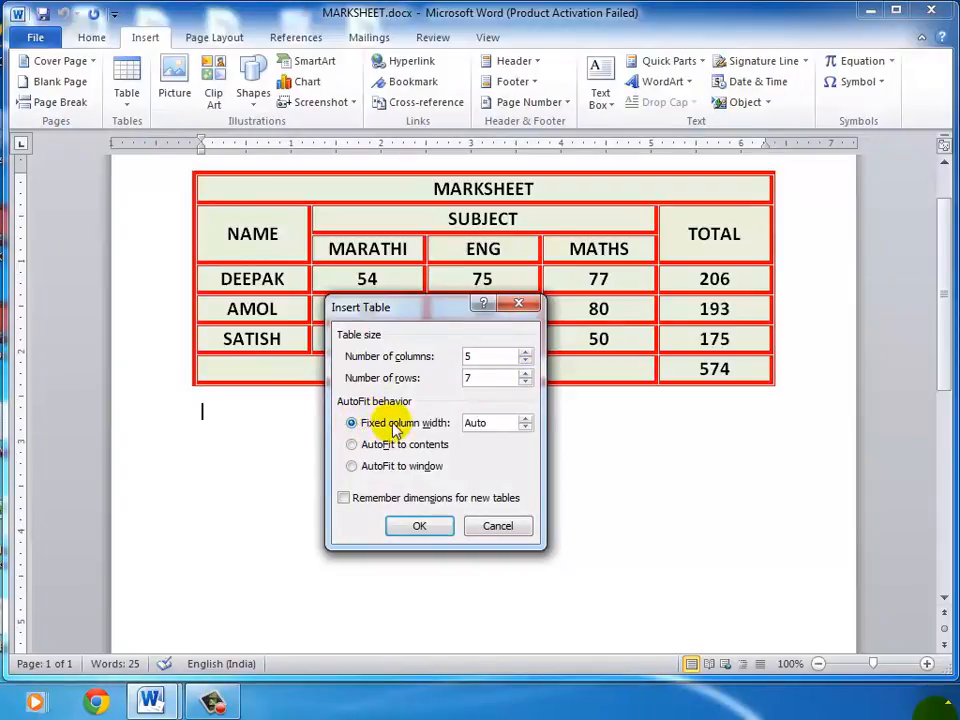
{"action": "left_click", "coordinate": [410, 528]}
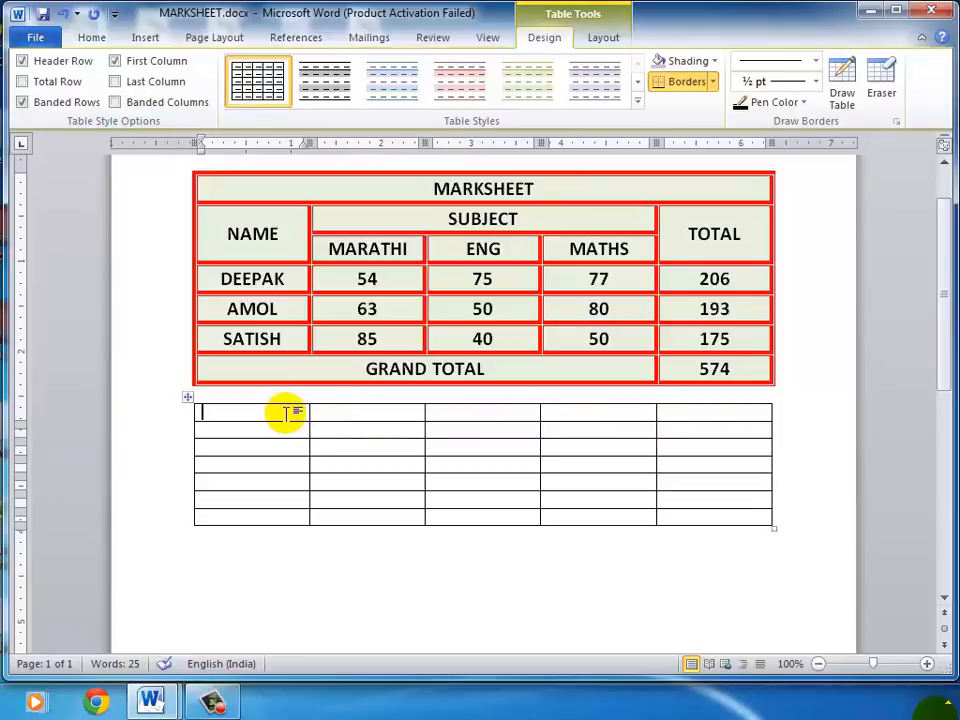
Merge all five cells in the first row of the new empty table into one cell.
{"action": "left_click_drag", "start_coordinate": [285, 413], "coordinate": [672, 413]}
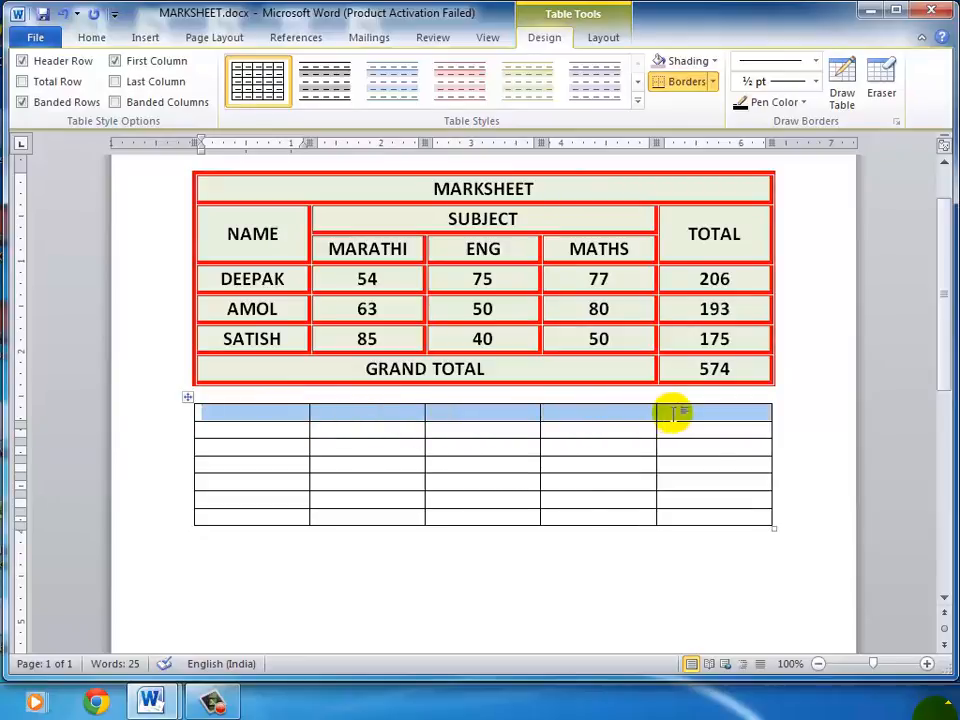
{"action": "left_click", "coordinate": [394, 424]}
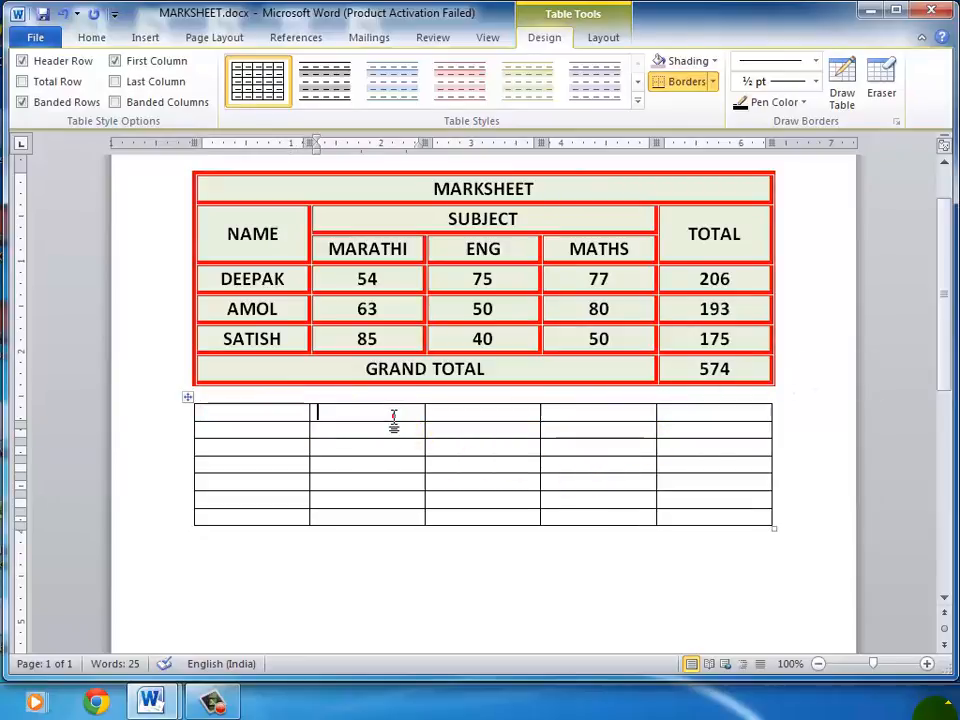
{"action": "left_click", "coordinate": [267, 416]}
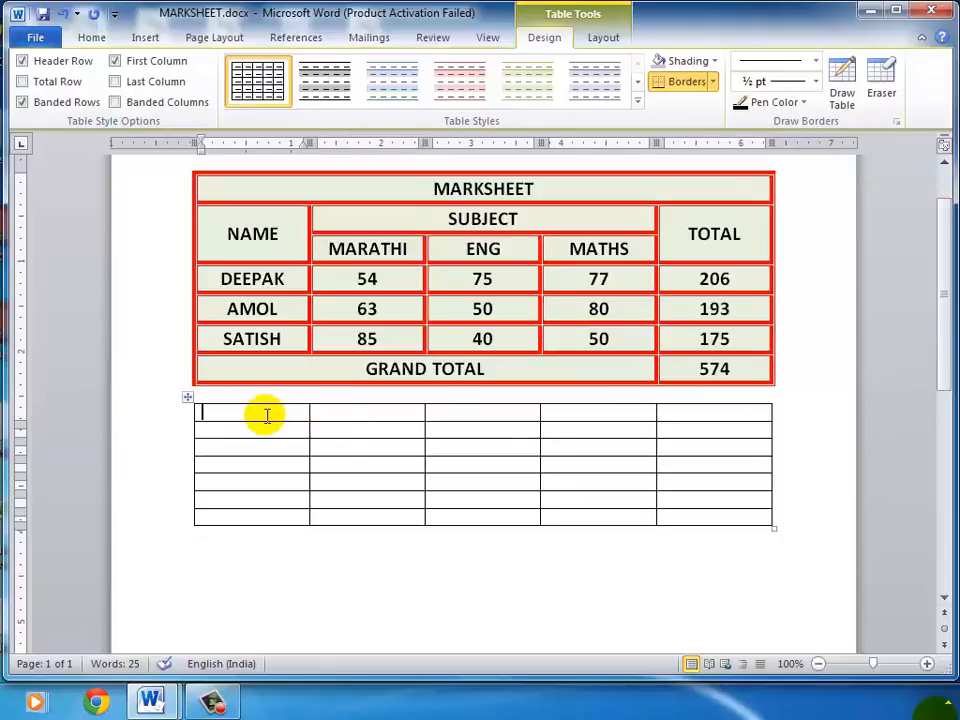
{"action": "left_click", "coordinate": [605, 40]}
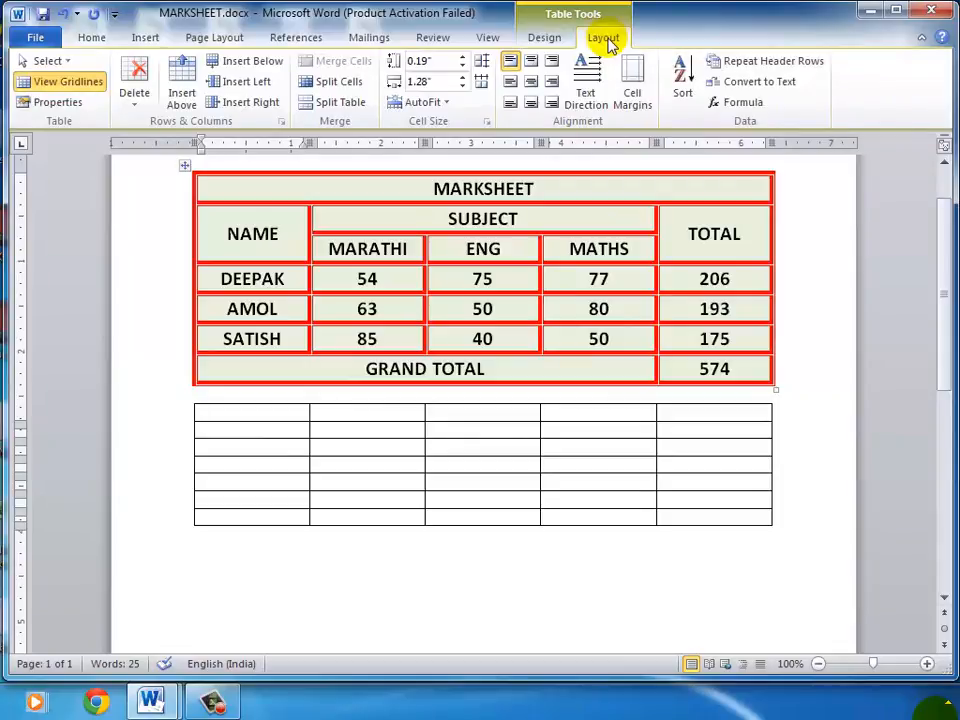
{"action": "left_click", "coordinate": [60, 62]}
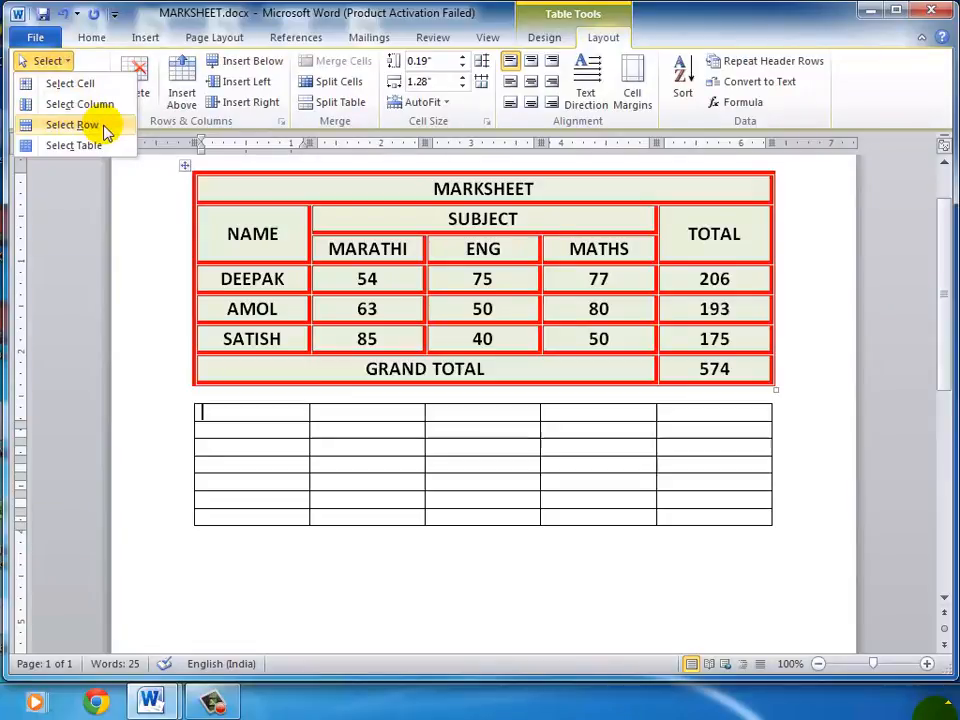
{"action": "left_click", "coordinate": [72, 124]}
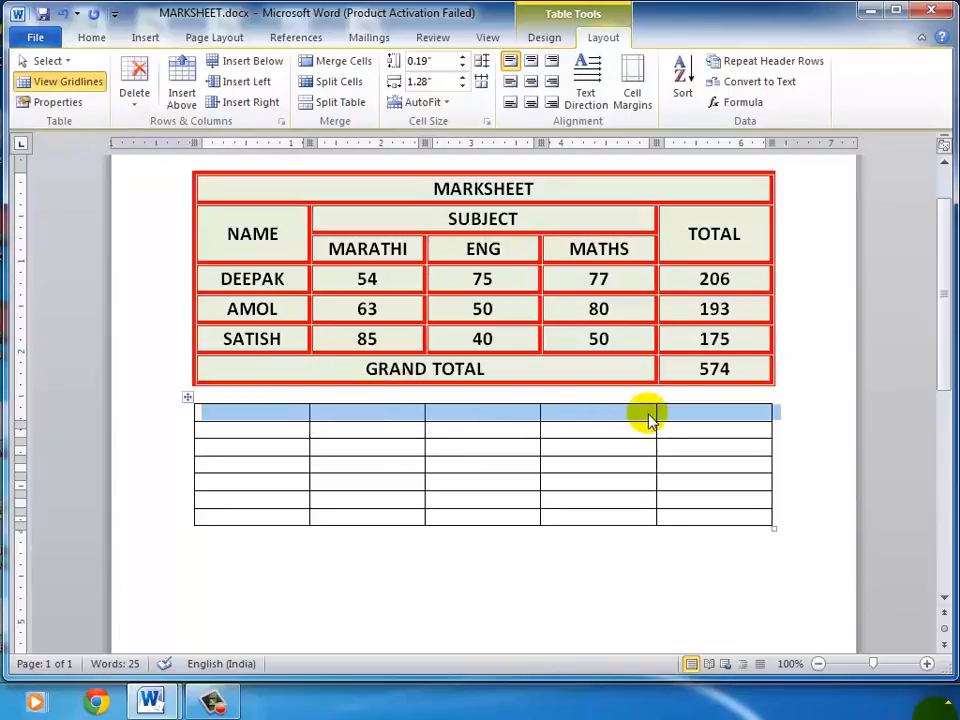
{"action": "left_click", "coordinate": [354, 64]}
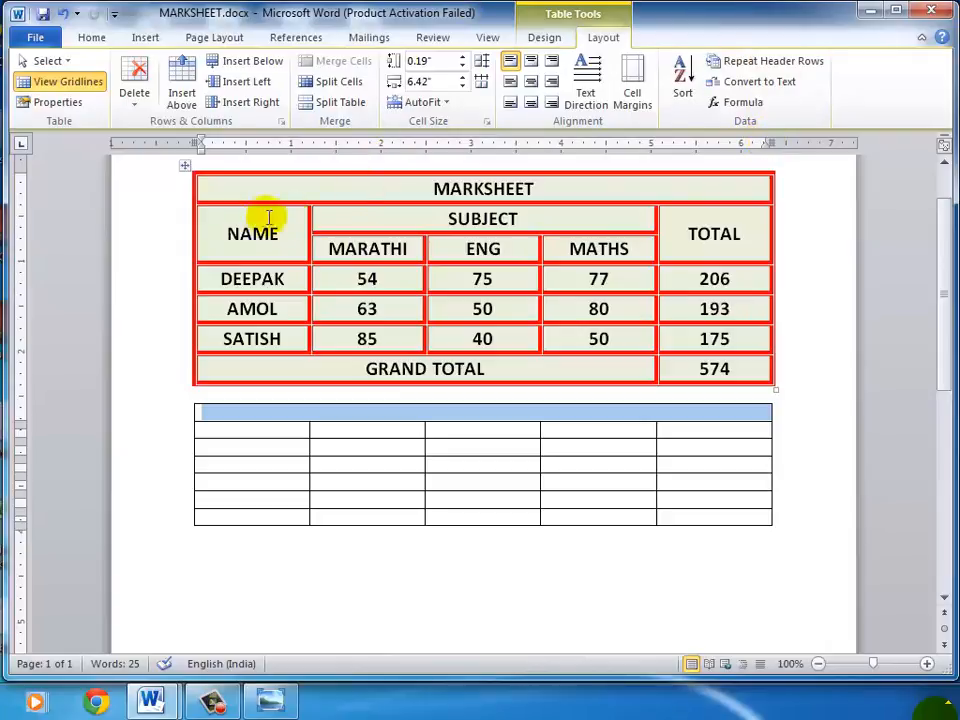
{"action": "left_click", "coordinate": [263, 226]}
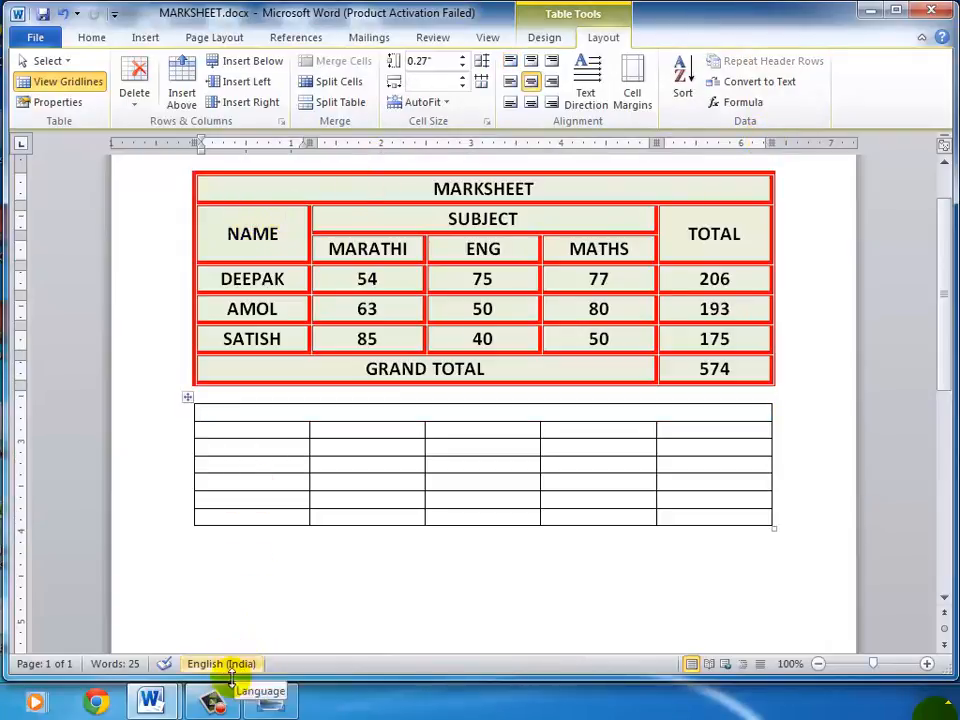
{"action": "left_click", "coordinate": [224, 700]}
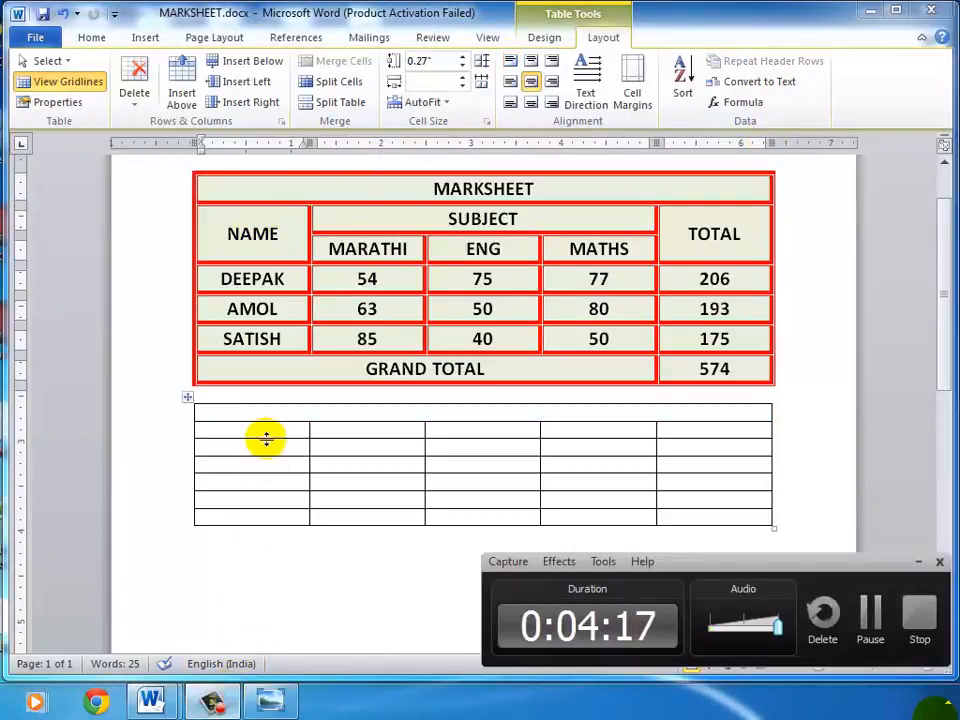
Merge the first-column cells of rows 2 and 3 in the new table into one cell.
{"action": "left_click", "coordinate": [915, 563]}
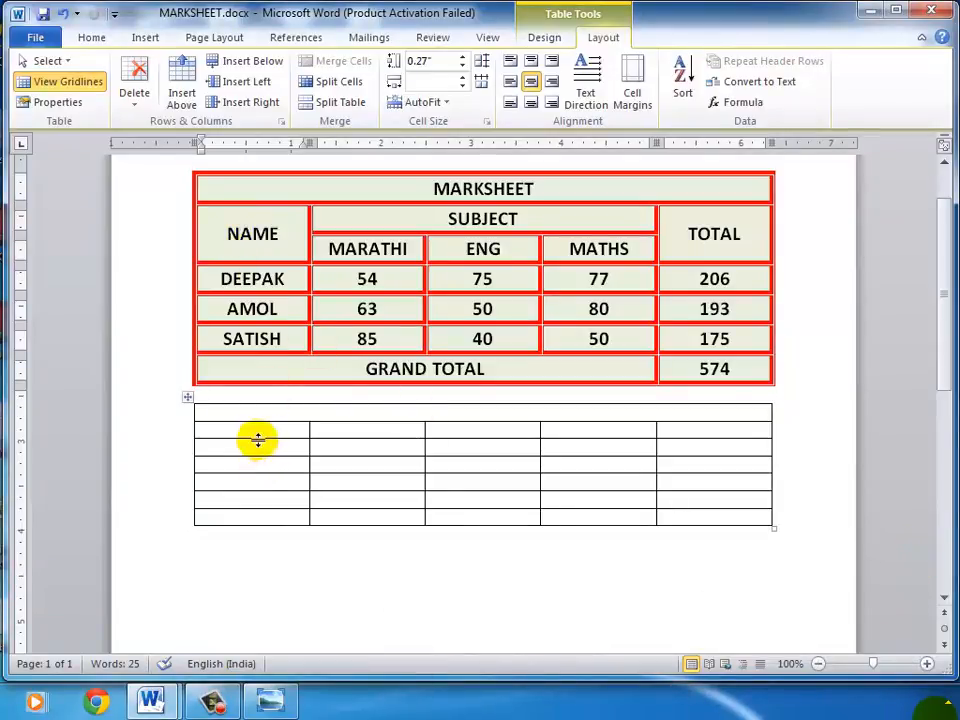
{"action": "mouse_move", "coordinate": [240, 431]}
{"action": "left_mouse_down"}
{"action": "mouse_move", "coordinate": [253, 435]}
{"action": "mouse_move", "coordinate": [248, 450]}
{"action": "mouse_move", "coordinate": [261, 437]}
{"action": "mouse_move", "coordinate": [261, 448]}
{"action": "mouse_move", "coordinate": [231, 437]}
{"action": "left_mouse_up"}
{"action": "left_click", "coordinate": [322, 436]}
{"action": "left_click", "coordinate": [234, 431]}
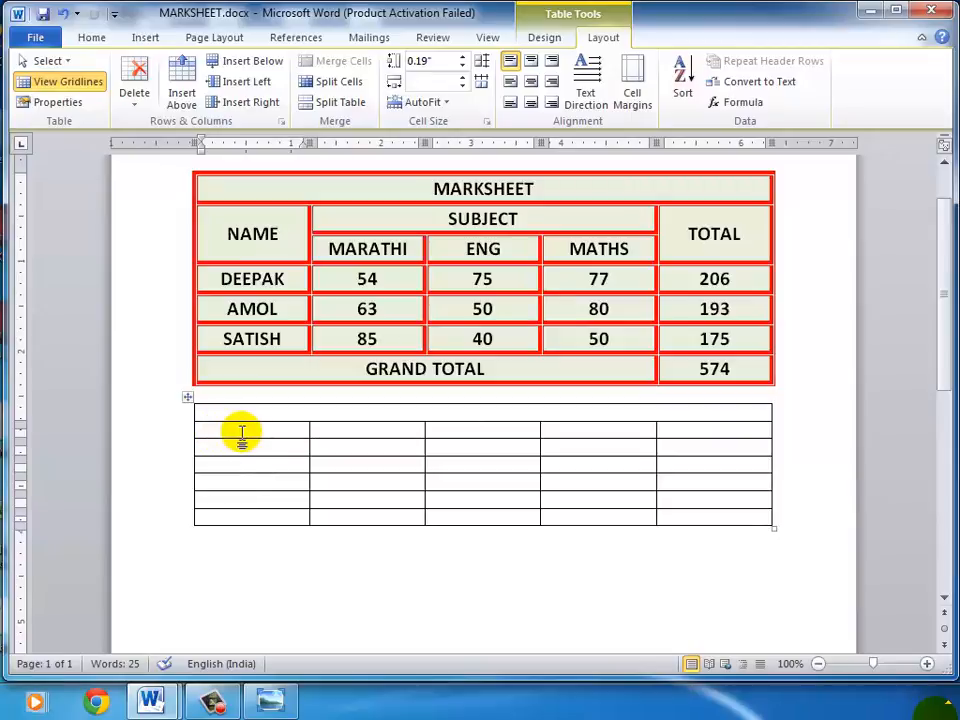
{"action": "left_click", "coordinate": [268, 703]}
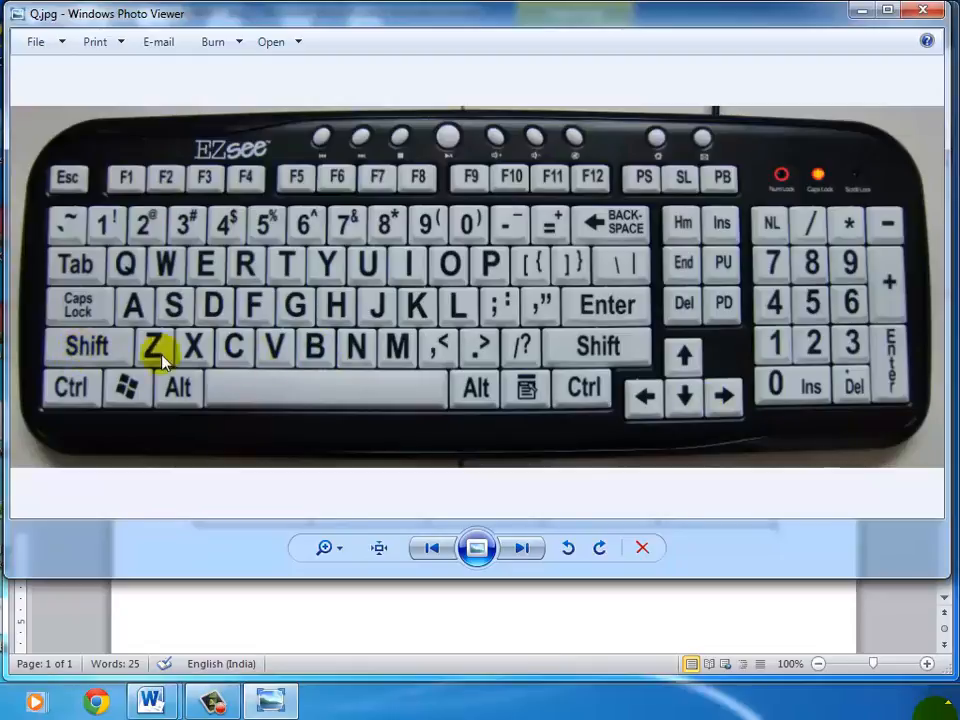
{"action": "left_click", "coordinate": [858, 11]}
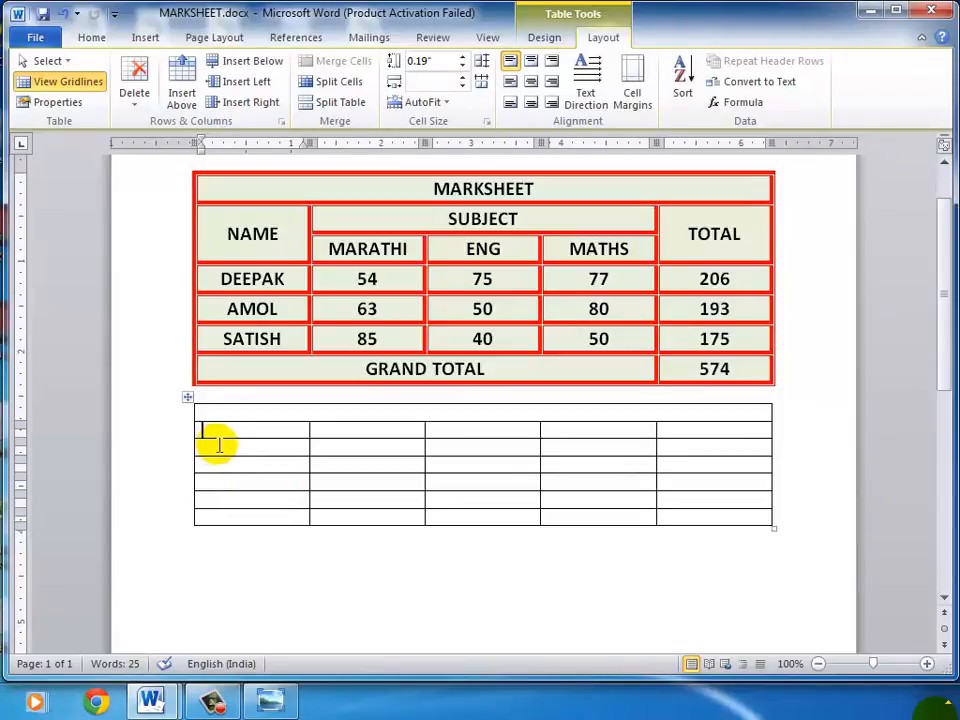
{"action": "double_click", "coordinate": [217, 444]}
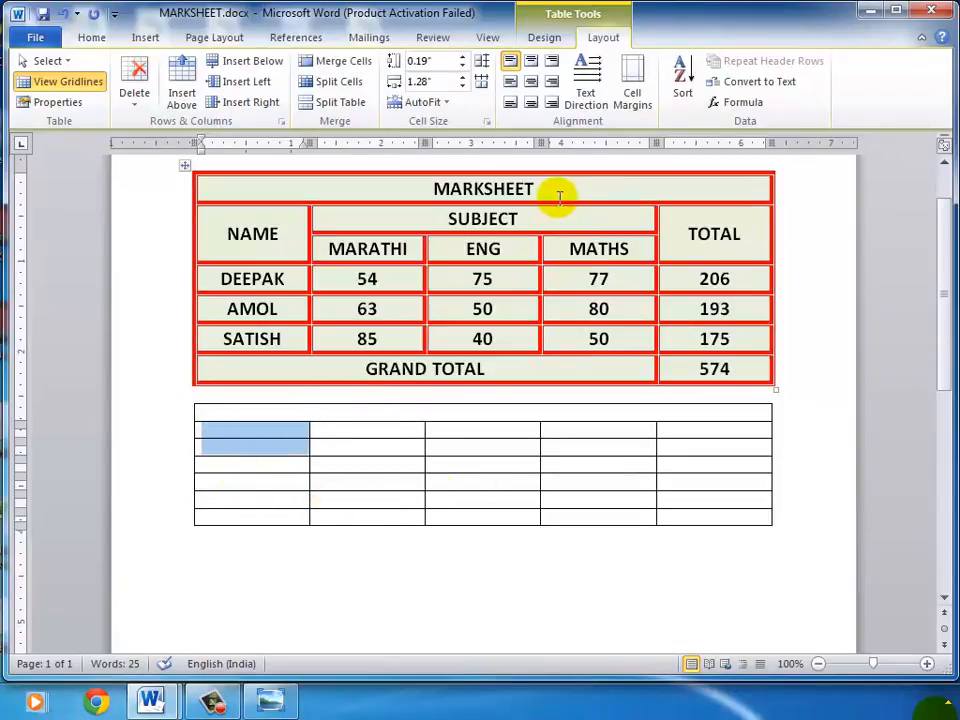
{"action": "left_click", "coordinate": [345, 63]}
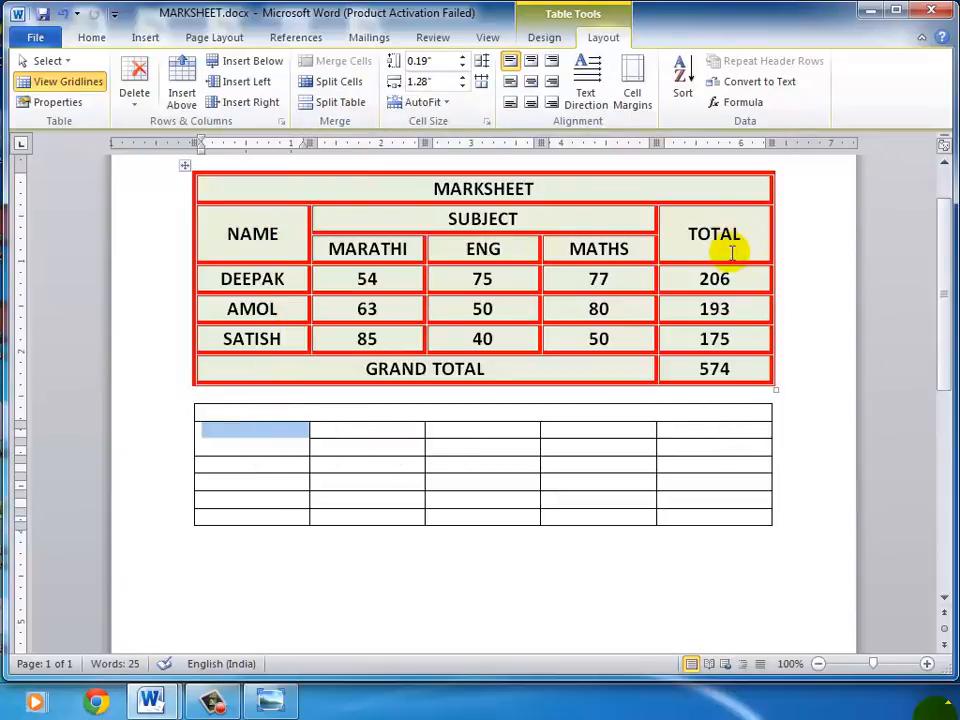
Merge the last-column cells of rows 2 and 3 in the new table into one cell.
{"action": "left_click", "coordinate": [703, 430]}
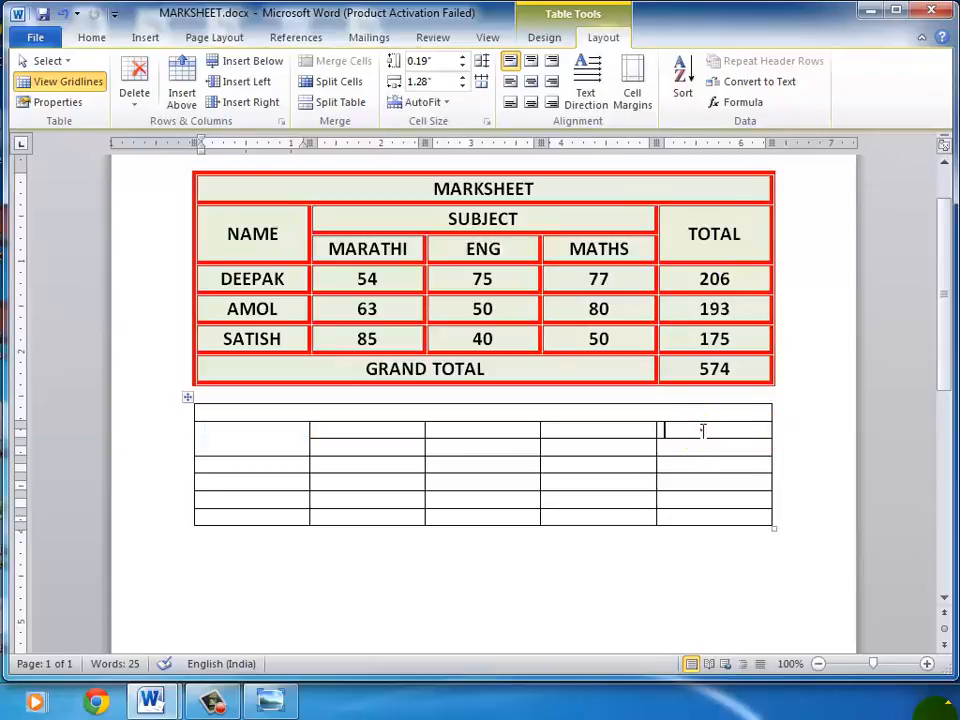
{"action": "left_click", "coordinate": [701, 431]}
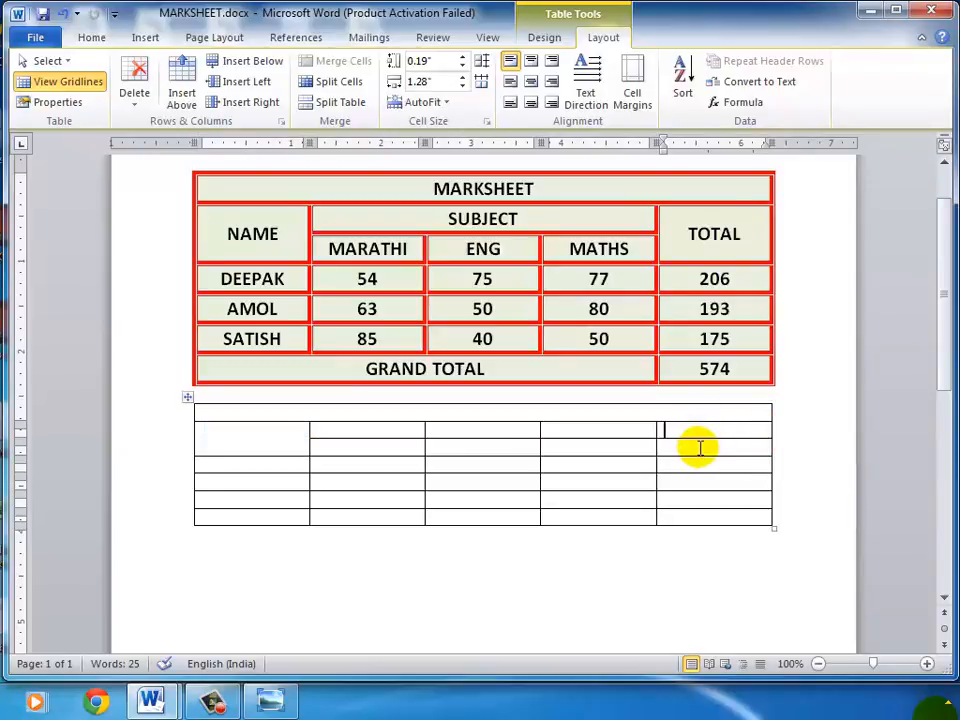
{"action": "left_click", "coordinate": [700, 448], "text": "shift"}
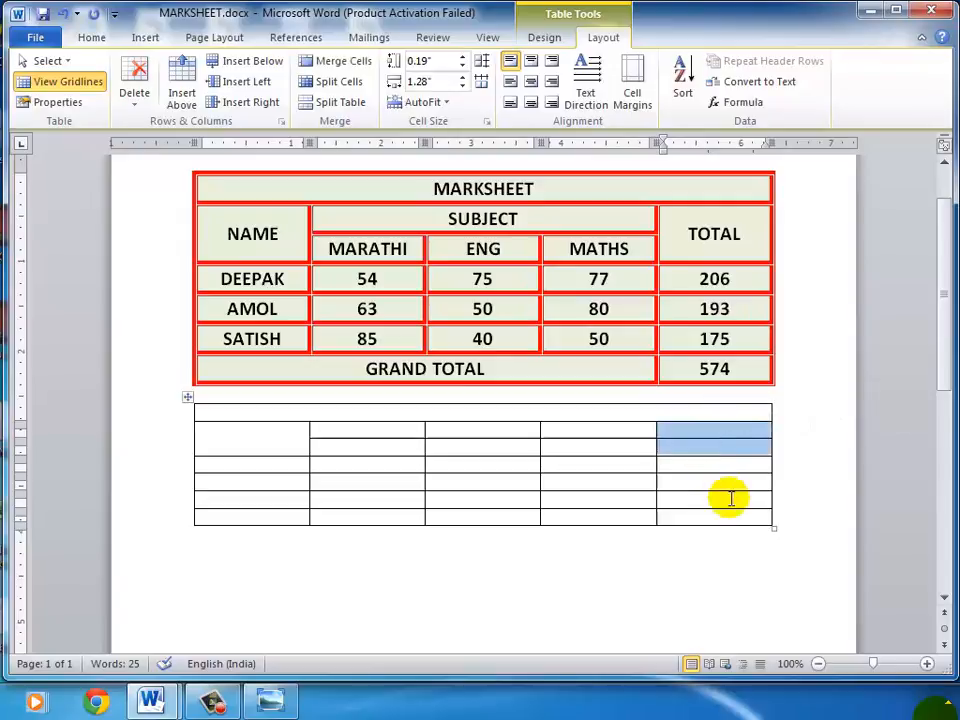
{"action": "left_click", "coordinate": [345, 64]}
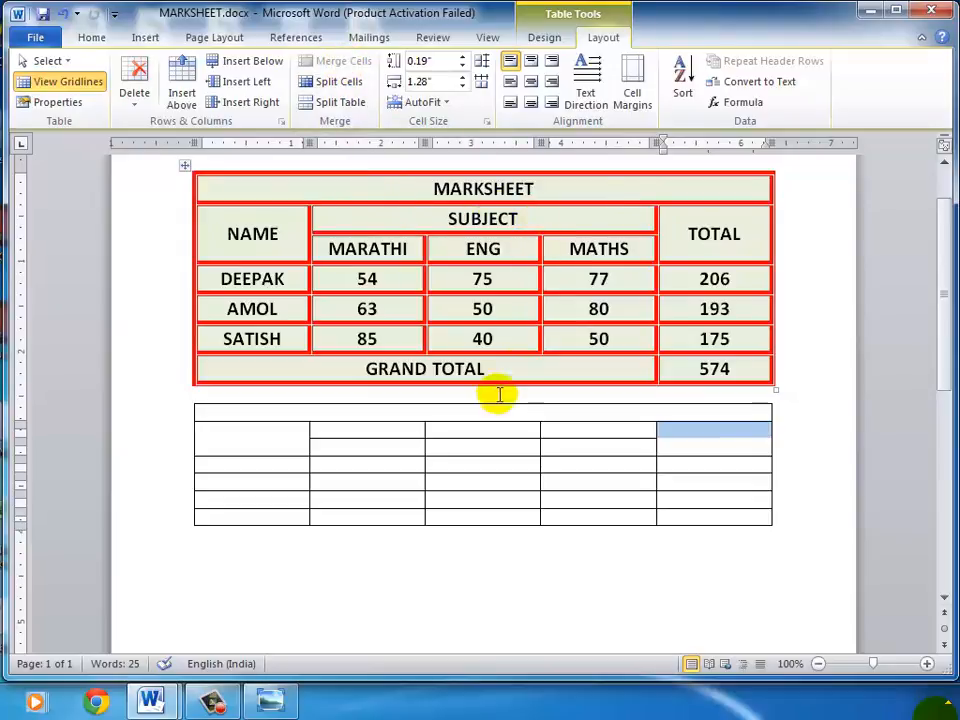
Merge the three middle cells of the new table's second row into one cell.
{"action": "left_click", "coordinate": [482, 427]}
{"action": "left_click_drag", "start_coordinate": [398, 426], "coordinate": [473, 427]}
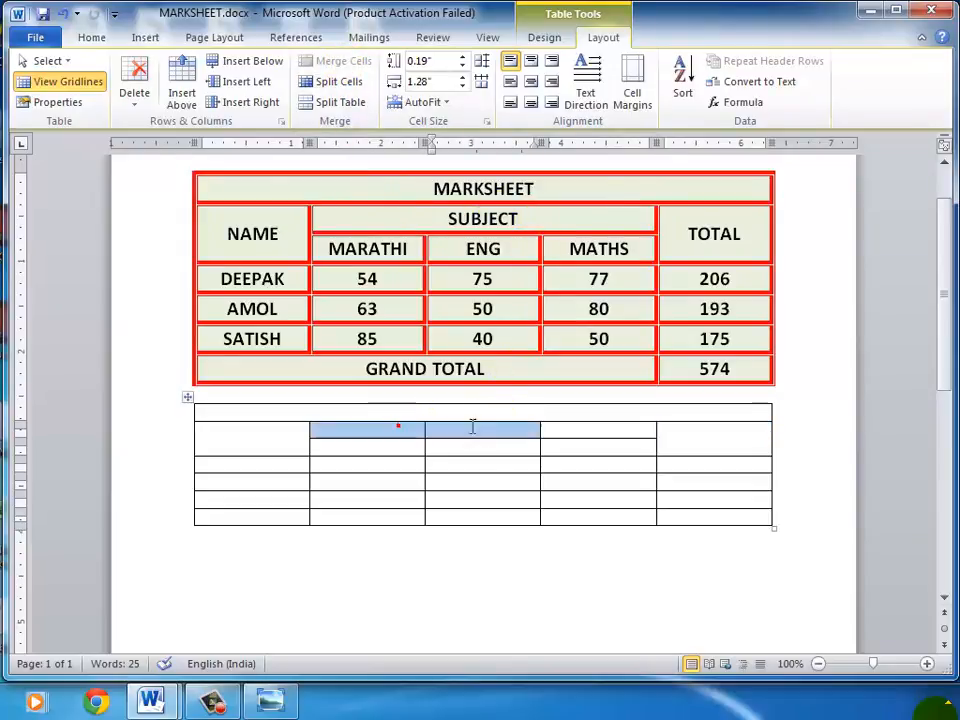
{"action": "left_click", "coordinate": [452, 428]}
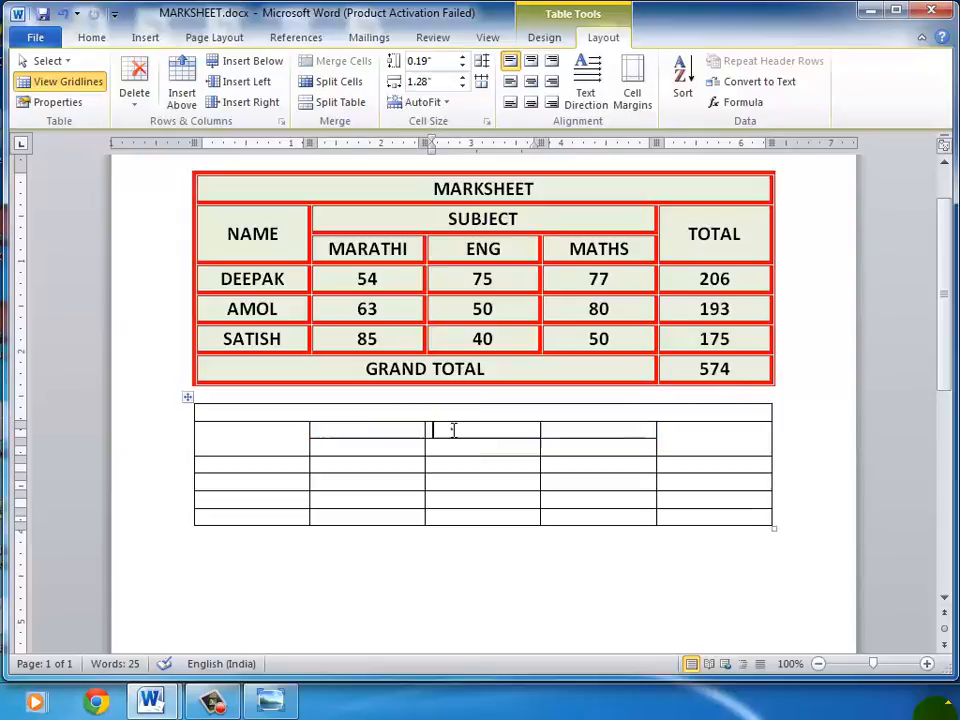
{"action": "left_click", "coordinate": [364, 429]}
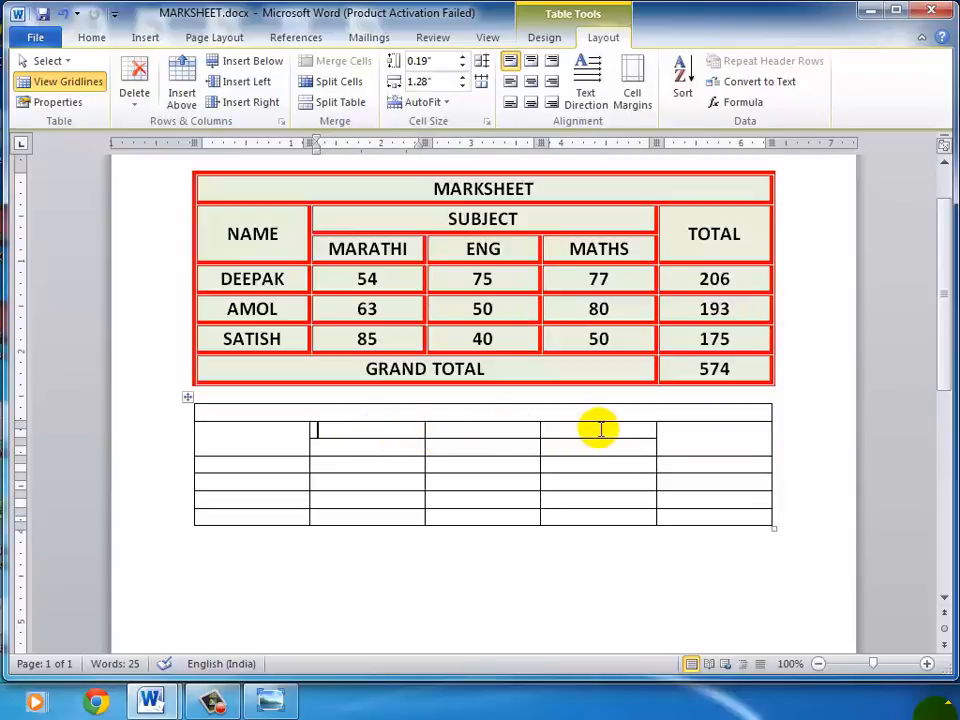
{"action": "left_click_drag", "start_coordinate": [340, 430], "coordinate": [553, 438]}
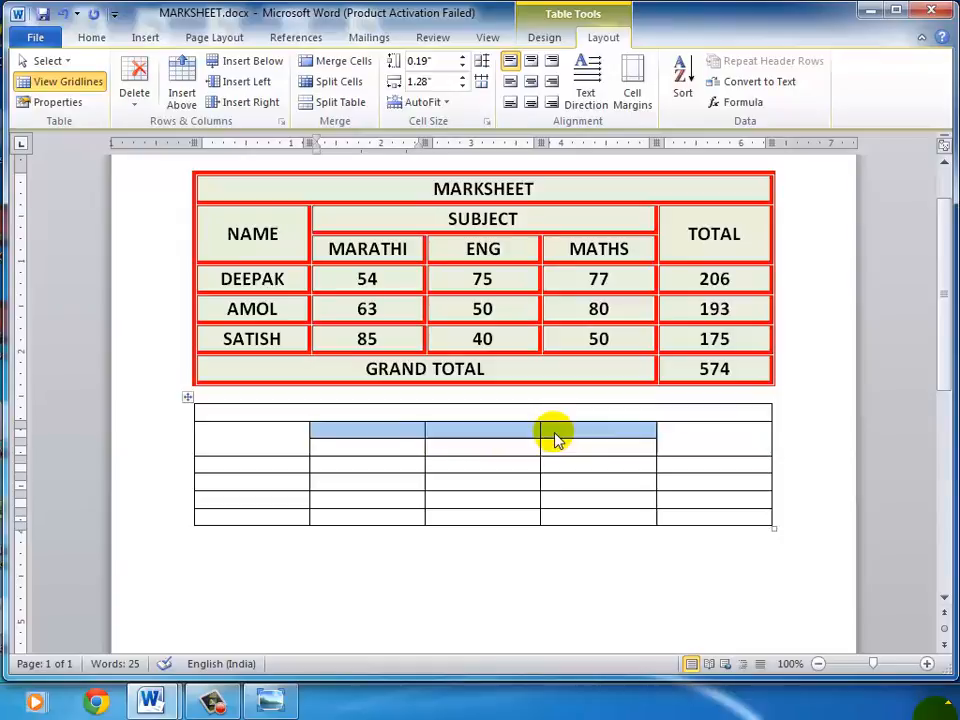
{"action": "left_click", "coordinate": [349, 64]}
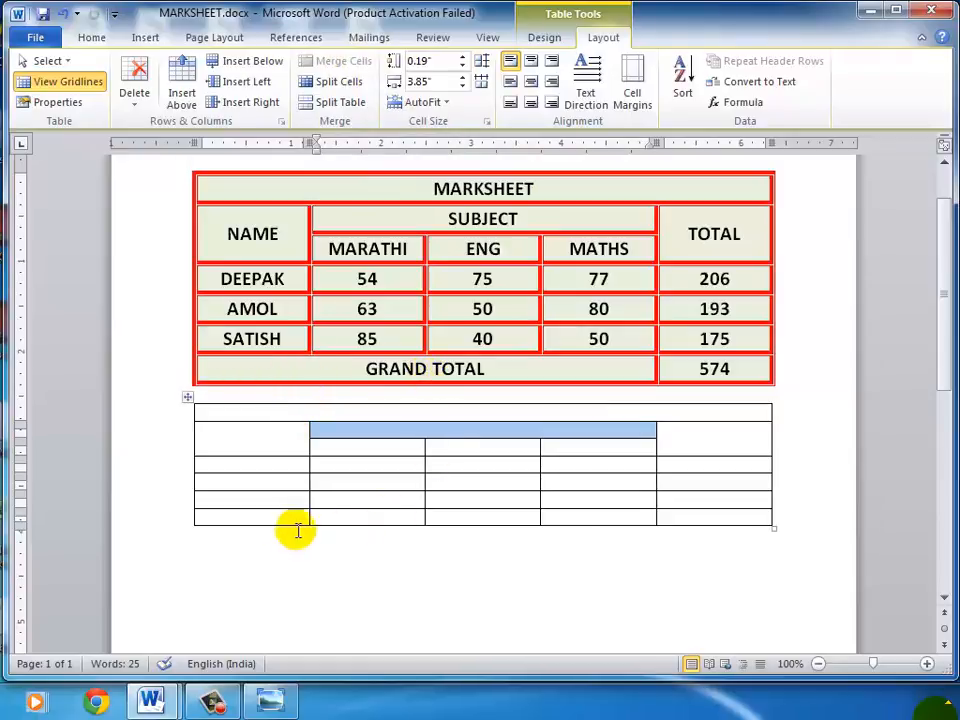
Merge the first four cells of the new table's last row into one cell.
{"action": "left_click", "coordinate": [271, 519]}
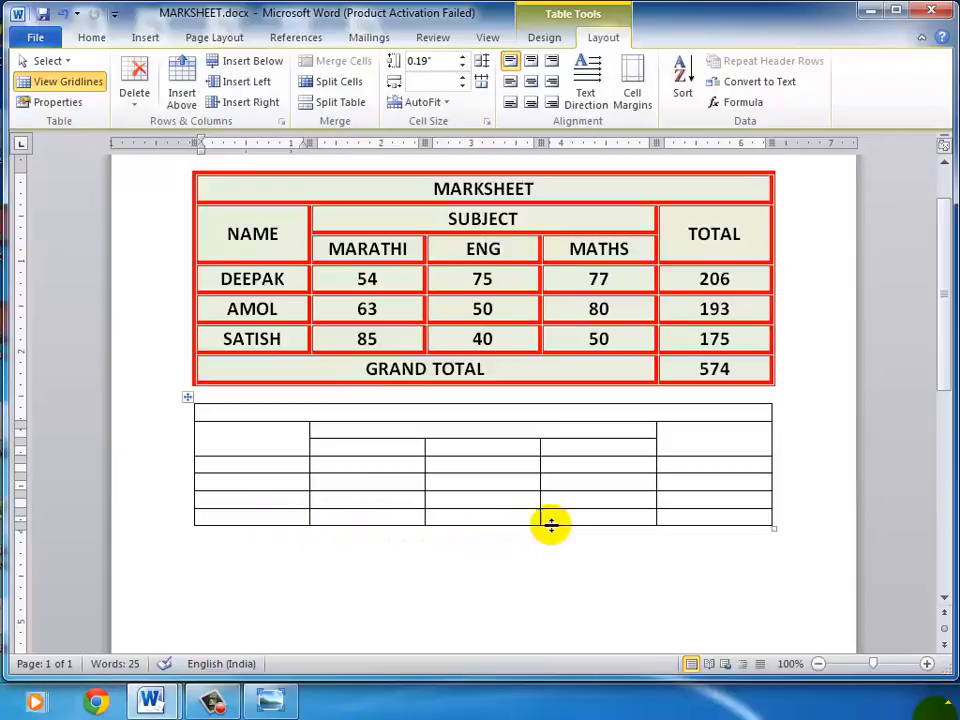
{"action": "left_click", "coordinate": [584, 517], "text": "shift"}
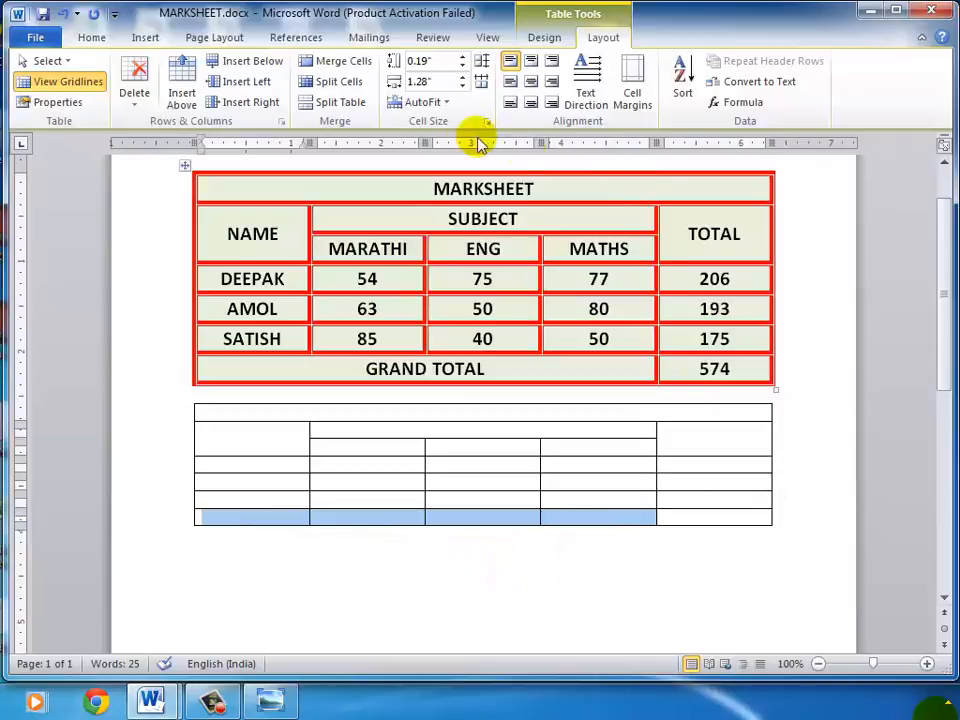
{"action": "left_click", "coordinate": [352, 66]}
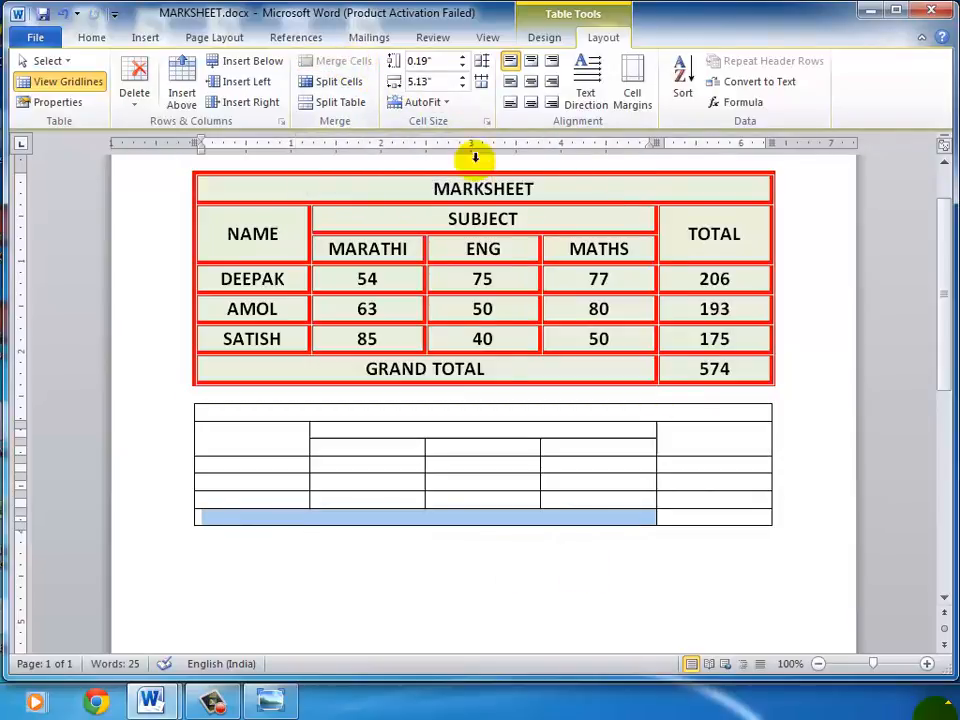
{"action": "left_click", "coordinate": [390, 512]}
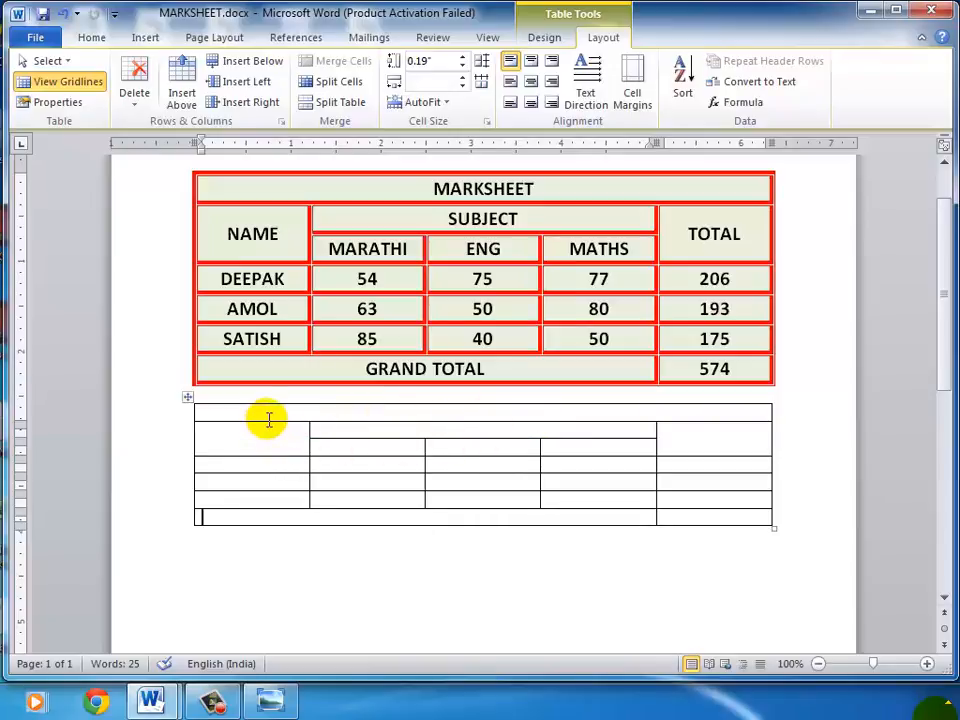
Undo all five cell merges in the new table, back to the plain 5-column, 7-row grid.
{"action": "key", "text": "ctrl+z"}
{"action": "key", "text": "ctrl+z"}
{"action": "key", "text": "ctrl+z"}
{"action": "key", "text": "ctrl+z"}
{"action": "key", "text": "ctrl+z"}
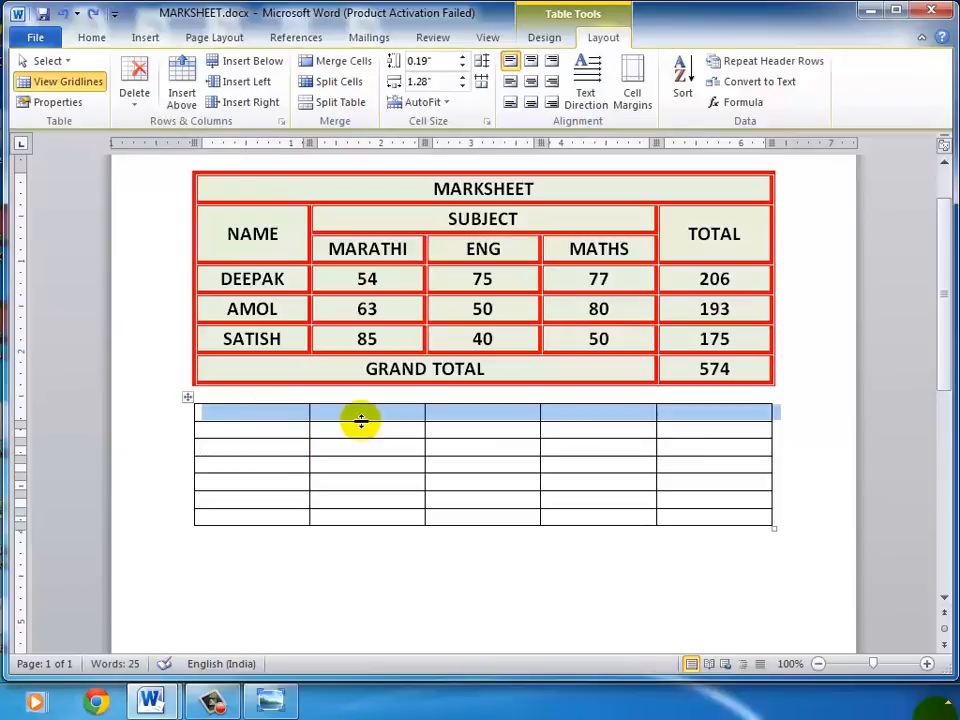
{"action": "left_click", "coordinate": [361, 418]}
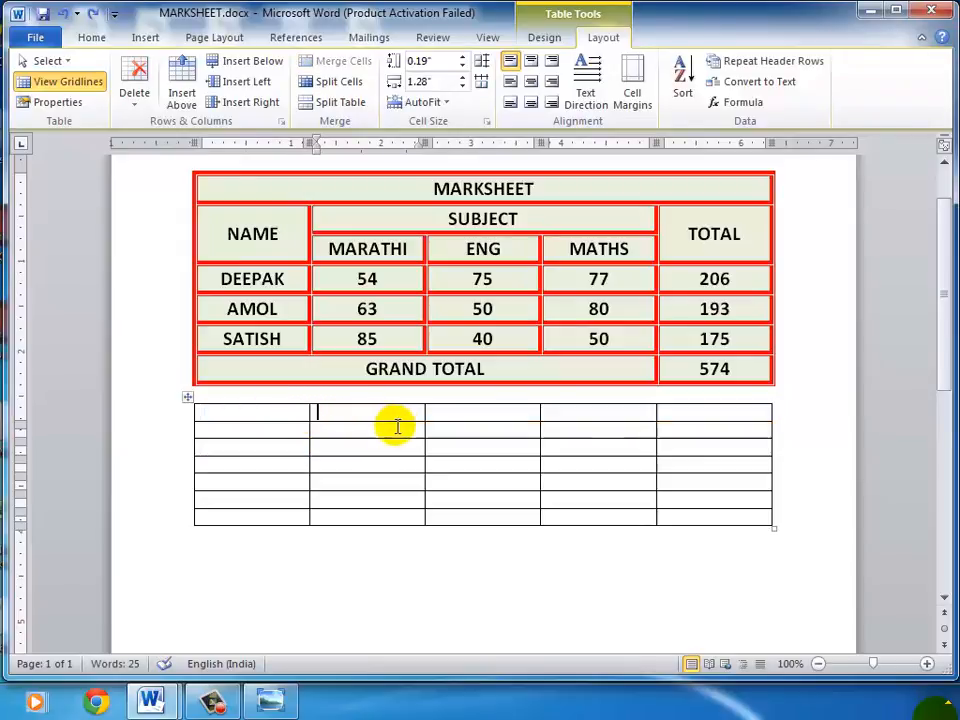
Use the Eraser to remove all four vertical dividers in the new table's first row.
{"action": "left_click", "coordinate": [552, 40]}
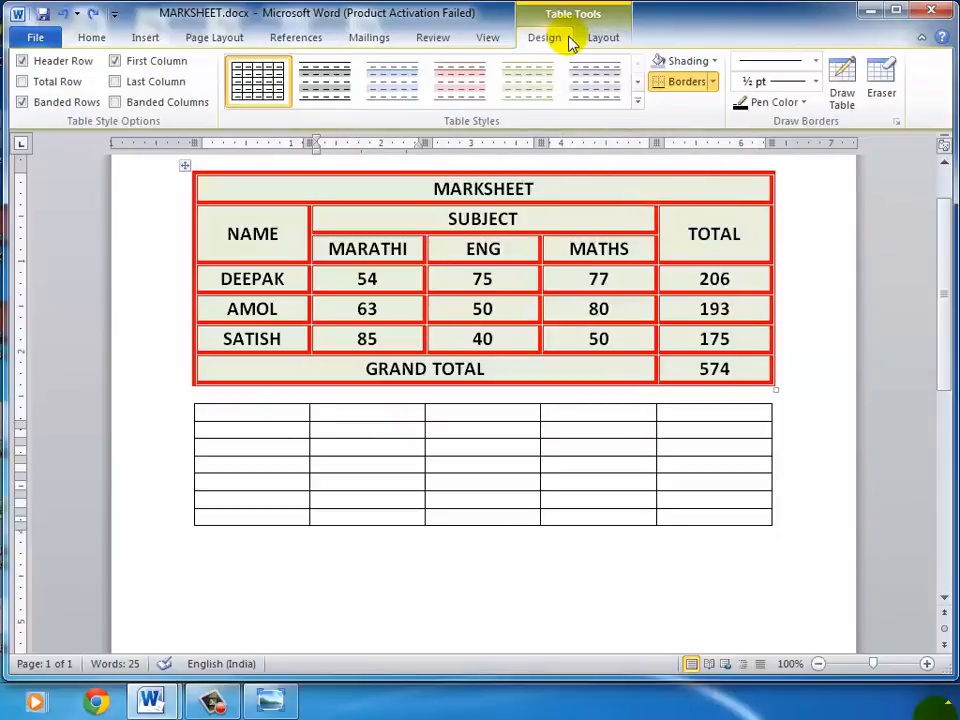
{"action": "left_click", "coordinate": [882, 78]}
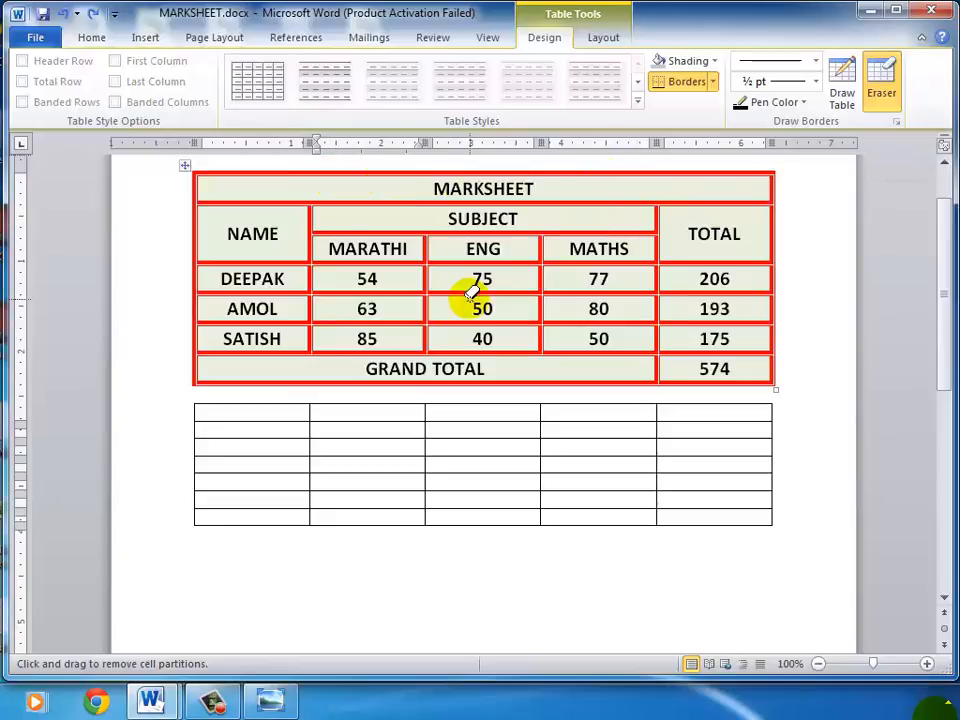
{"action": "left_click_drag", "start_coordinate": [311, 410], "coordinate": [394, 409]}
{"action": "left_click", "coordinate": [423, 411]}
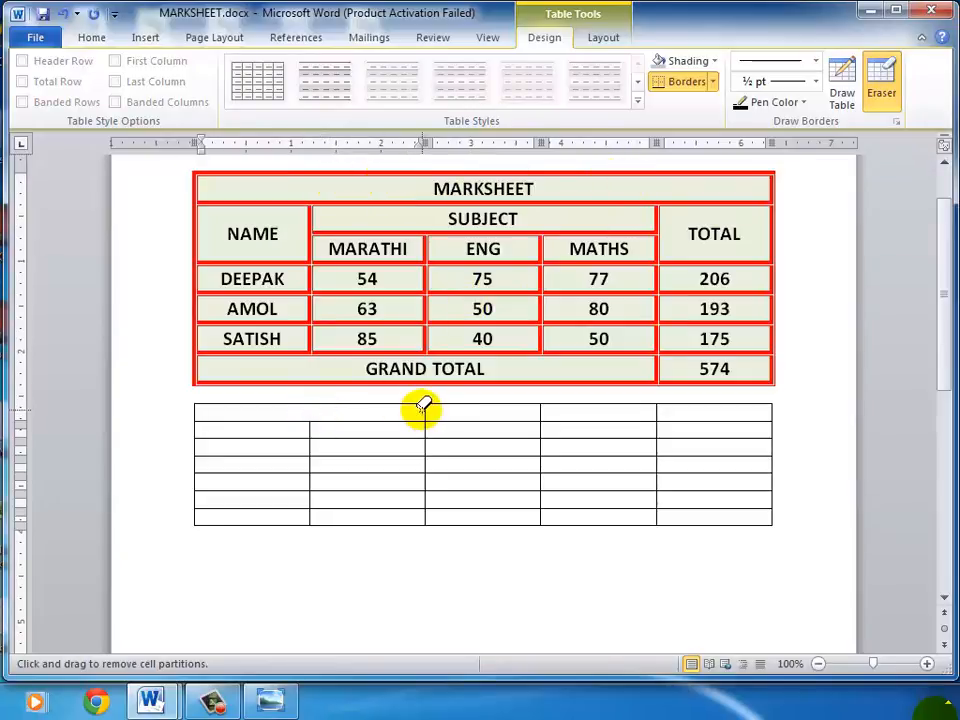
{"action": "left_click", "coordinate": [536, 411]}
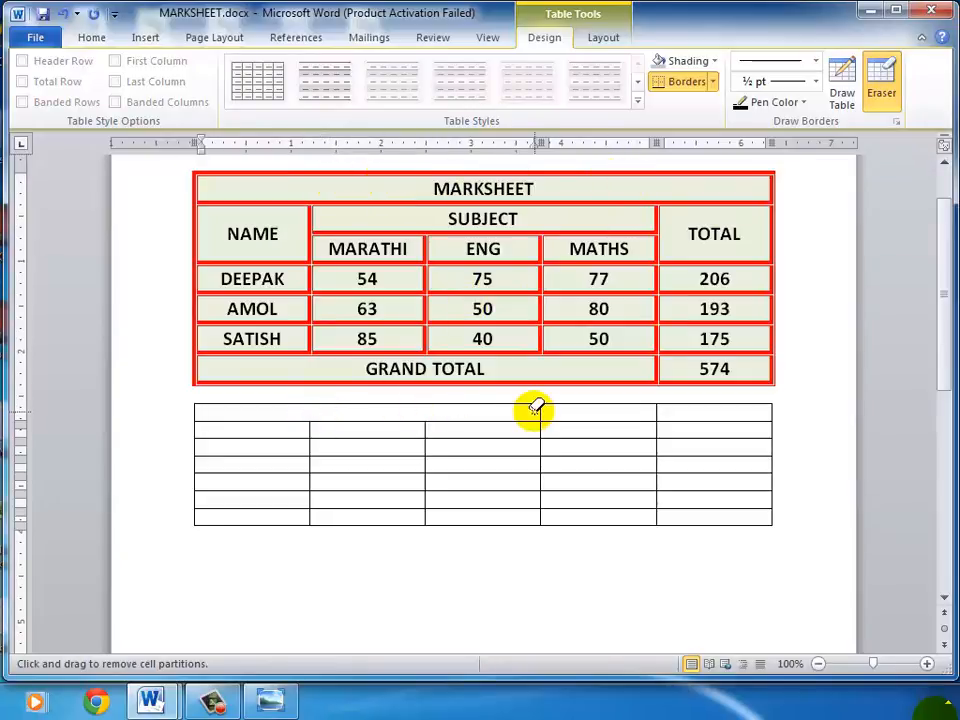
{"action": "left_click", "coordinate": [657, 410]}
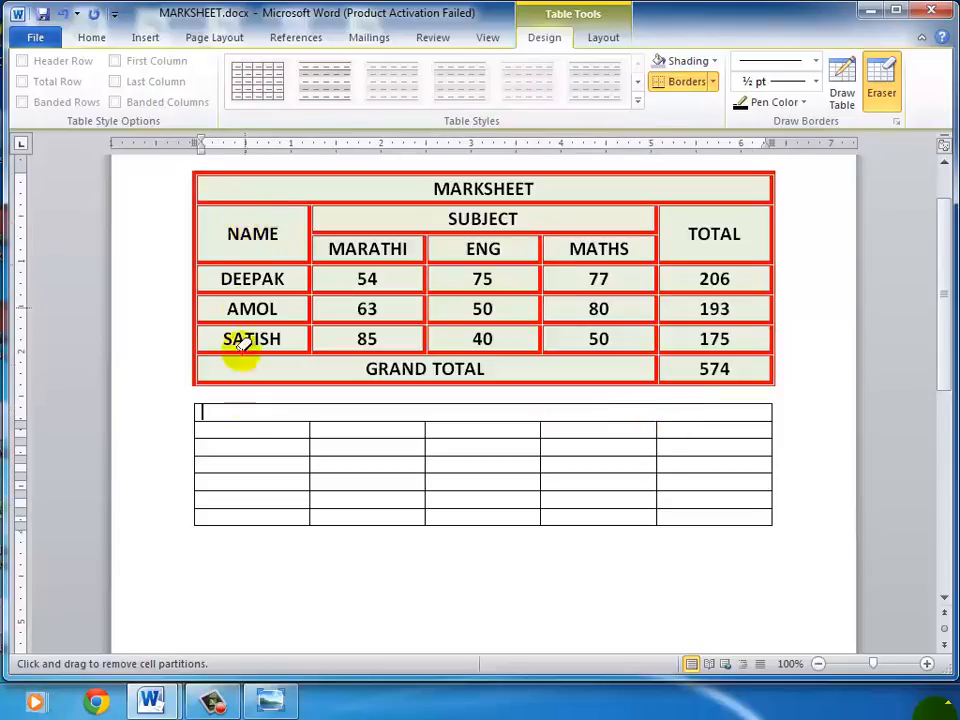
Erase the line between rows 2 and 3 in the first and last columns, and the dividers between row 2's three middle cells.
{"action": "left_click", "coordinate": [237, 430]}
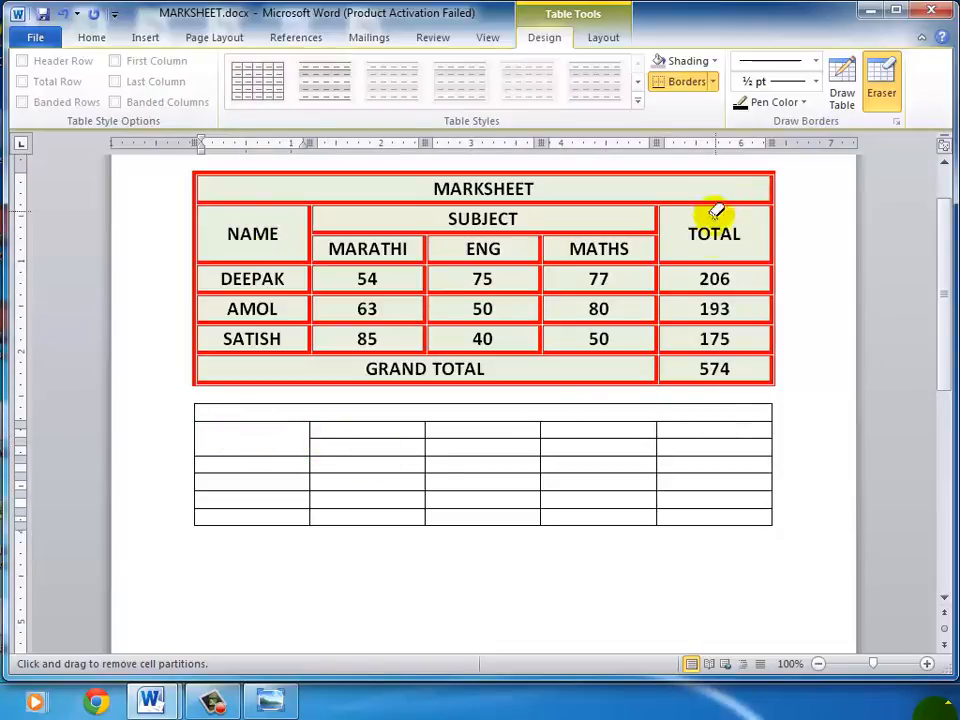
{"action": "left_click", "coordinate": [701, 437]}
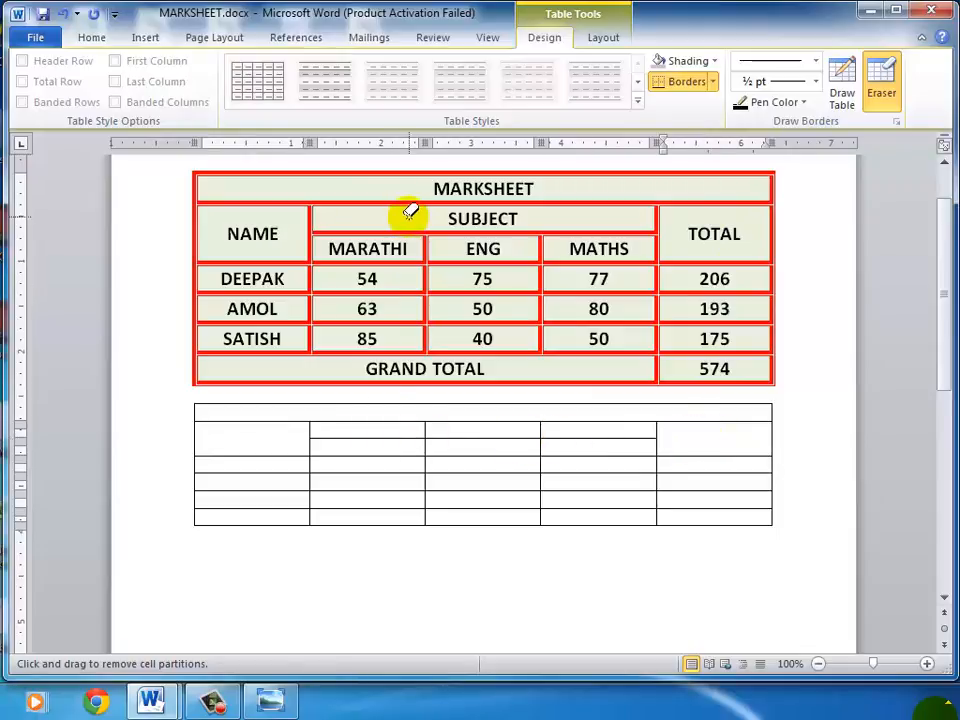
{"action": "left_click_drag", "start_coordinate": [391, 428], "coordinate": [570, 433]}
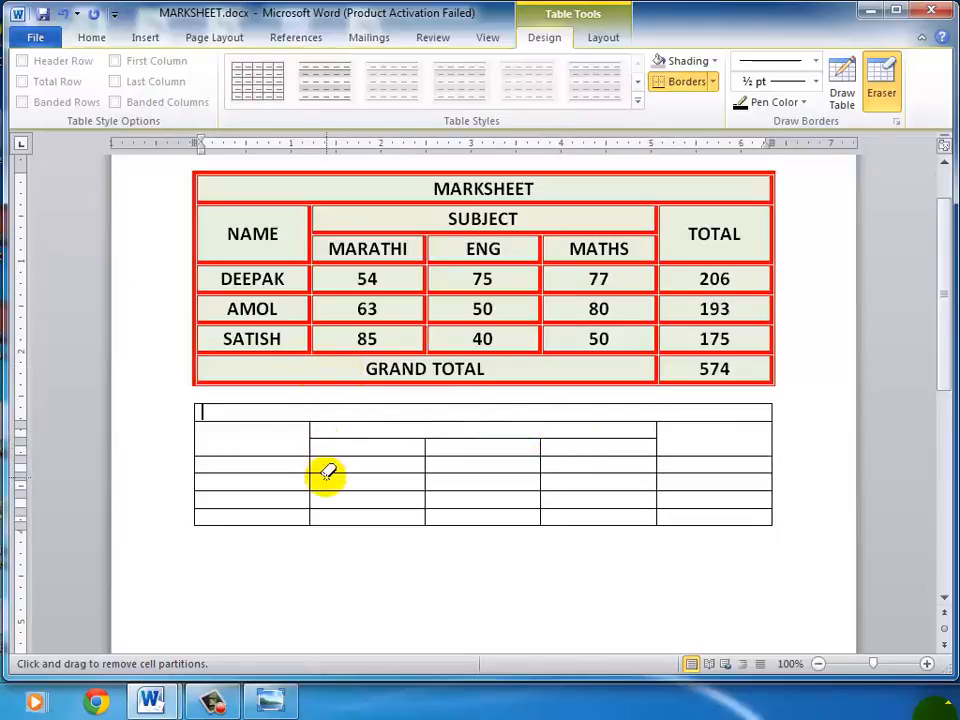
Erase the dividers between the first four cells of the new table's last row, and turn off the Eraser.
{"action": "left_click_drag", "start_coordinate": [293, 516], "coordinate": [593, 515]}
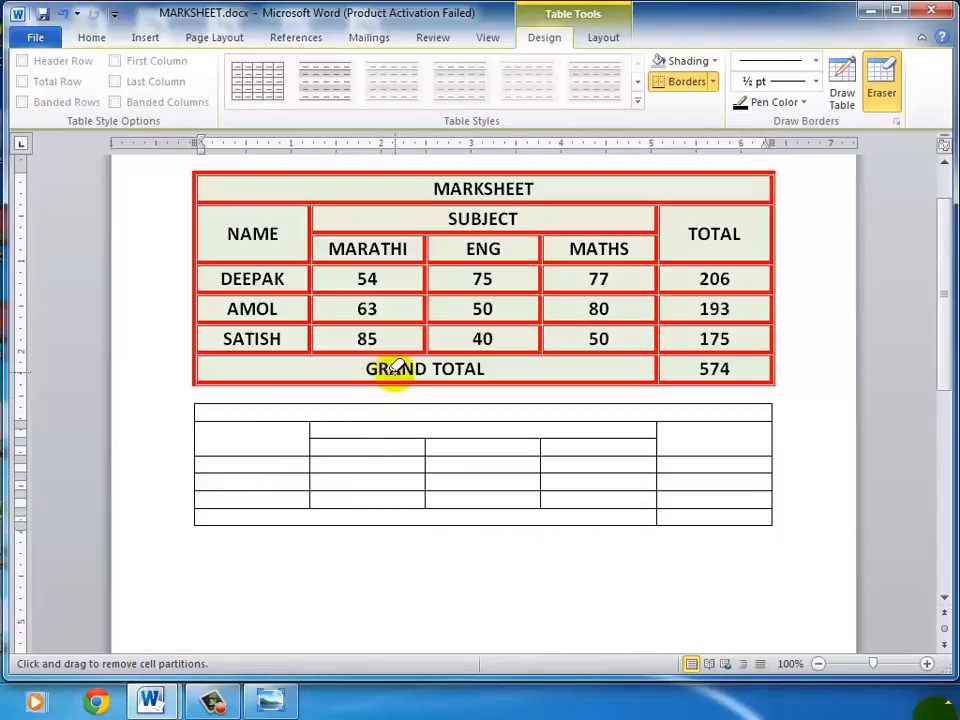
{"action": "left_click", "coordinate": [272, 702]}
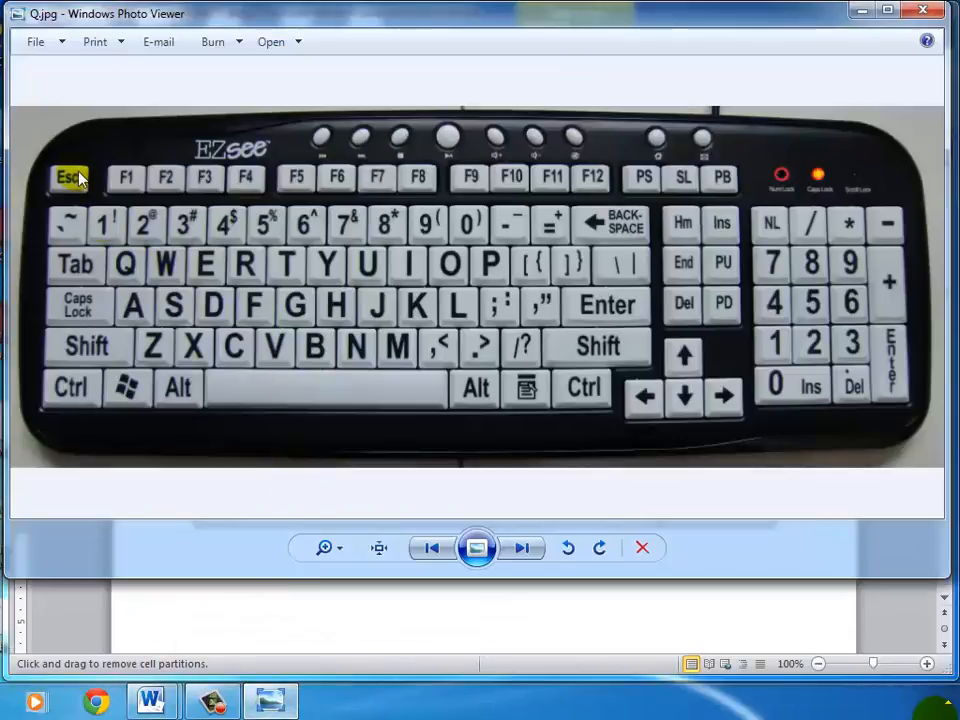
{"action": "left_click", "coordinate": [860, 14]}
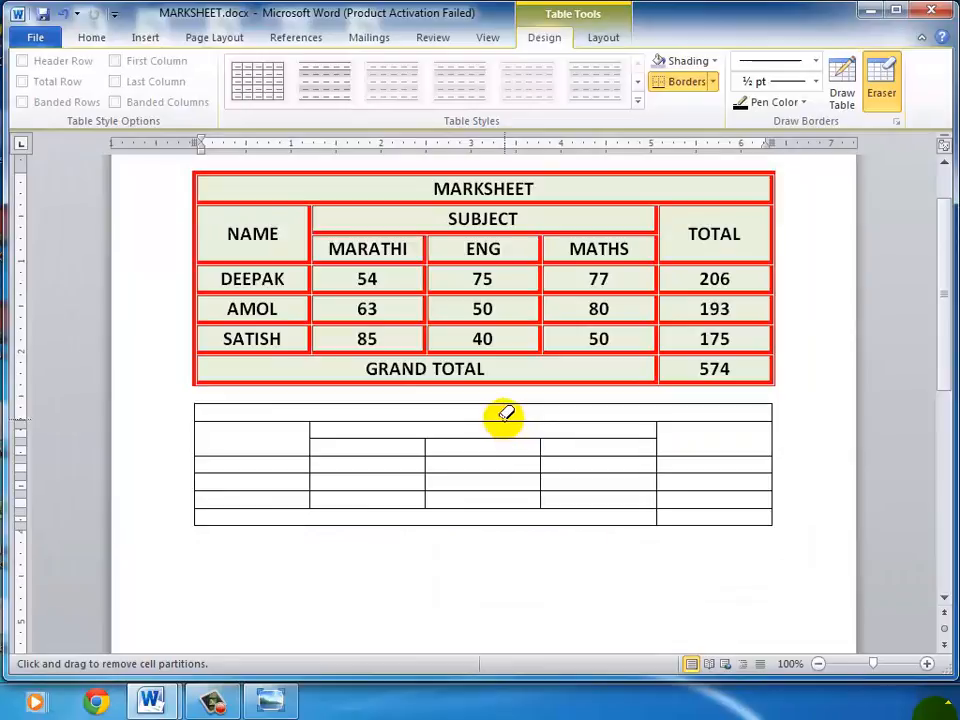
{"action": "key", "text": "Escape"}
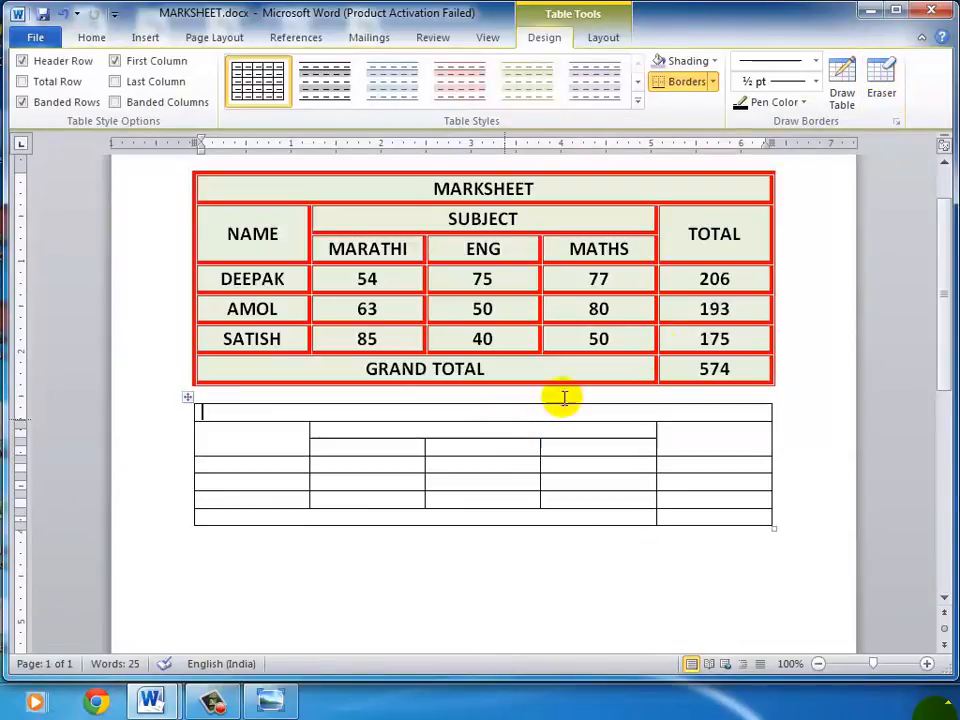
{"action": "left_click", "coordinate": [872, 85]}
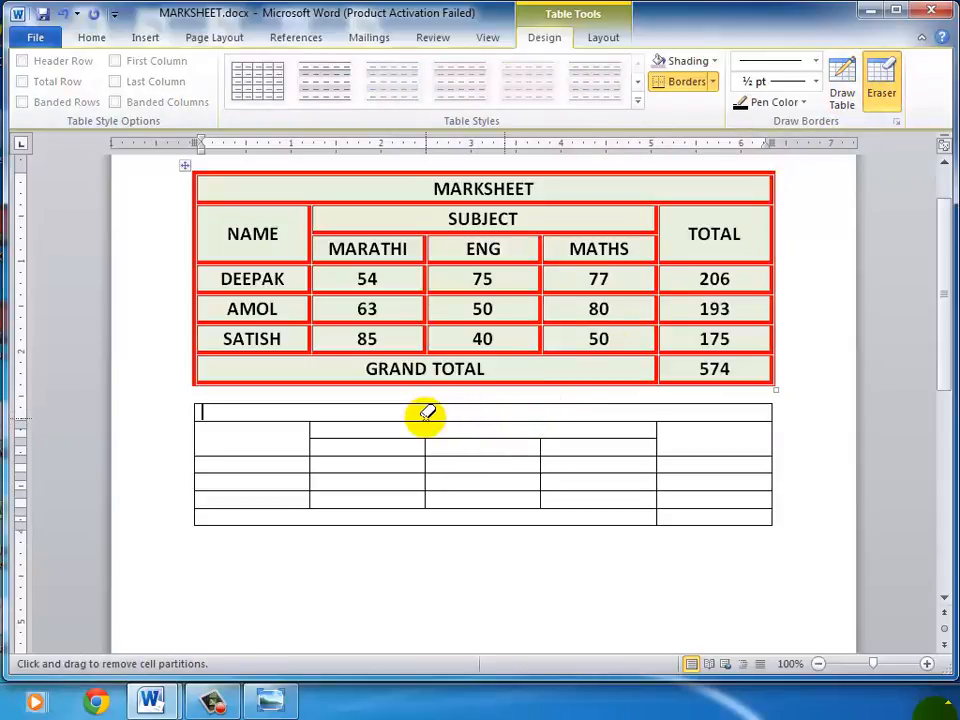
{"action": "key", "text": "Escape"}
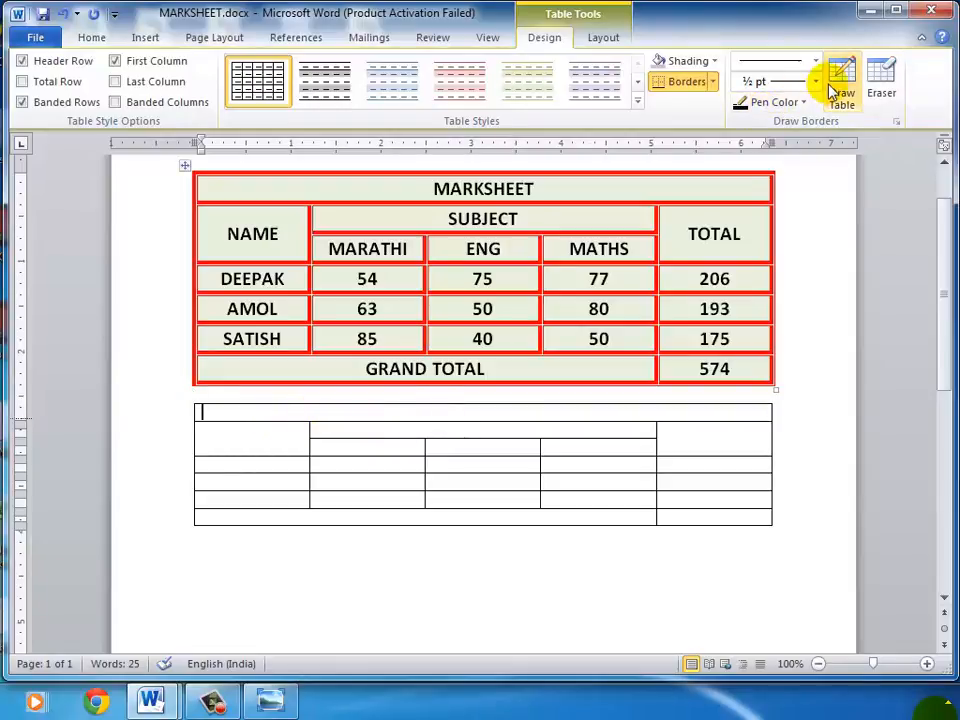
Enter the title MARKSHEET in the new table's first row, keeping that row one line high.
{"action": "left_click", "coordinate": [608, 38]}
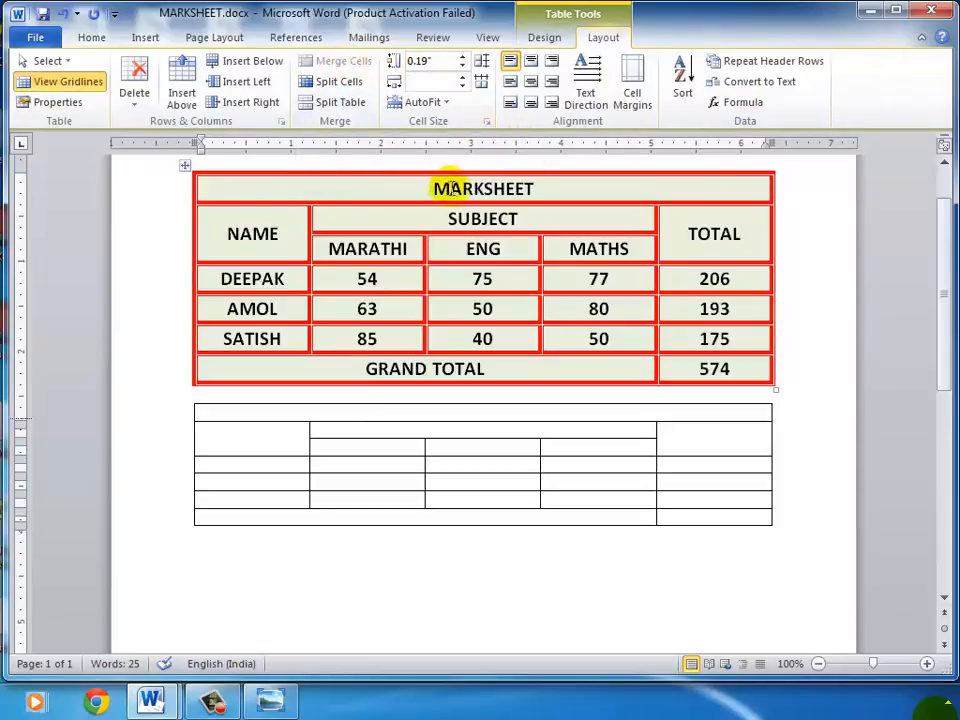
{"action": "left_click", "coordinate": [436, 408]}
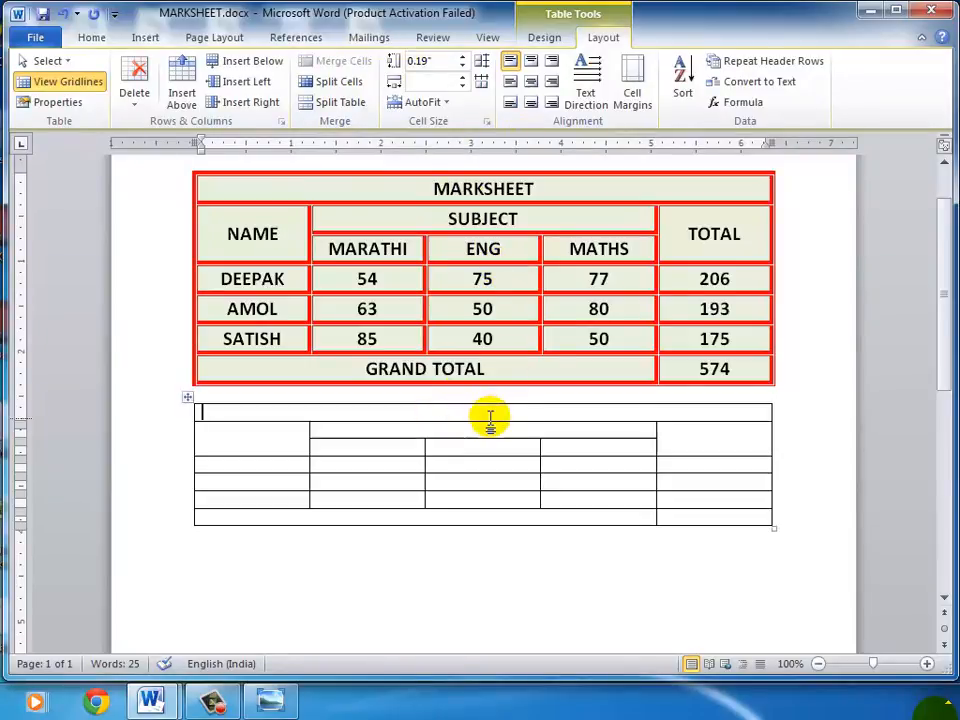
{"action": "type", "text": "MARKSHEET"}
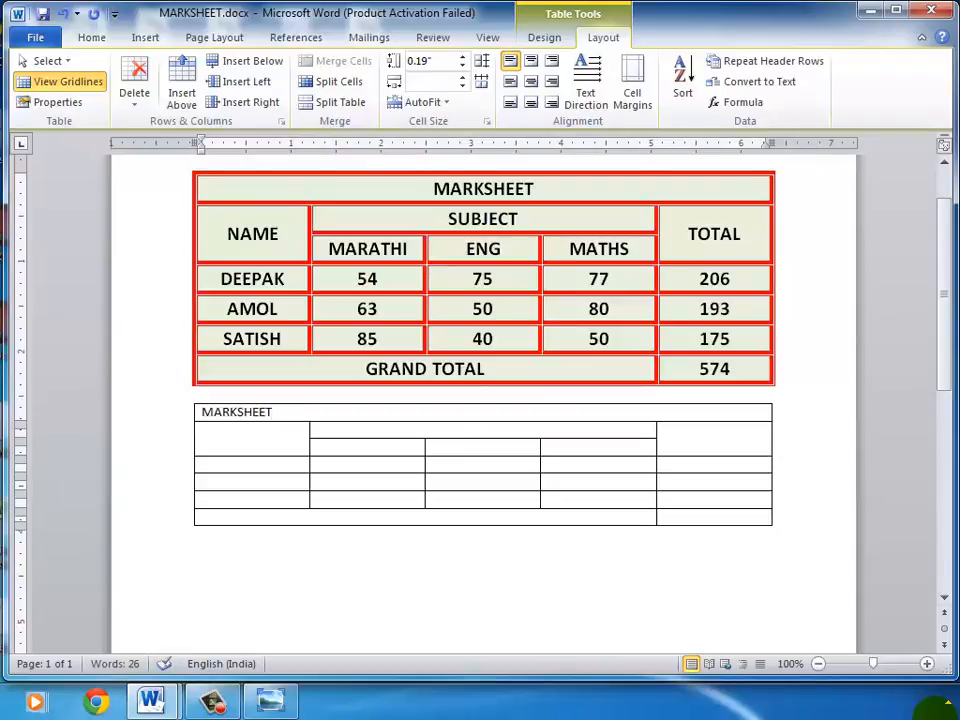
{"action": "key", "text": "Return"}
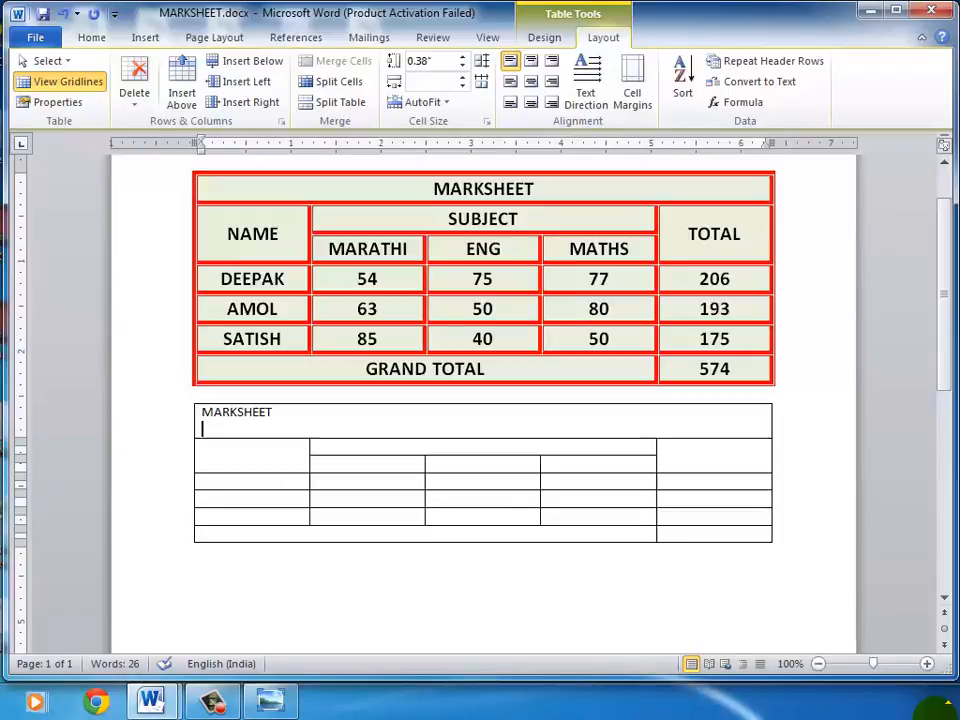
{"action": "key", "text": "BackSpace"}
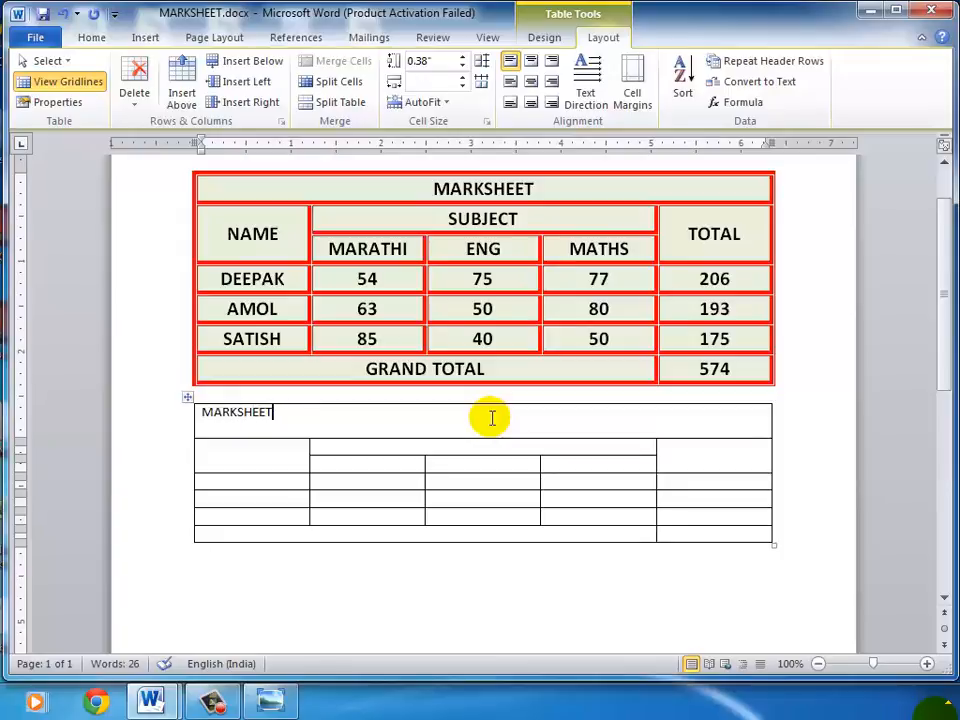
{"action": "left_click_drag", "start_coordinate": [491, 438], "coordinate": [490, 421]}
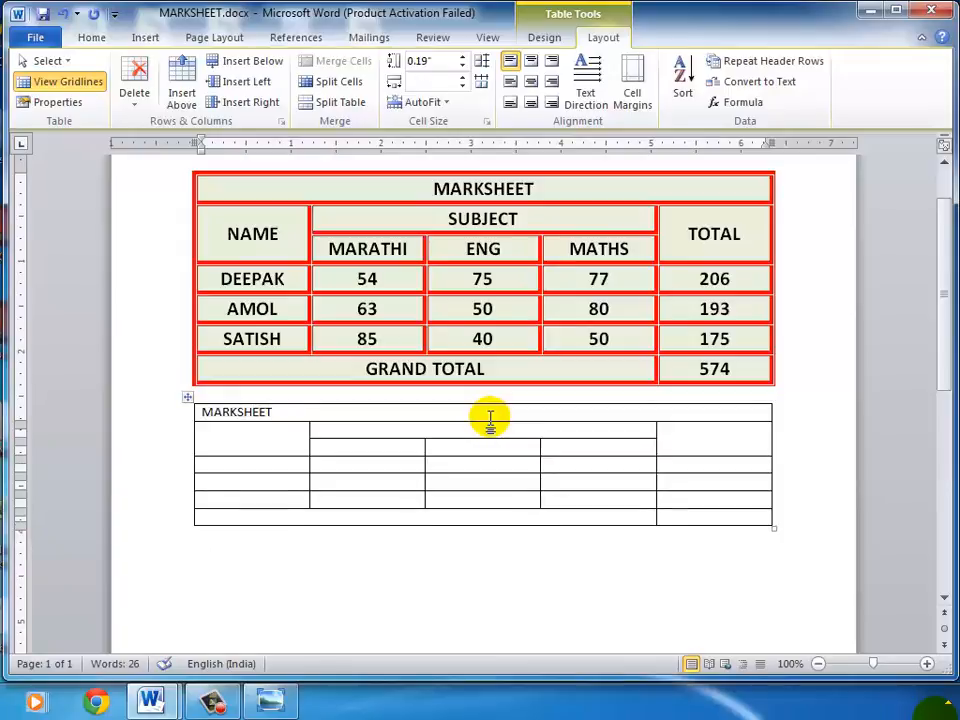
Fill in the remaining headings and student names from the sample, with marks 54/75/77, 63/50/80 and 85/40/50, leaving the total cells empty.
{"action": "key", "text": "Tab"}
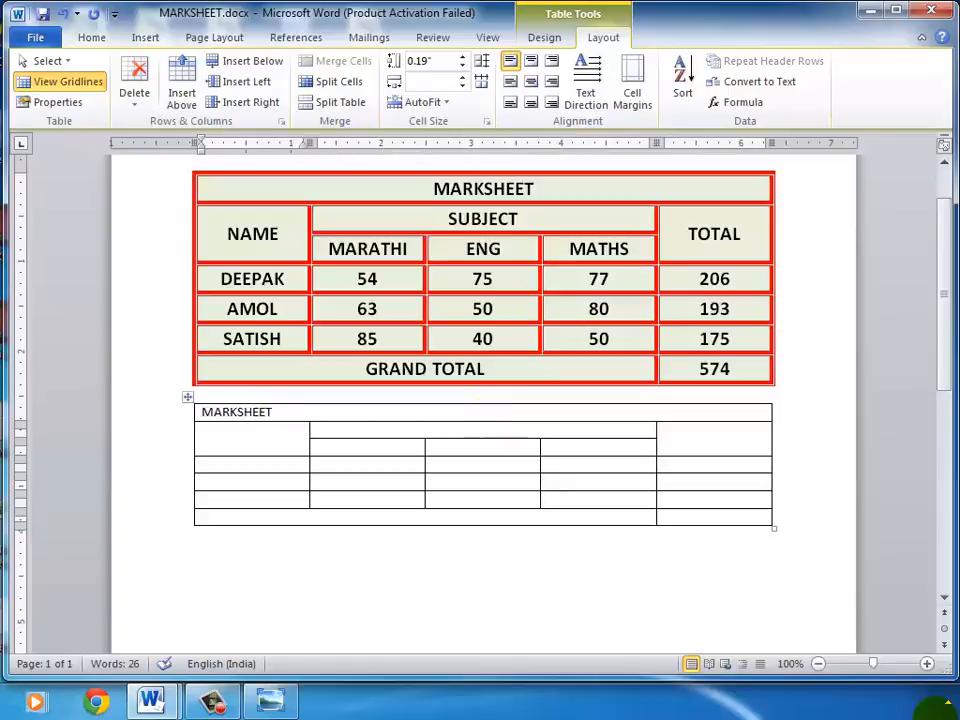
{"action": "left_click", "coordinate": [492, 420]}
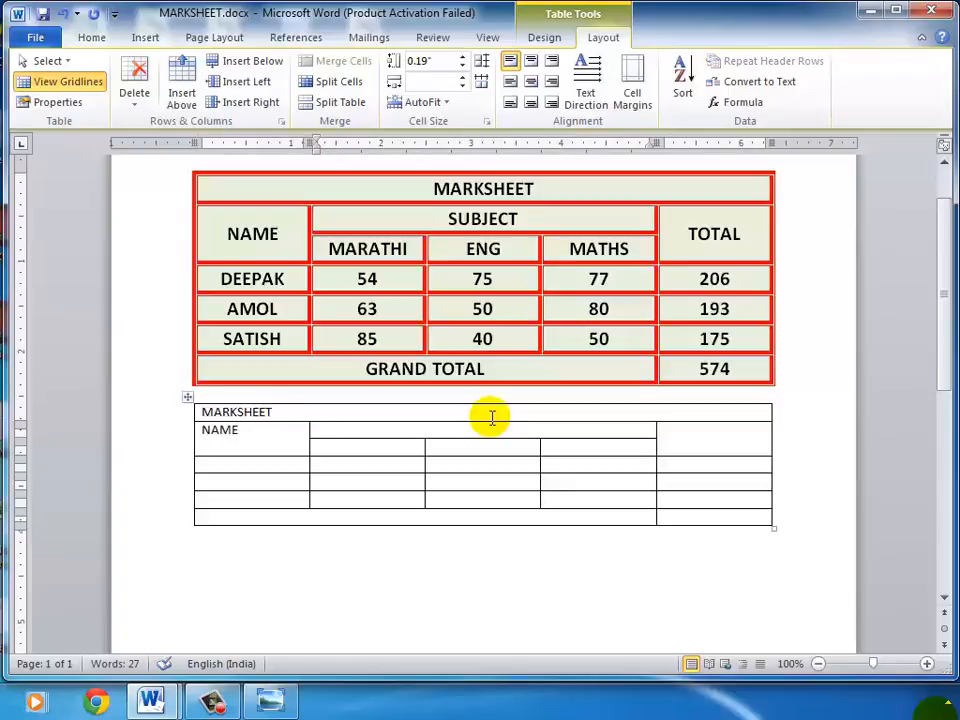
{"action": "type", "text": "MARATHI"}
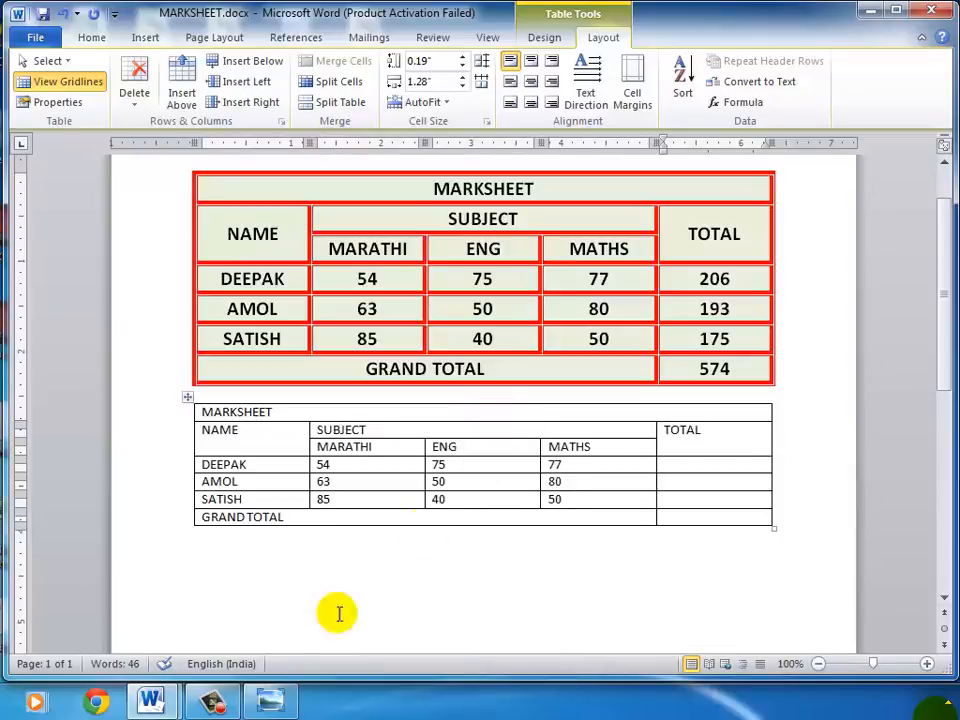
{"action": "left_click", "coordinate": [212, 703]}
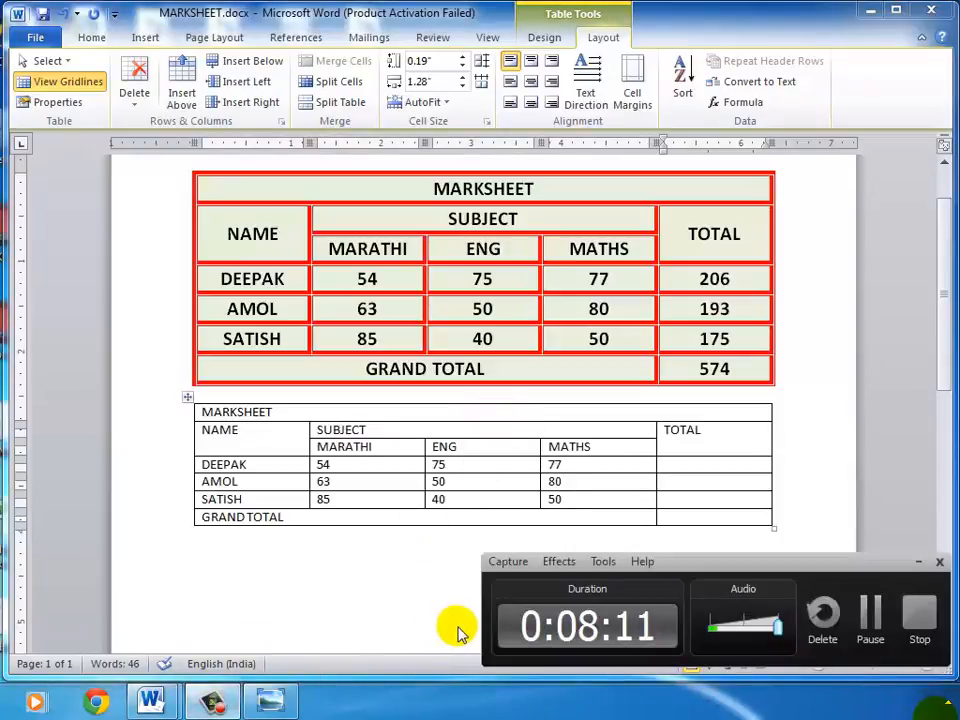
{"action": "left_click", "coordinate": [921, 564]}
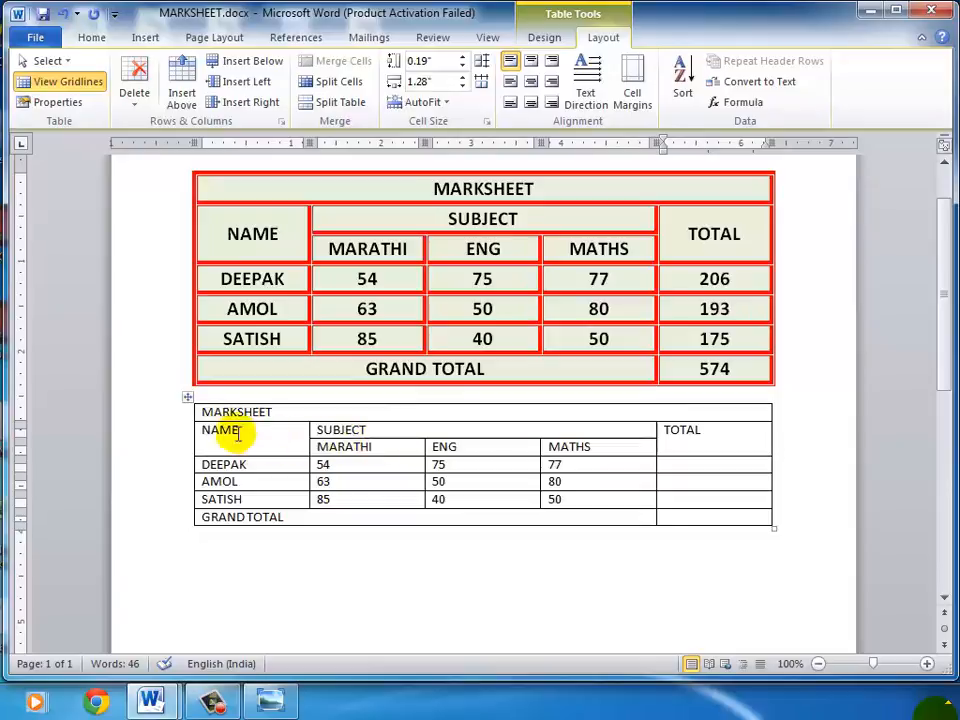
Set all text in the new table to 16 pt bold.
{"action": "left_click", "coordinate": [191, 400]}
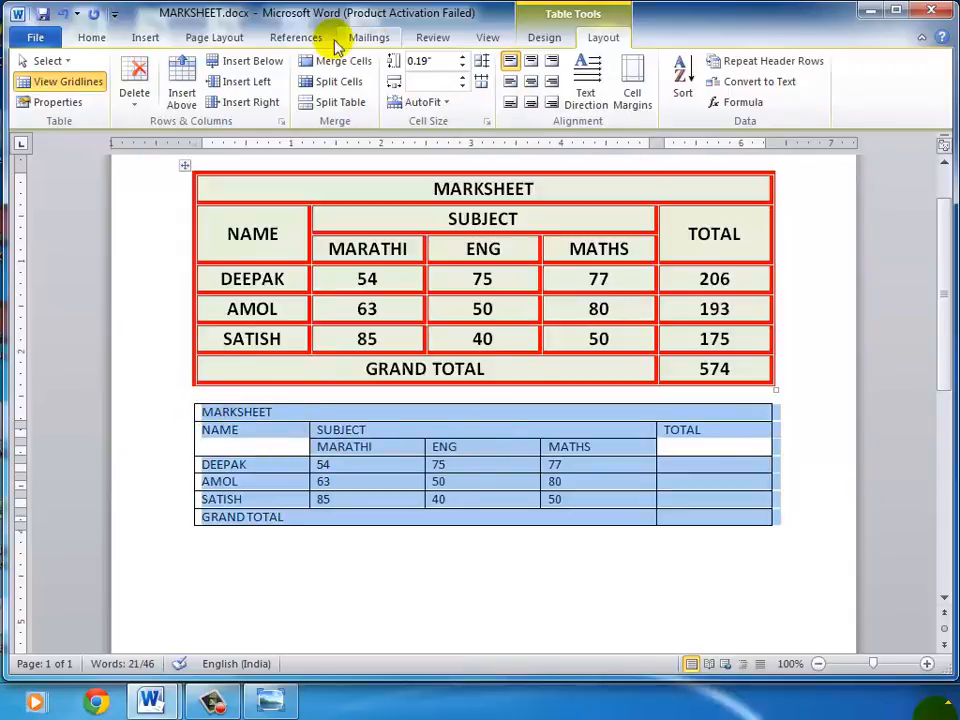
{"action": "left_click", "coordinate": [90, 40]}
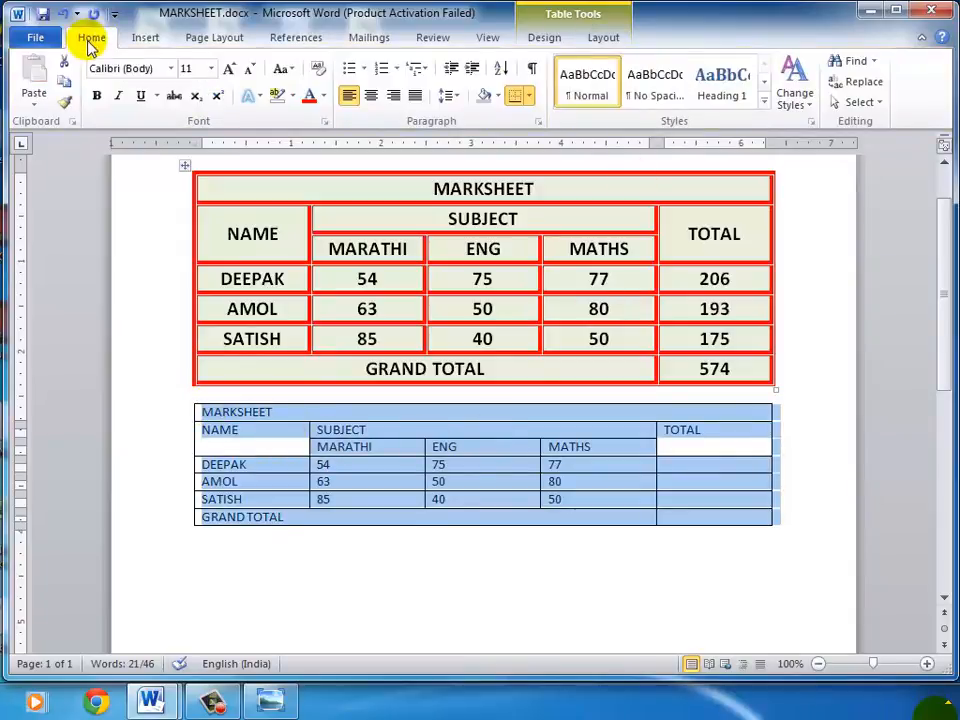
{"action": "left_click", "coordinate": [229, 72]}
{"action": "left_click", "coordinate": [228, 72]}
{"action": "left_click", "coordinate": [228, 72]}
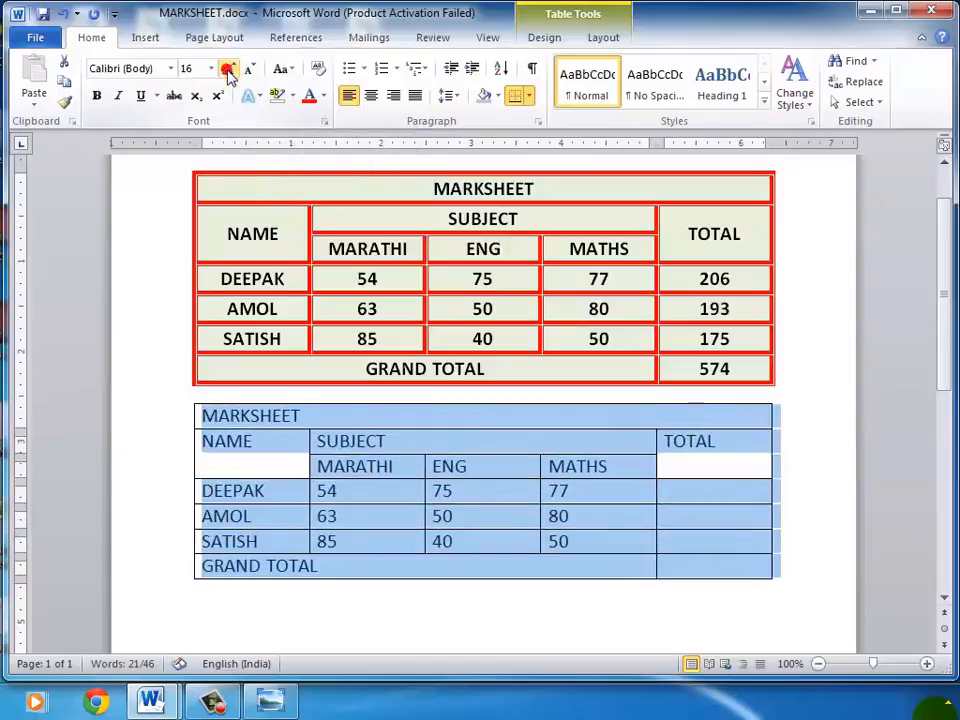
{"action": "left_click", "coordinate": [97, 97]}
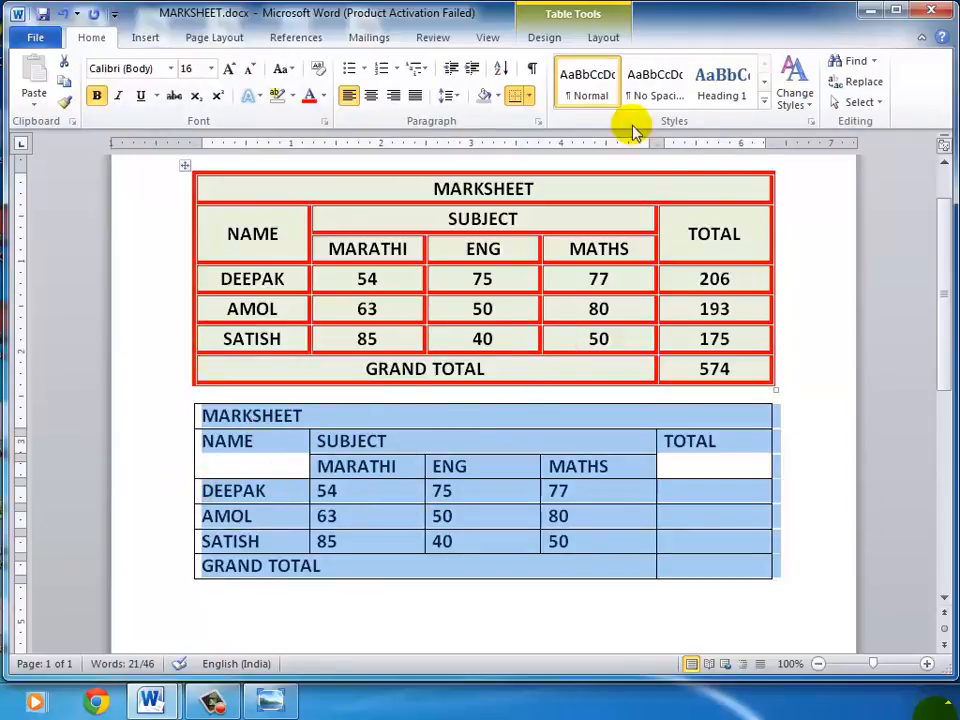
Center the text horizontally and vertically in every cell of the new table.
{"action": "left_click", "coordinate": [601, 40]}
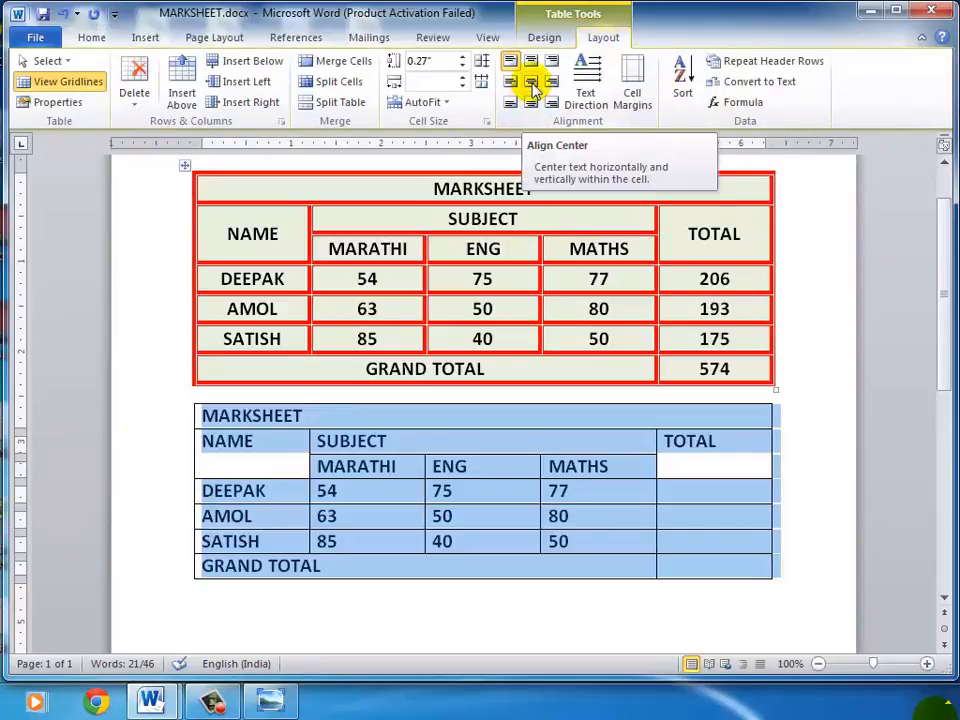
{"action": "left_click", "coordinate": [531, 83]}
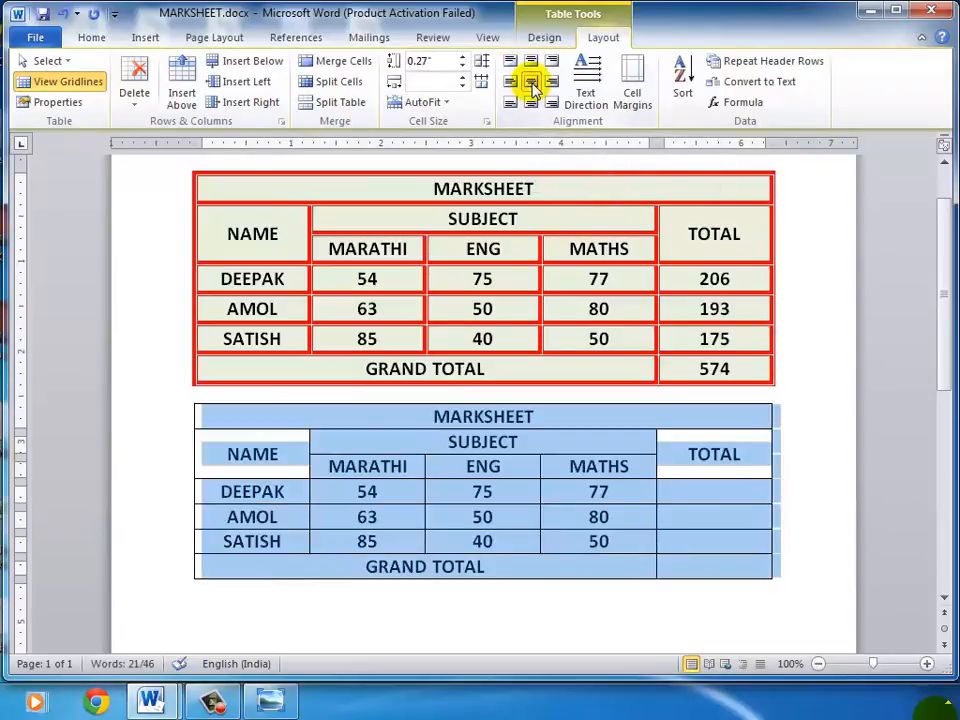
{"action": "left_click", "coordinate": [685, 457]}
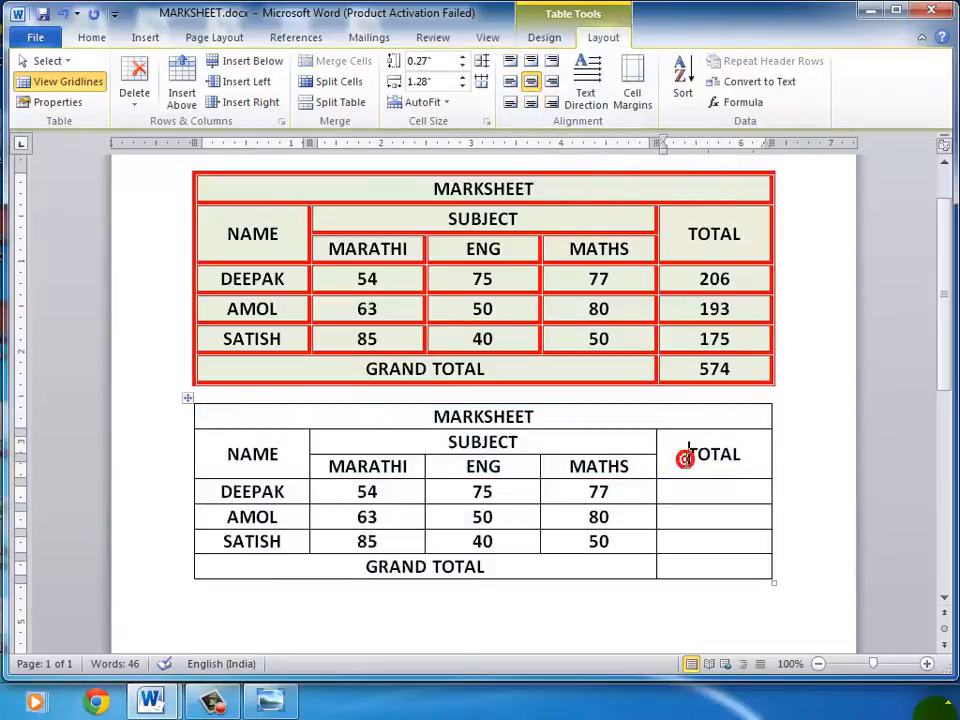
{"action": "left_click", "coordinate": [549, 40]}
{"action": "left_click", "coordinate": [640, 104]}
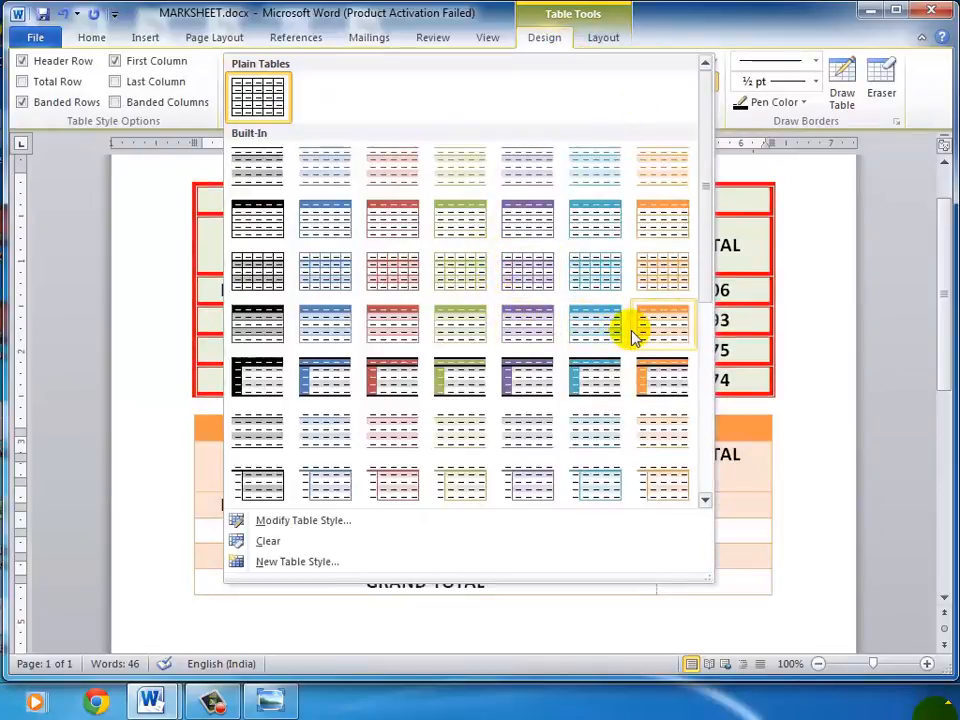
{"action": "left_click", "coordinate": [695, 32]}
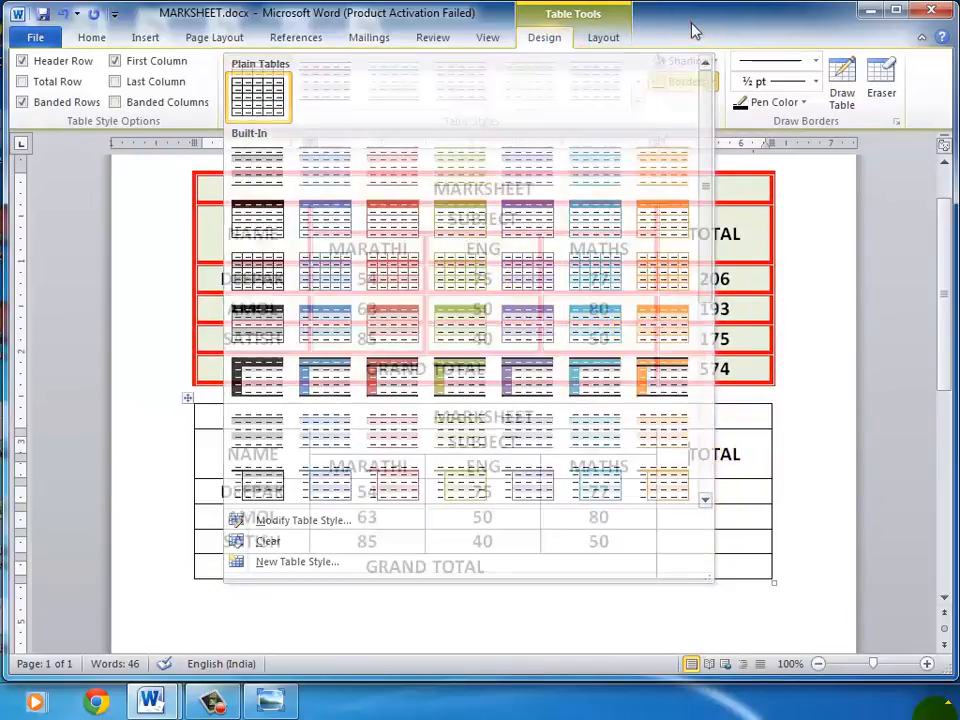
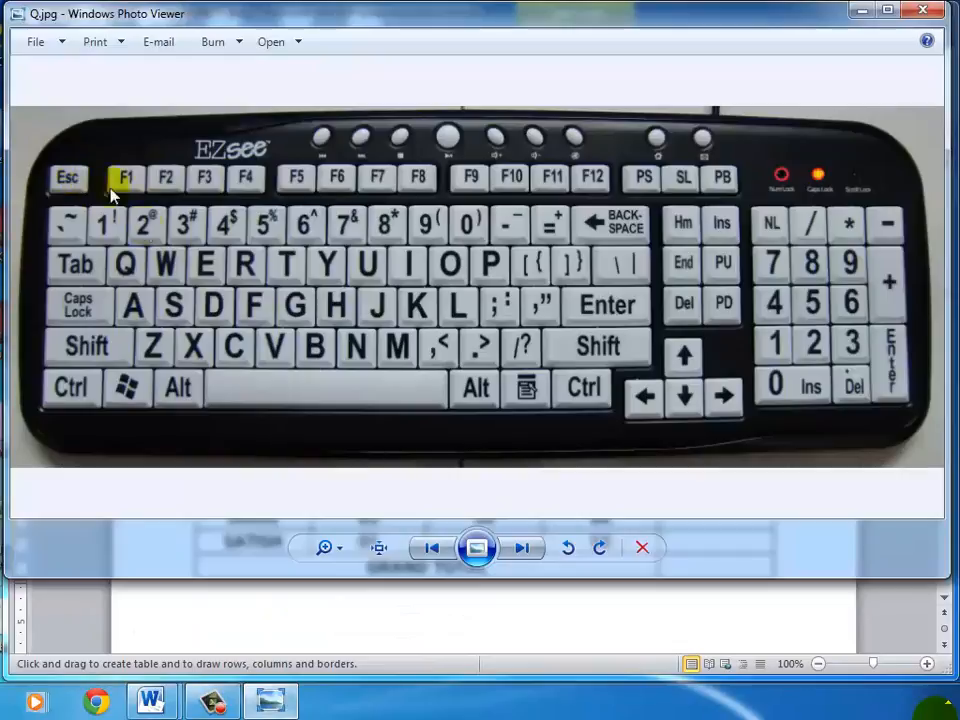
Return to the document from the keyboard picture and apply the 3 pt red pen style to all borders of the new table.
{"action": "left_click", "coordinate": [863, 10]}
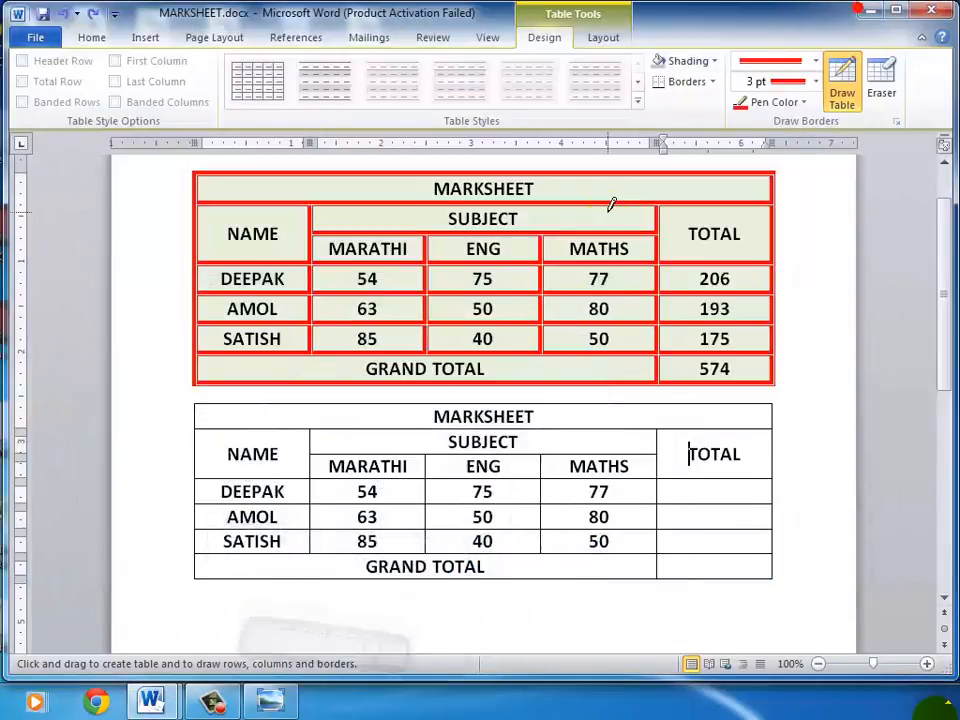
{"action": "key", "text": "Escape"}
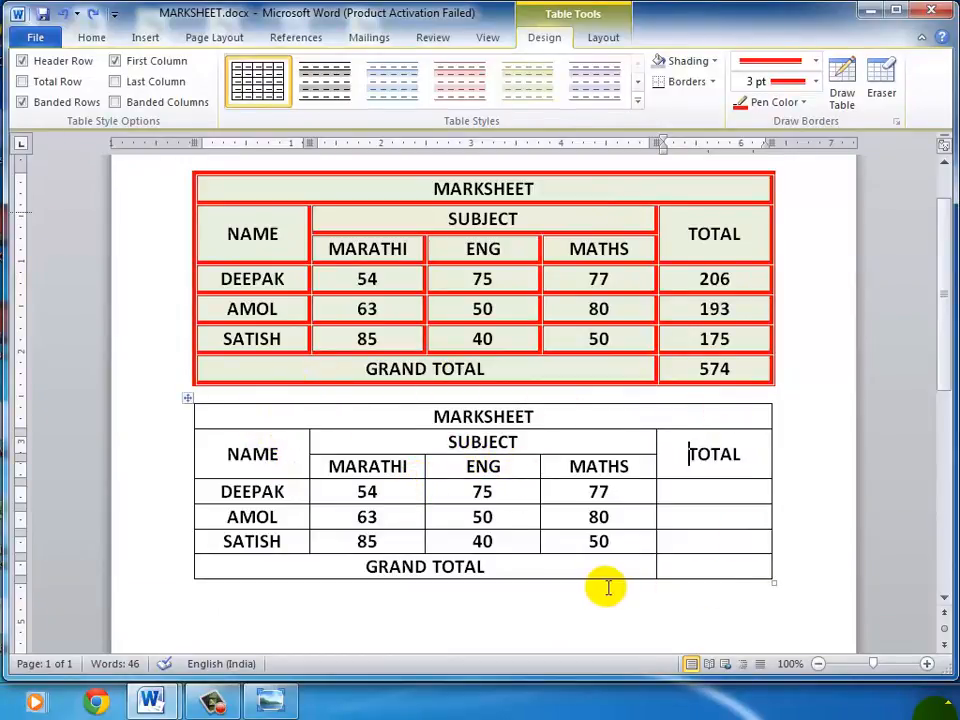
{"action": "left_click", "coordinate": [188, 401]}
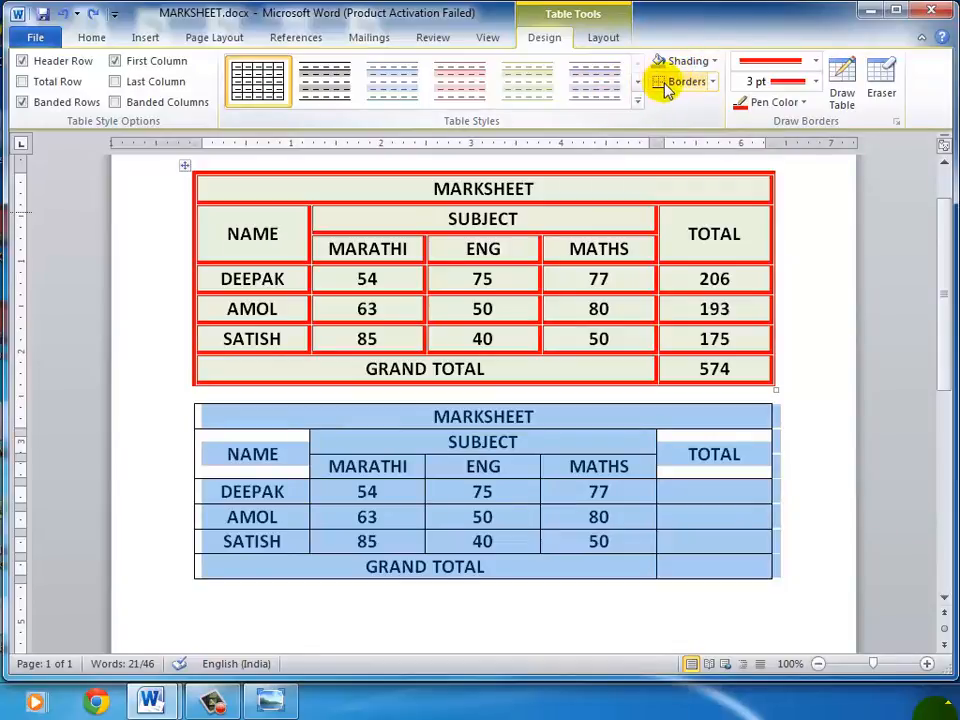
{"action": "left_click", "coordinate": [714, 84]}
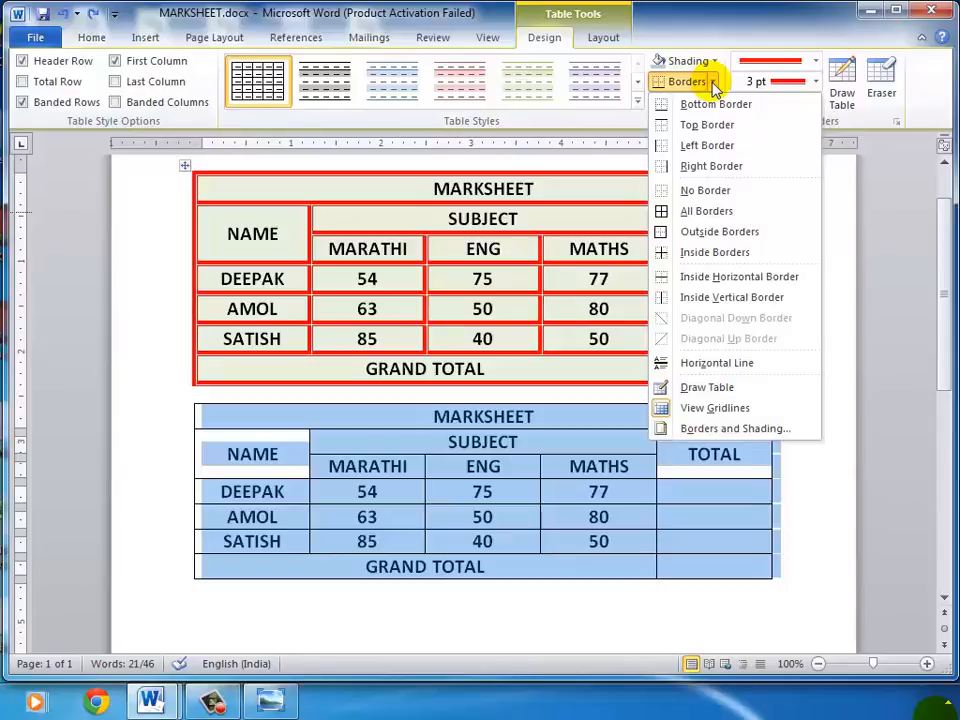
{"action": "left_click", "coordinate": [686, 215]}
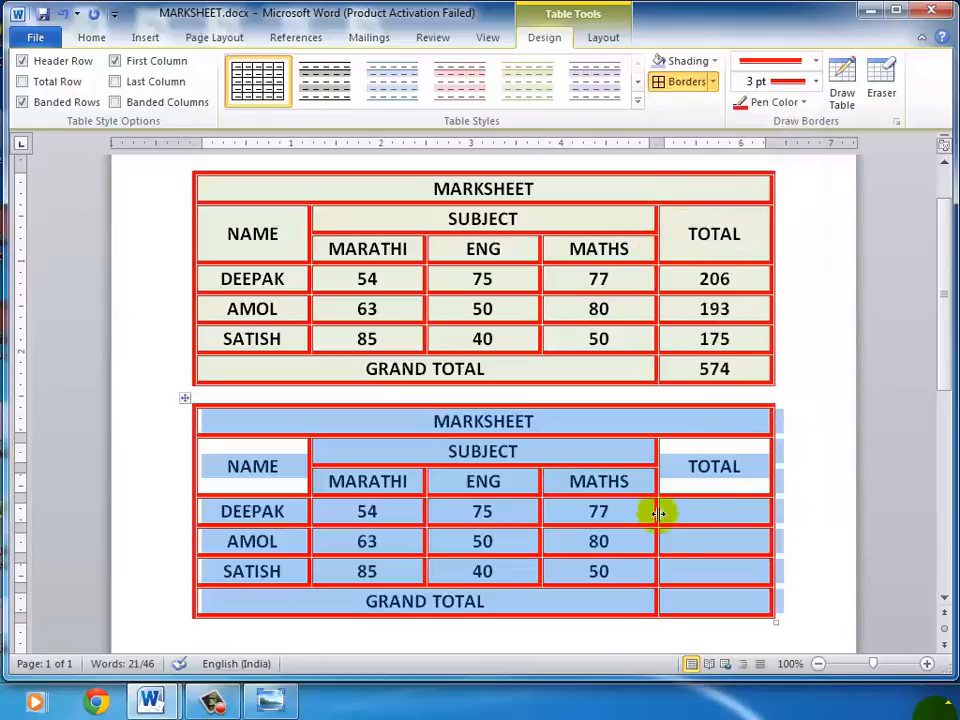
{"action": "left_click", "coordinate": [676, 466]}
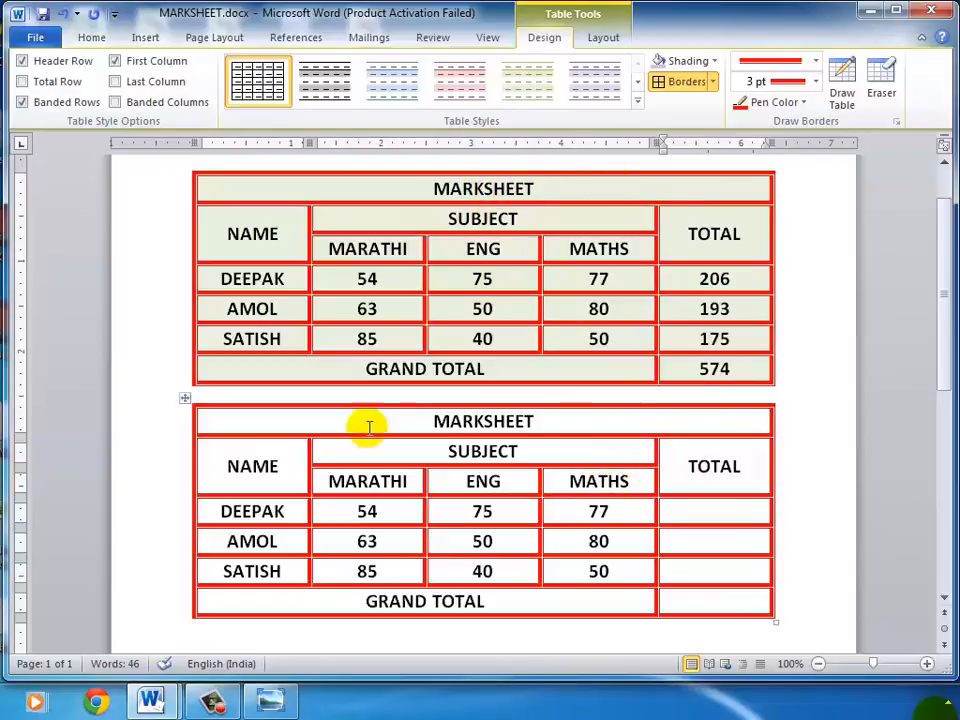
Shade the whole new table with a light olive green theme color.
{"action": "left_click", "coordinate": [182, 402]}
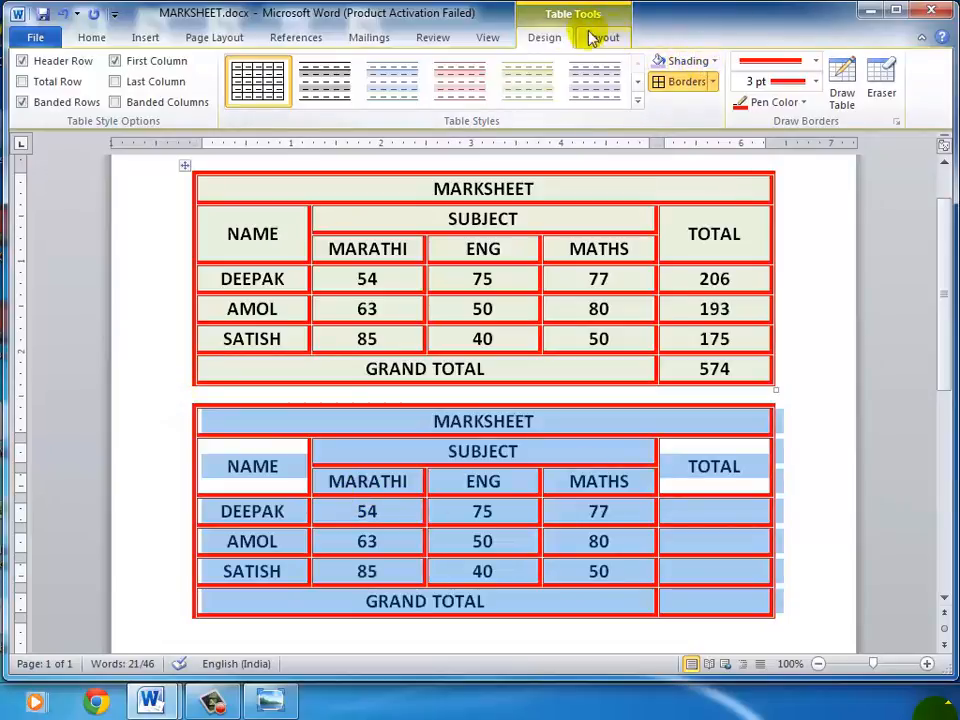
{"action": "left_click", "coordinate": [714, 62]}
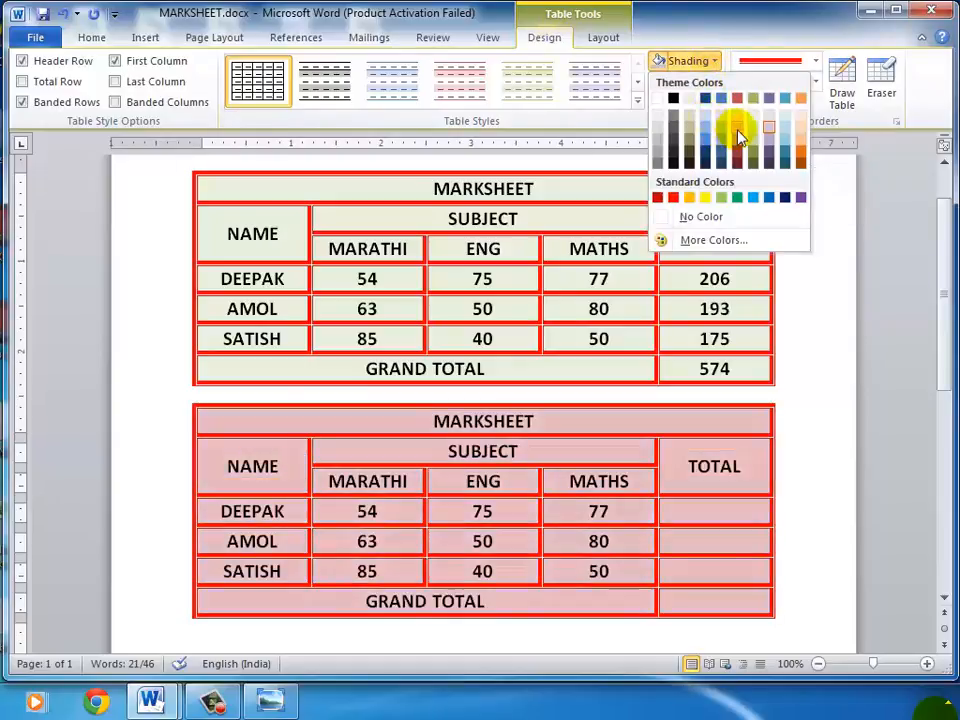
{"action": "left_click", "coordinate": [754, 131]}
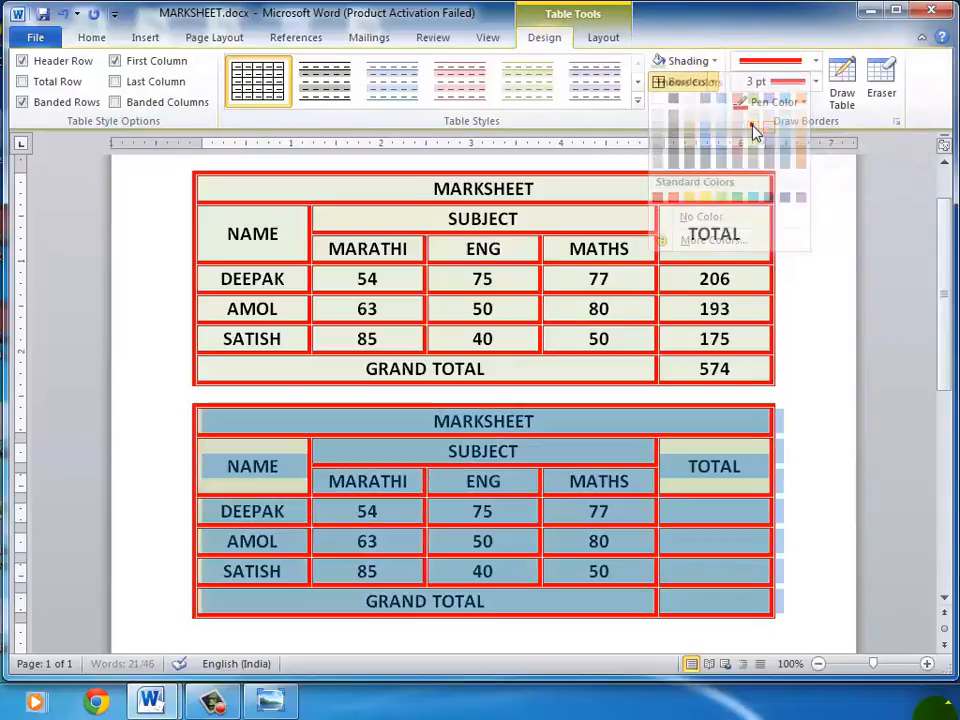
{"action": "left_click", "coordinate": [283, 474]}
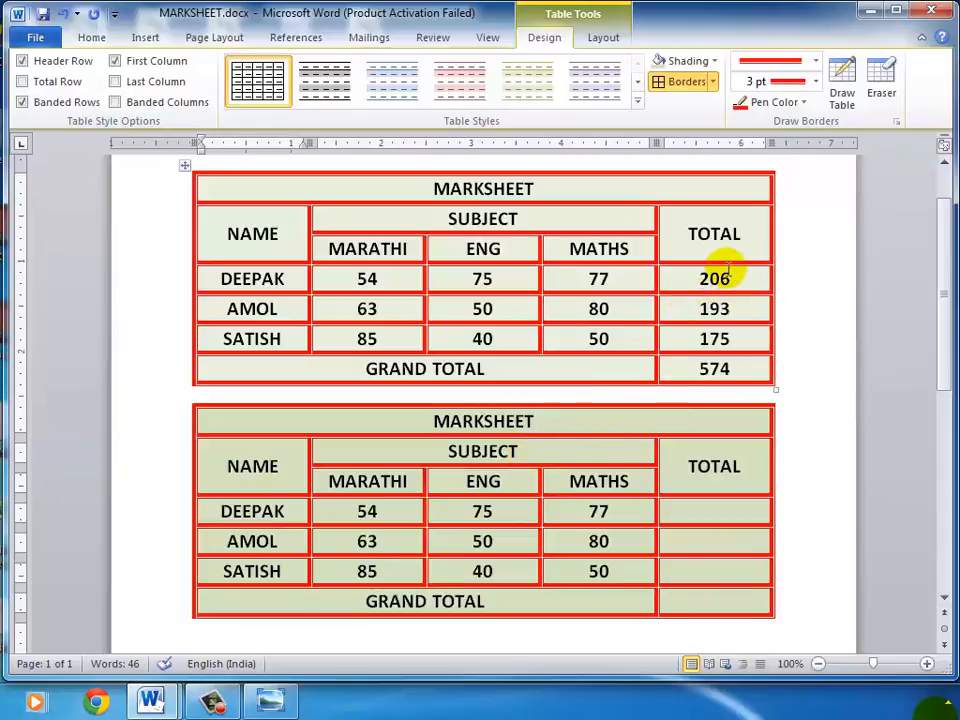
{"action": "left_click_drag", "start_coordinate": [713, 233], "coordinate": [716, 345]}
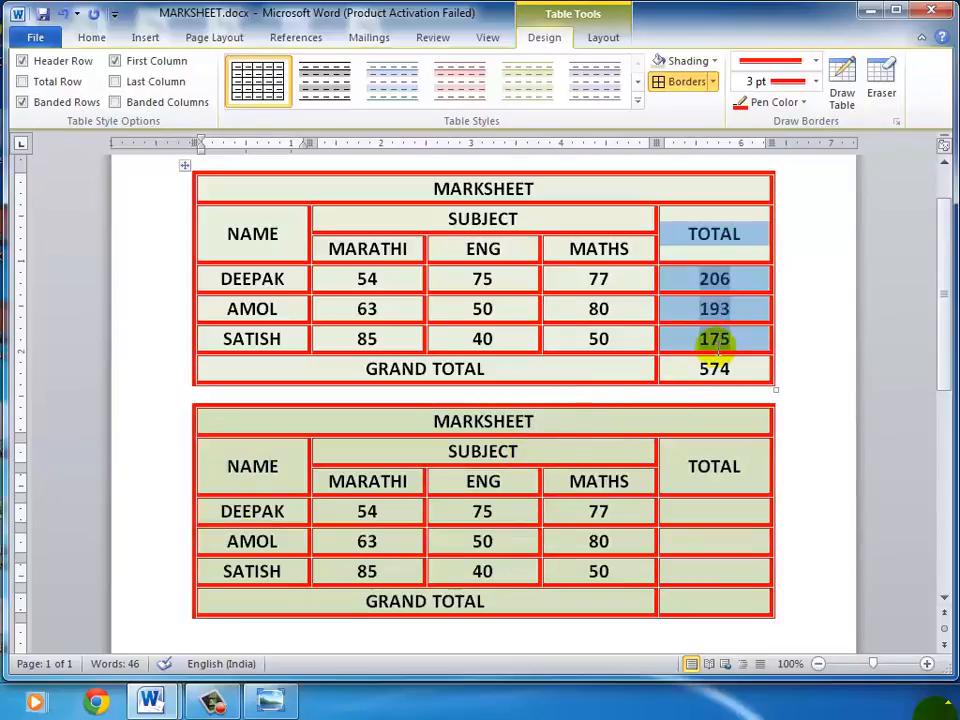
{"action": "double_click", "coordinate": [683, 282]}
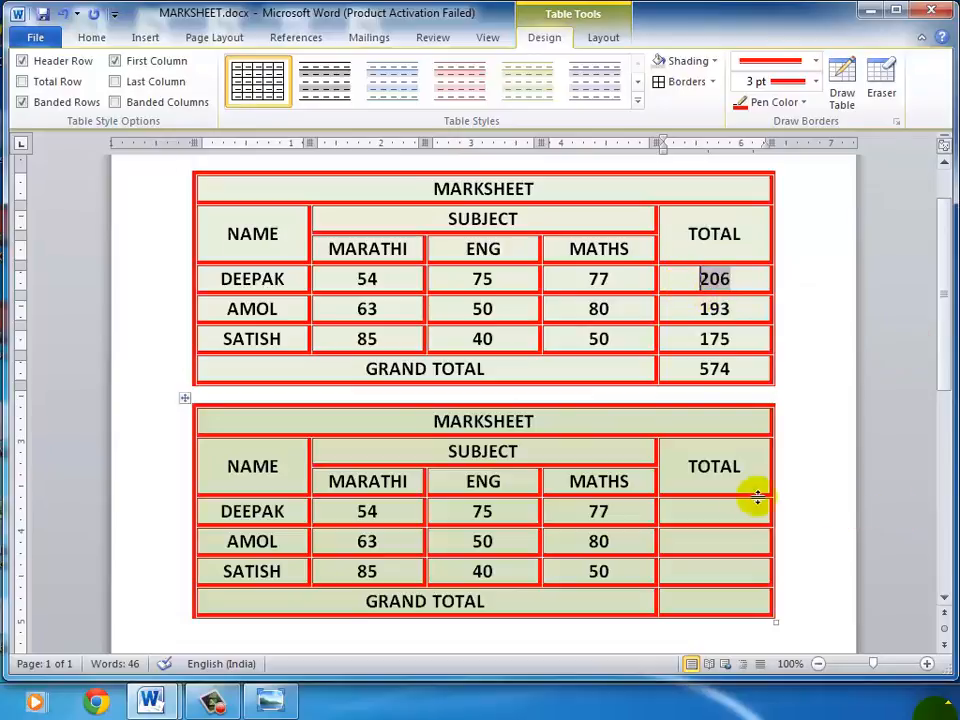
{"action": "left_click", "coordinate": [681, 511]}
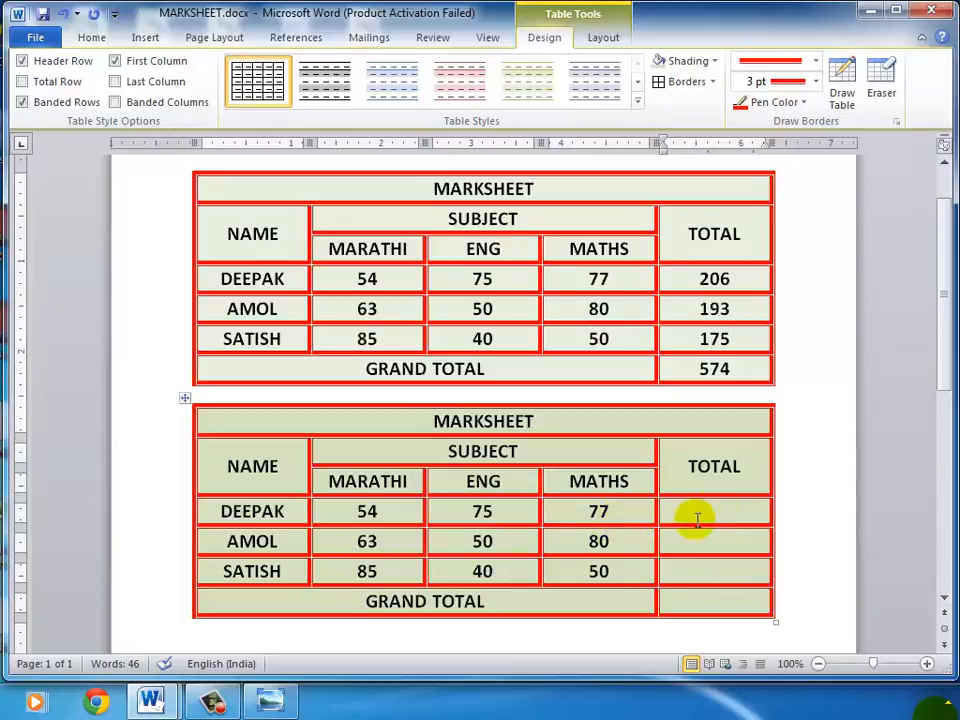
{"action": "left_click_drag", "start_coordinate": [624, 510], "coordinate": [395, 511]}
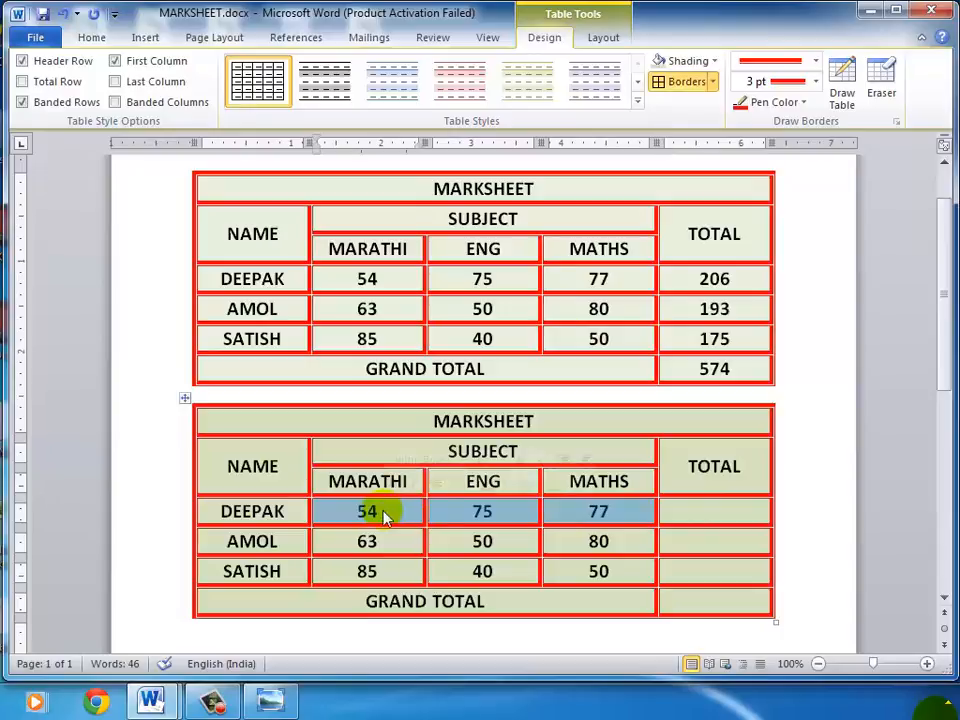
Insert the formula =SUM(LEFT) in the new table's TOTAL cell for the first student.
{"action": "left_click", "coordinate": [704, 512]}
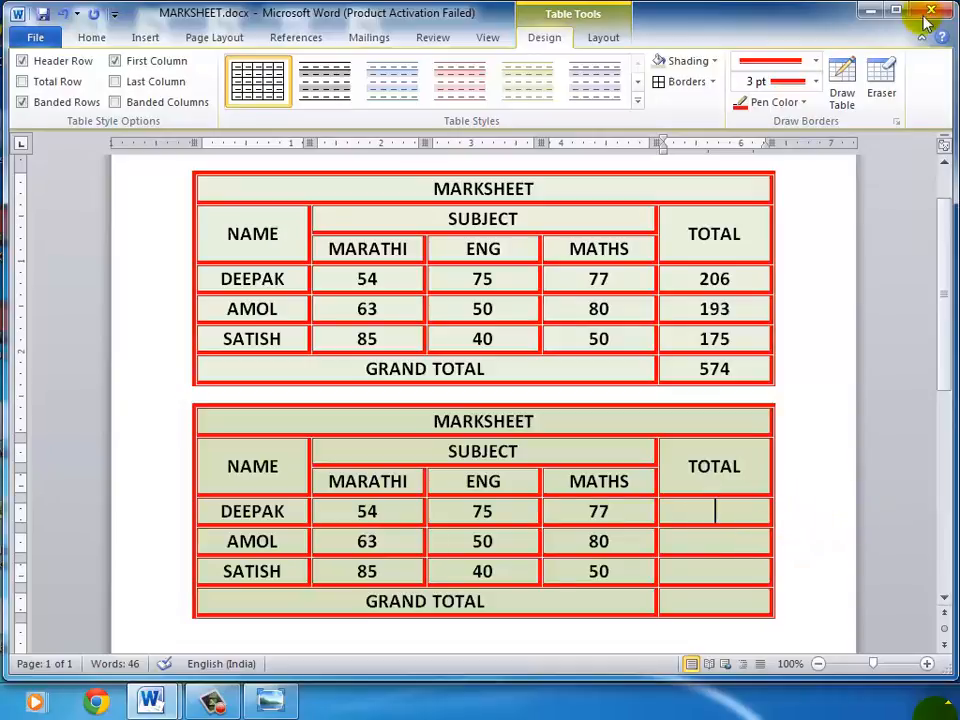
{"action": "left_click", "coordinate": [605, 40]}
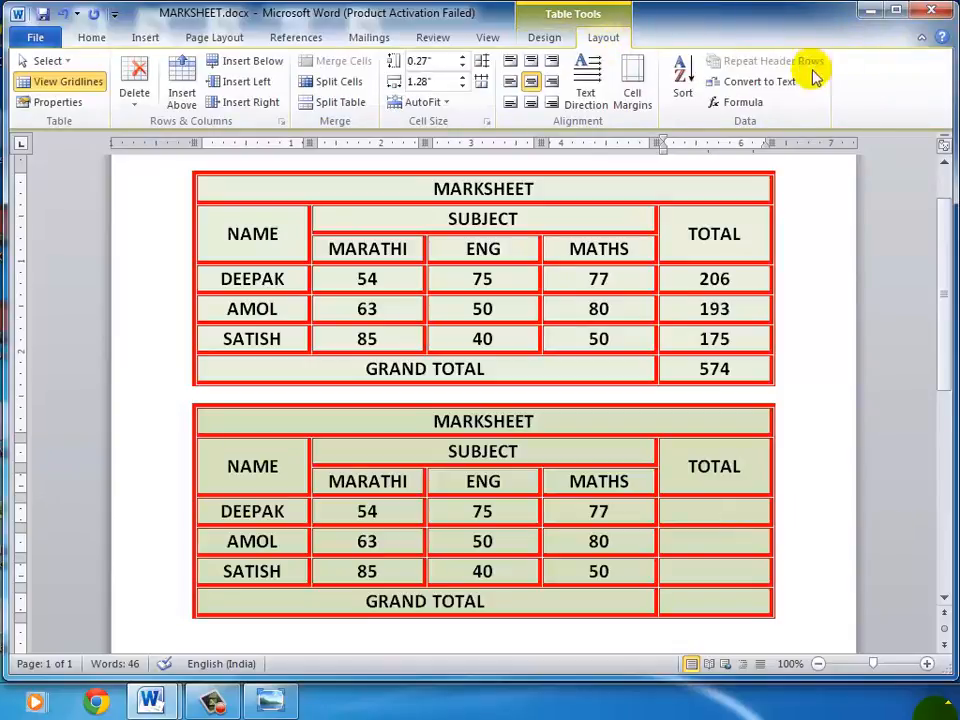
{"action": "left_click", "coordinate": [722, 105]}
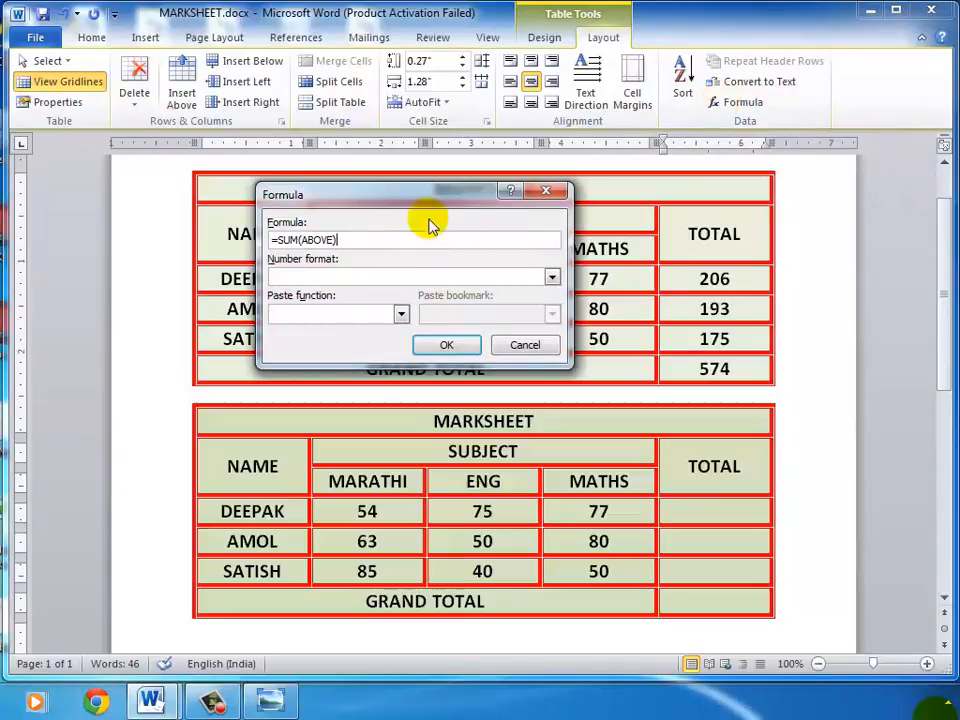
{"action": "left_click_drag", "start_coordinate": [414, 202], "coordinate": [441, 197]}
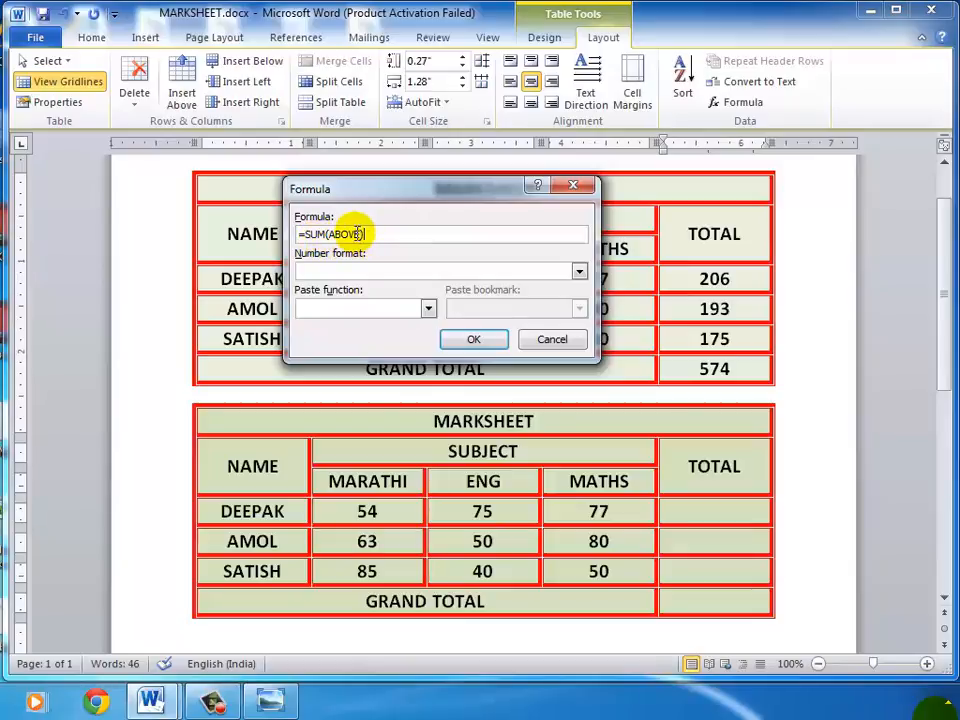
{"action": "key", "text": "BackSpace"}
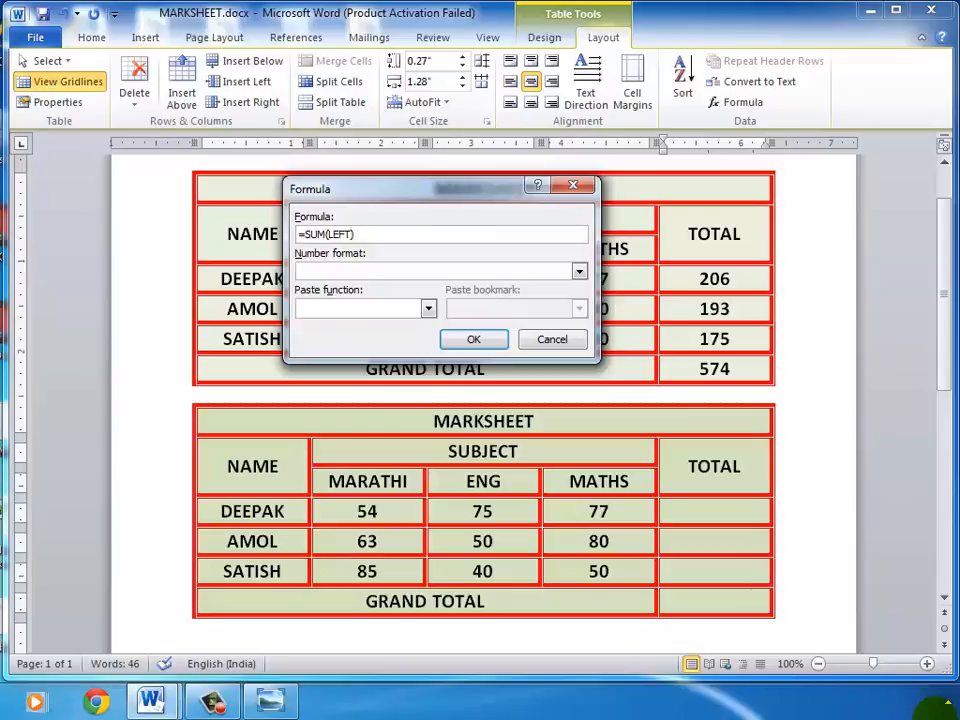
{"action": "double_click", "coordinate": [371, 232]}
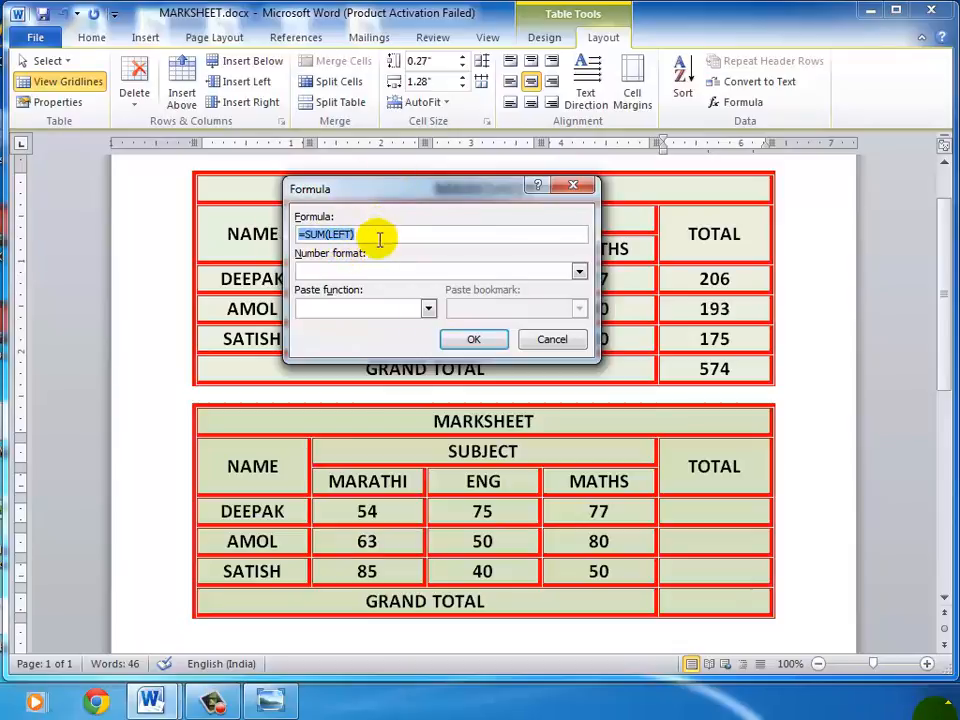
{"action": "left_click", "coordinate": [390, 234]}
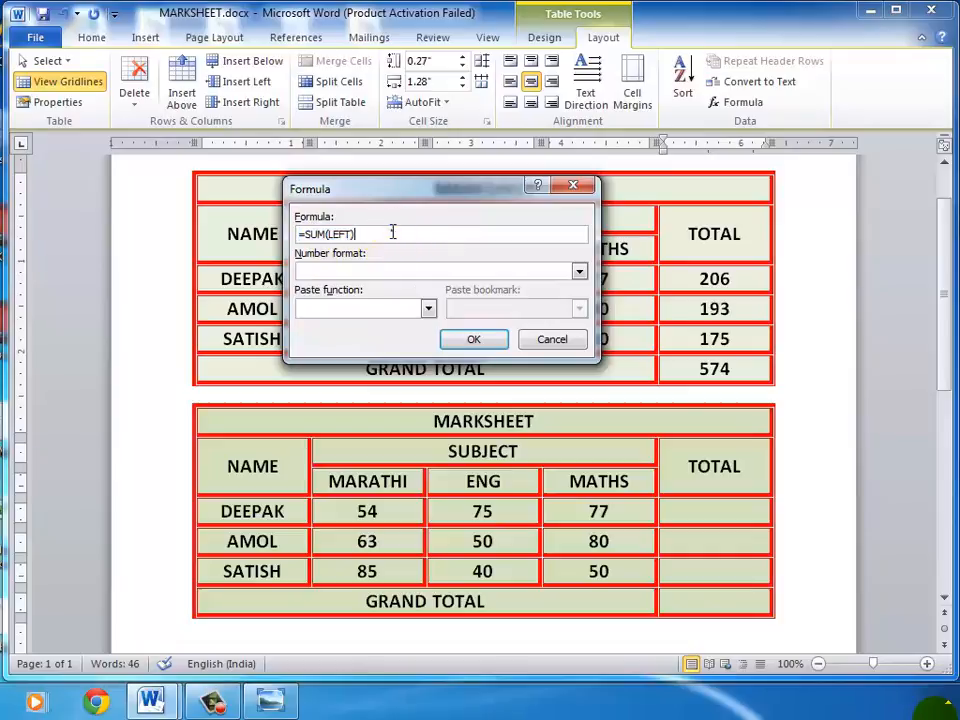
{"action": "left_click", "coordinate": [474, 340]}
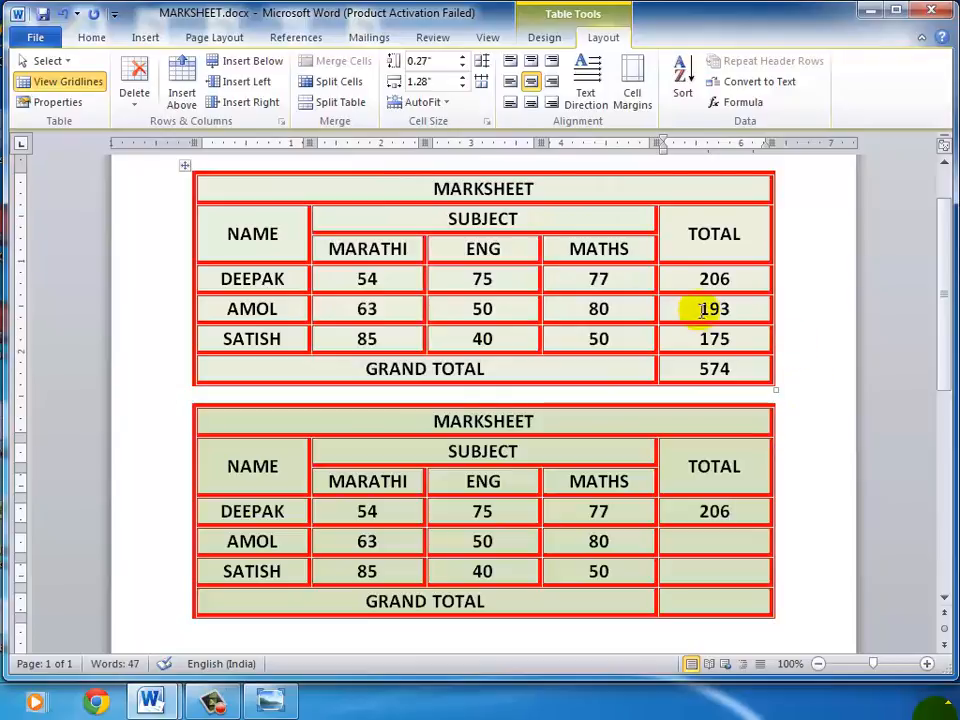
Calculate the second student's total in the new table with the formula =SUM(LEFT).
{"action": "left_click", "coordinate": [699, 544]}
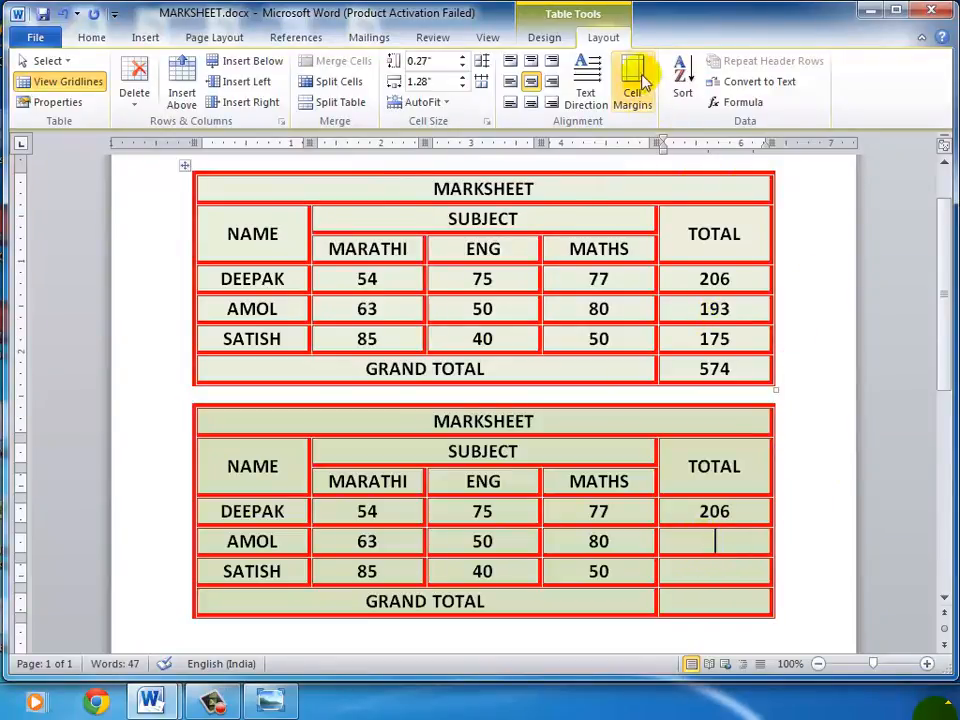
{"action": "left_click", "coordinate": [737, 104]}
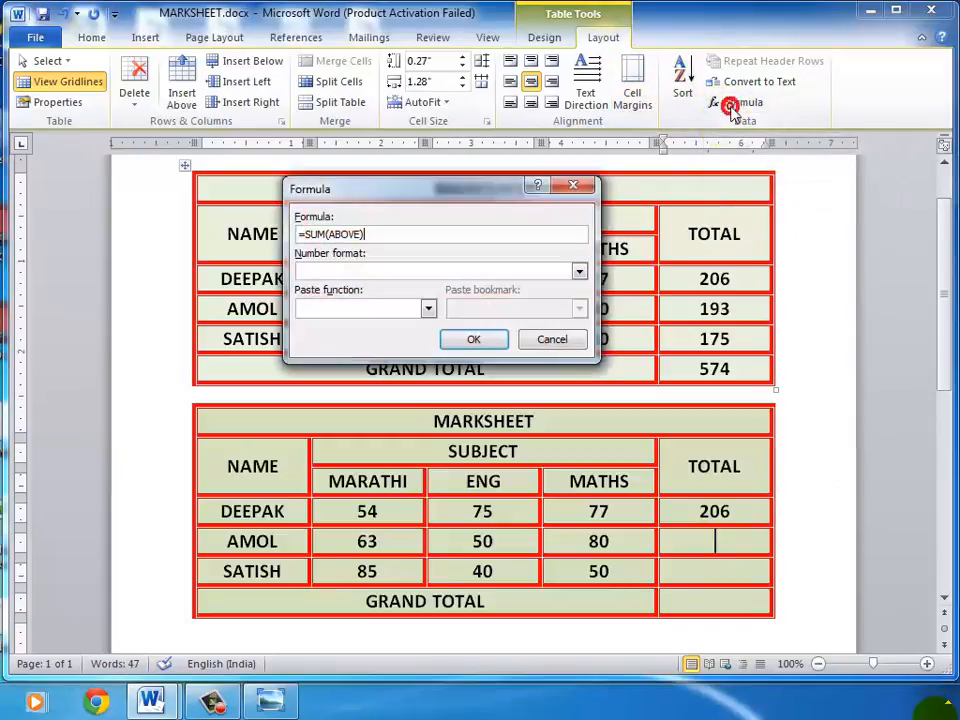
{"action": "left_click_drag", "start_coordinate": [384, 233], "coordinate": [154, 240]}
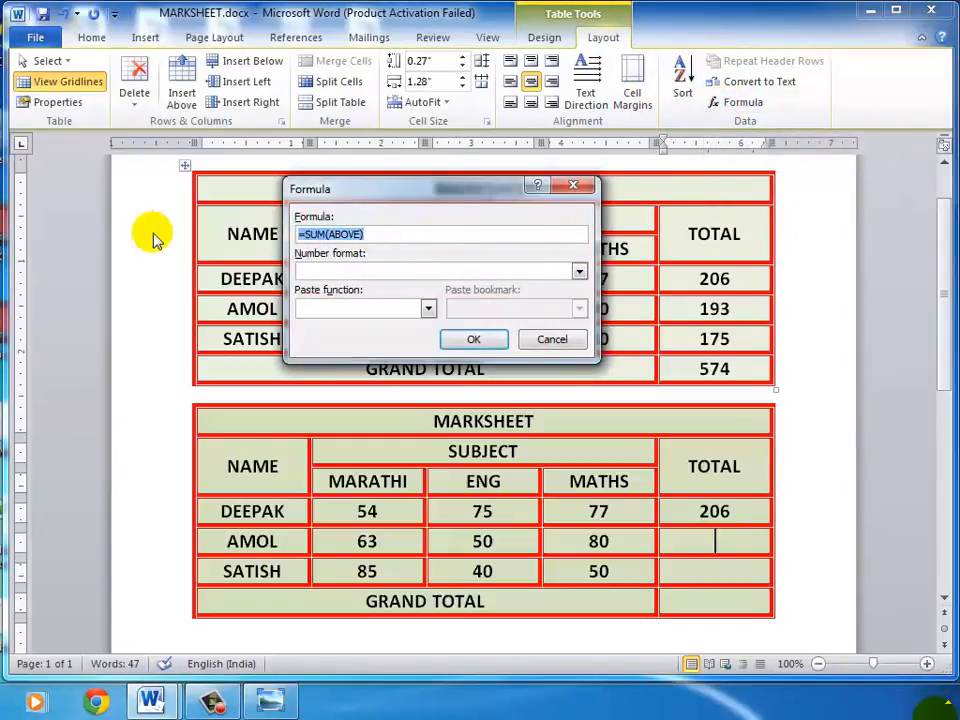
{"action": "type", "text": "=SUM(LEFT)"}
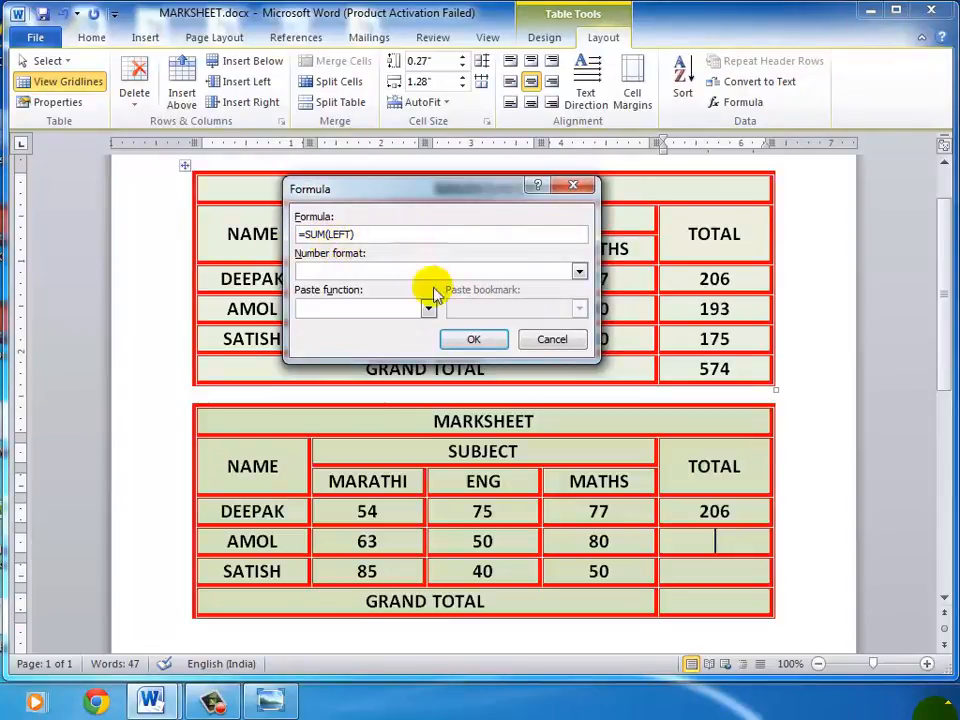
{"action": "left_click", "coordinate": [471, 341]}
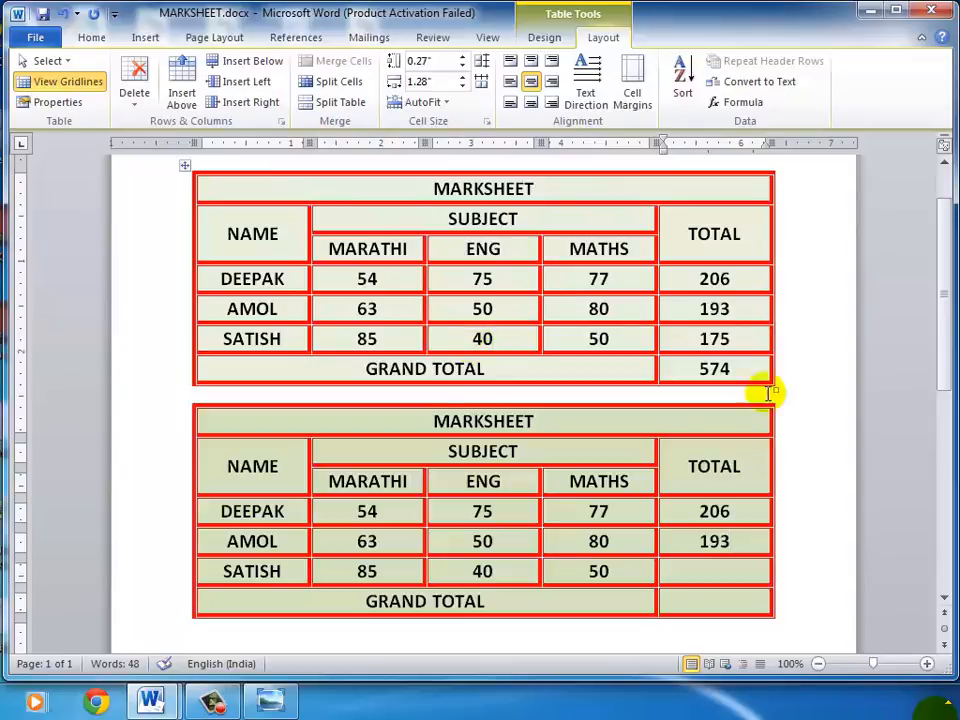
Fill the third student's TOTAL cell in the new table using the formula =SUM(LEFT).
{"action": "left_click", "coordinate": [703, 566]}
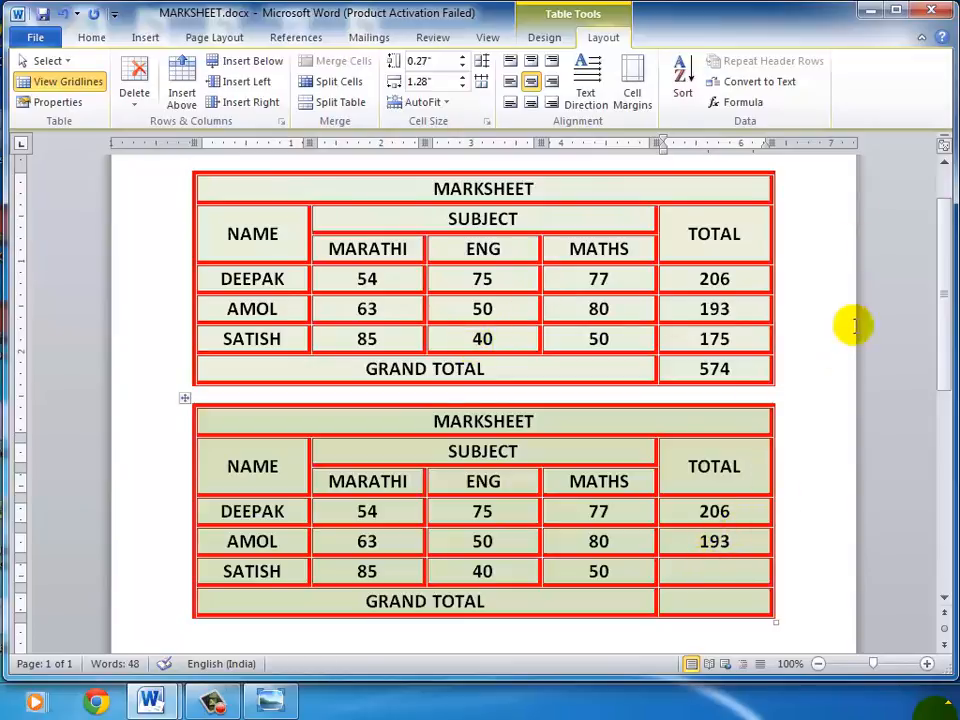
{"action": "left_click", "coordinate": [722, 104]}
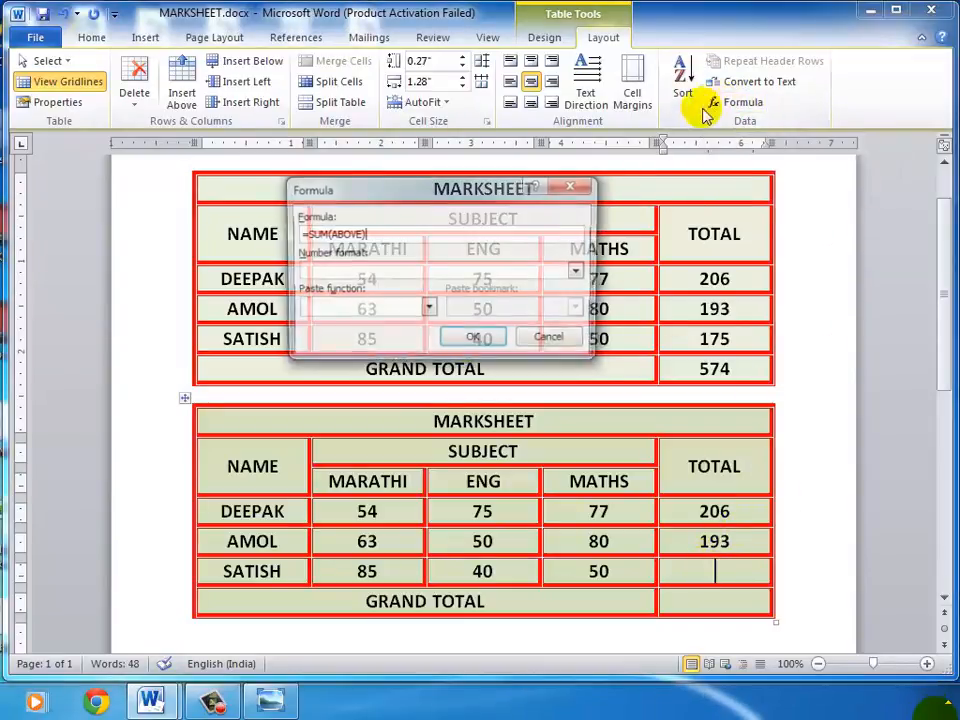
{"action": "left_click_drag", "start_coordinate": [413, 237], "coordinate": [171, 242]}
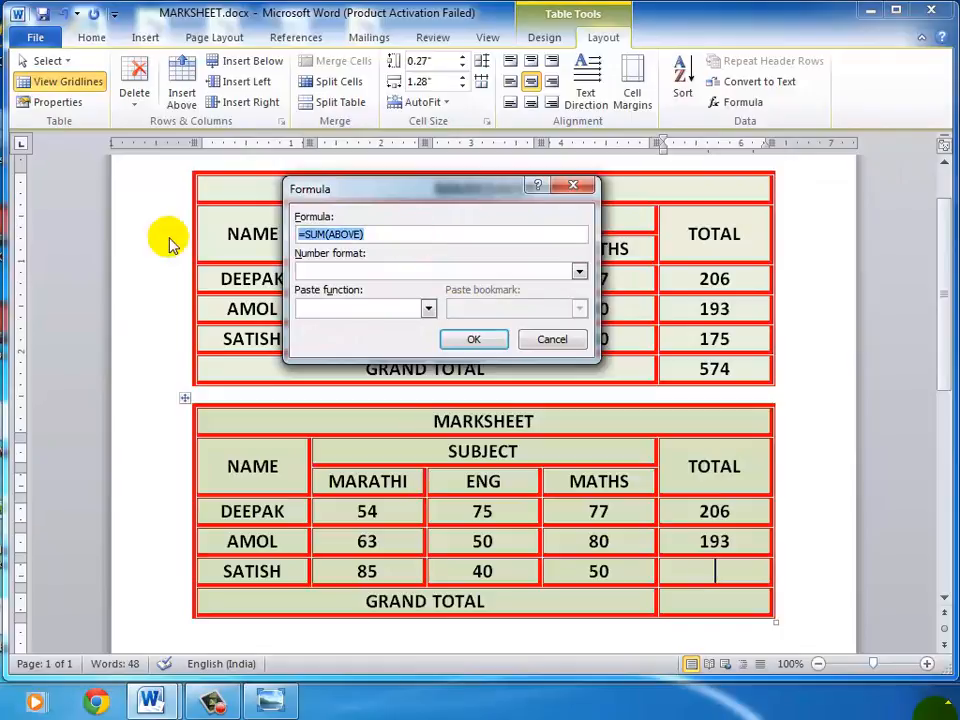
{"action": "type", "text": "=SUM(LEFT)"}
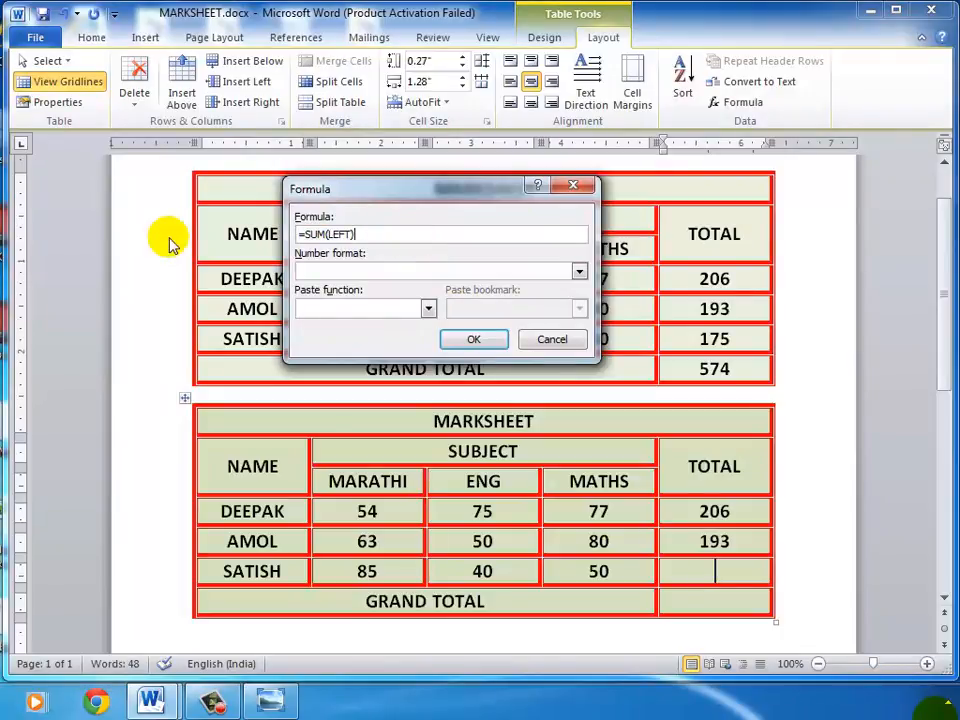
{"action": "left_click", "coordinate": [471, 340]}
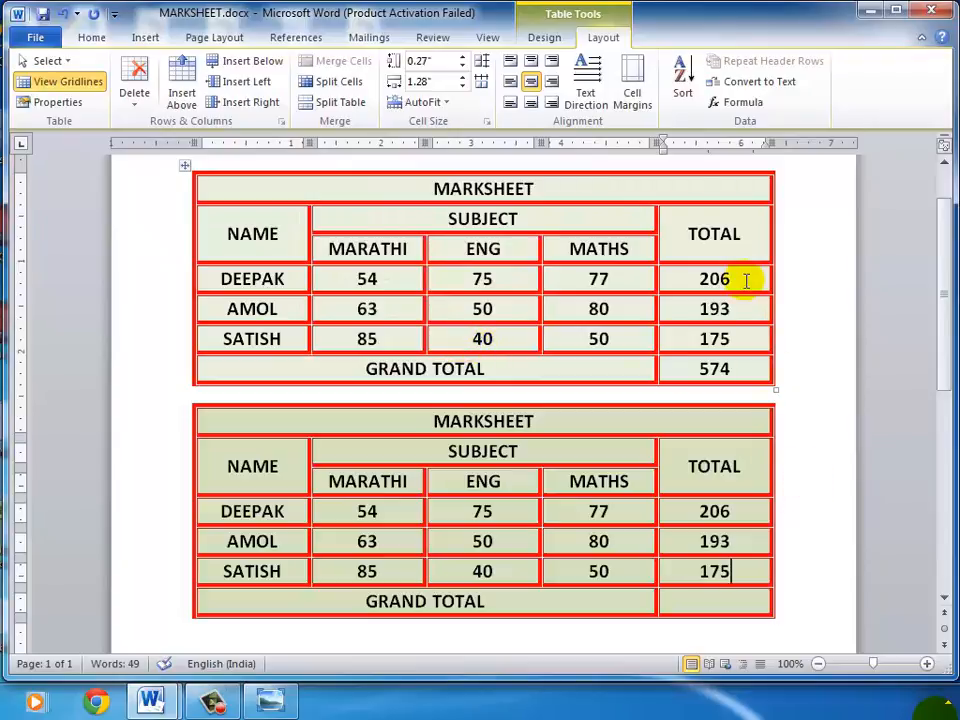
Add the three student totals in the new table's GRAND TOTAL row with the formula =SUM(ABOVE).
{"action": "left_click_drag", "start_coordinate": [735, 512], "coordinate": [714, 572]}
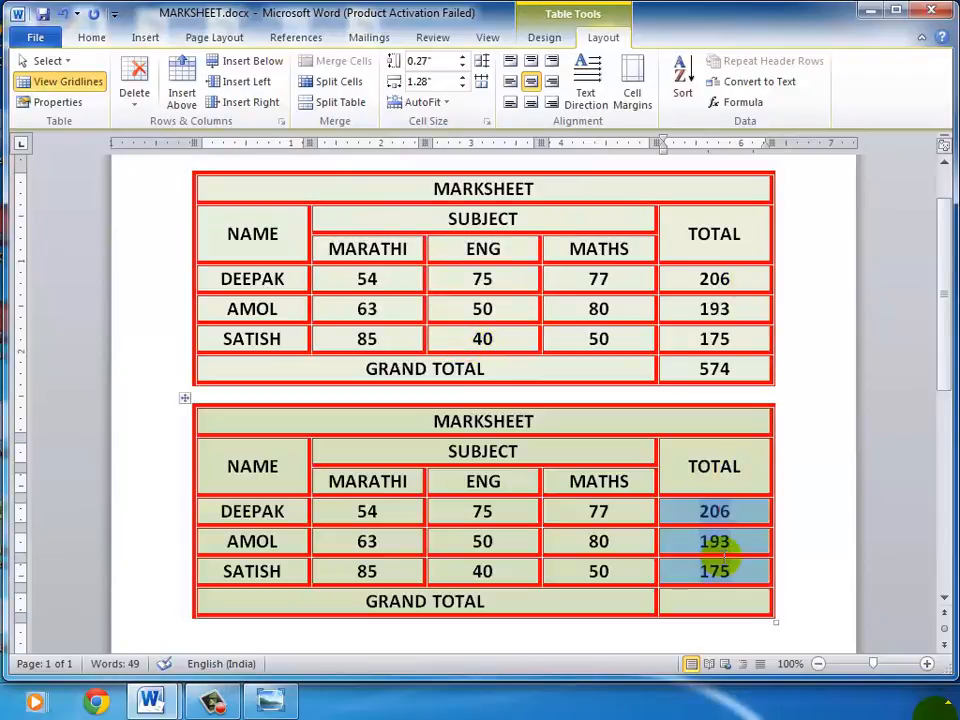
{"action": "left_click", "coordinate": [712, 597]}
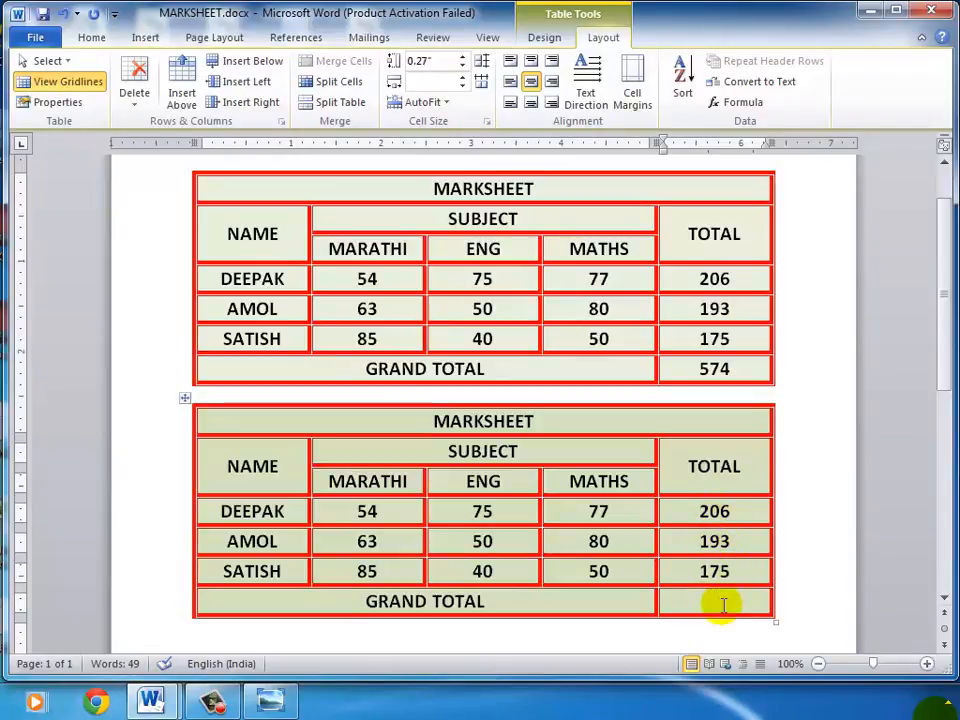
{"action": "left_click", "coordinate": [748, 106]}
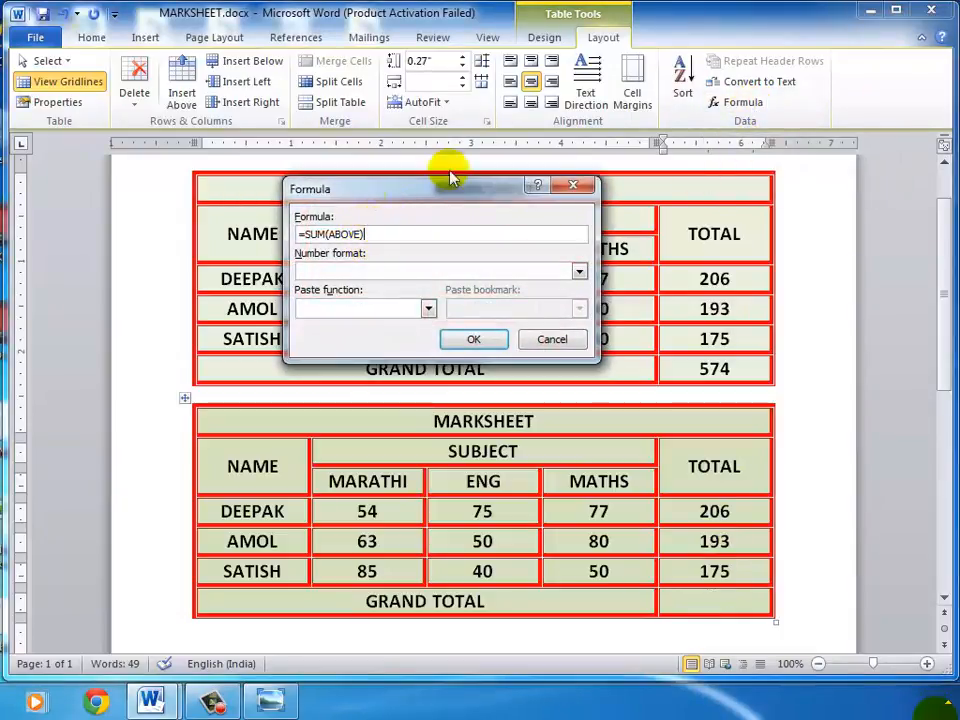
{"action": "left_click", "coordinate": [486, 343]}
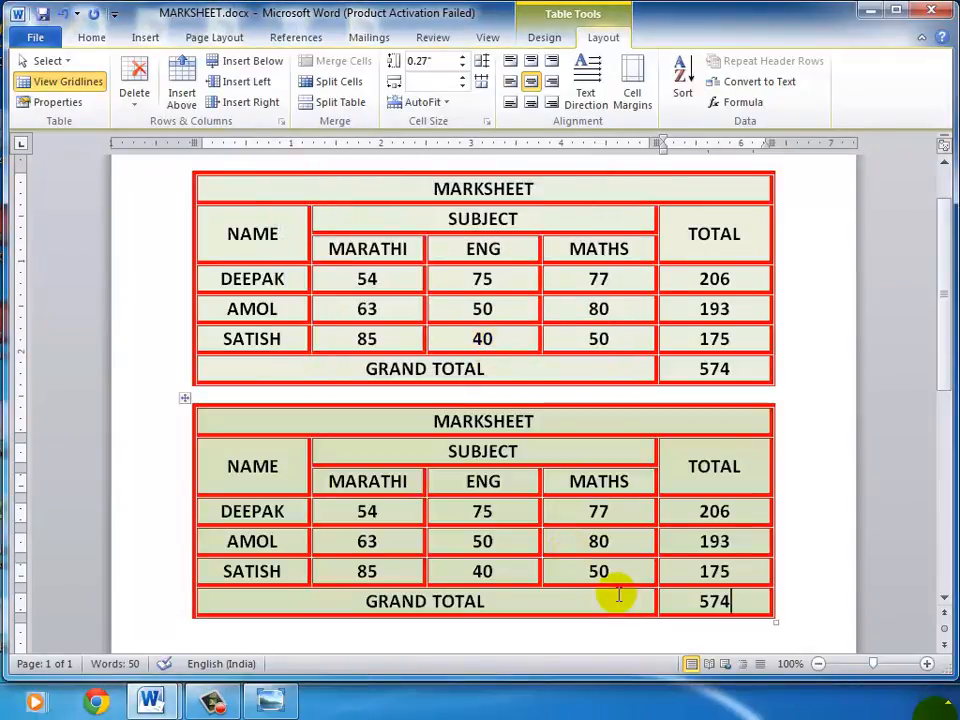
{"action": "scroll", "coordinate": [619, 595], "scroll_direction": "down", "scroll_amount": 1}
{"action": "scroll", "coordinate": [619, 545], "scroll_direction": "up", "scroll_amount": 1}
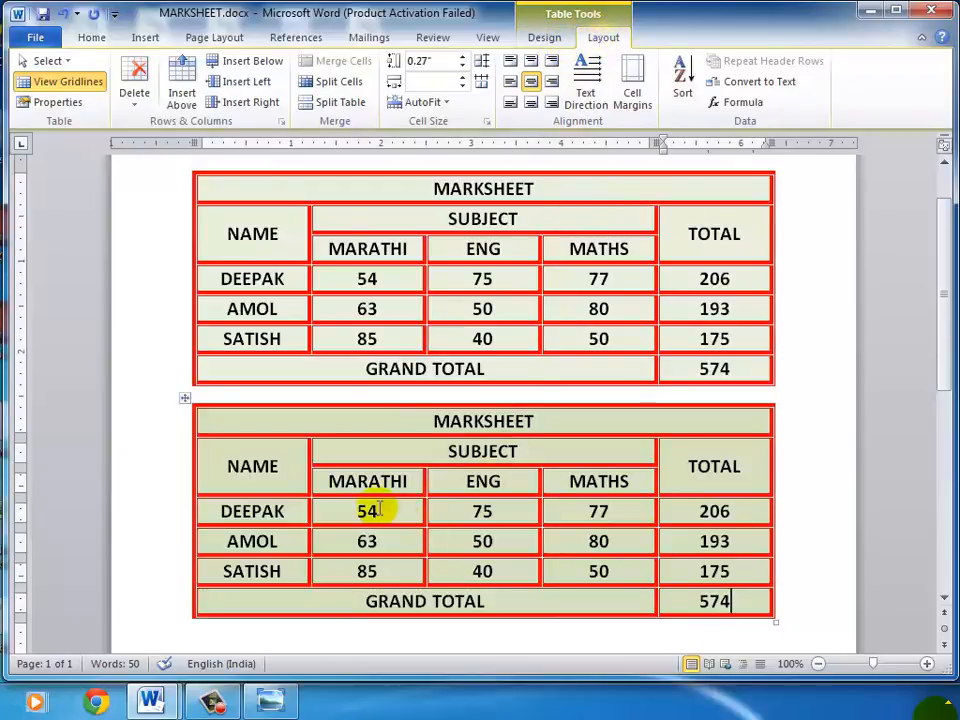
{"action": "left_click_drag", "start_coordinate": [392, 481], "coordinate": [574, 480]}
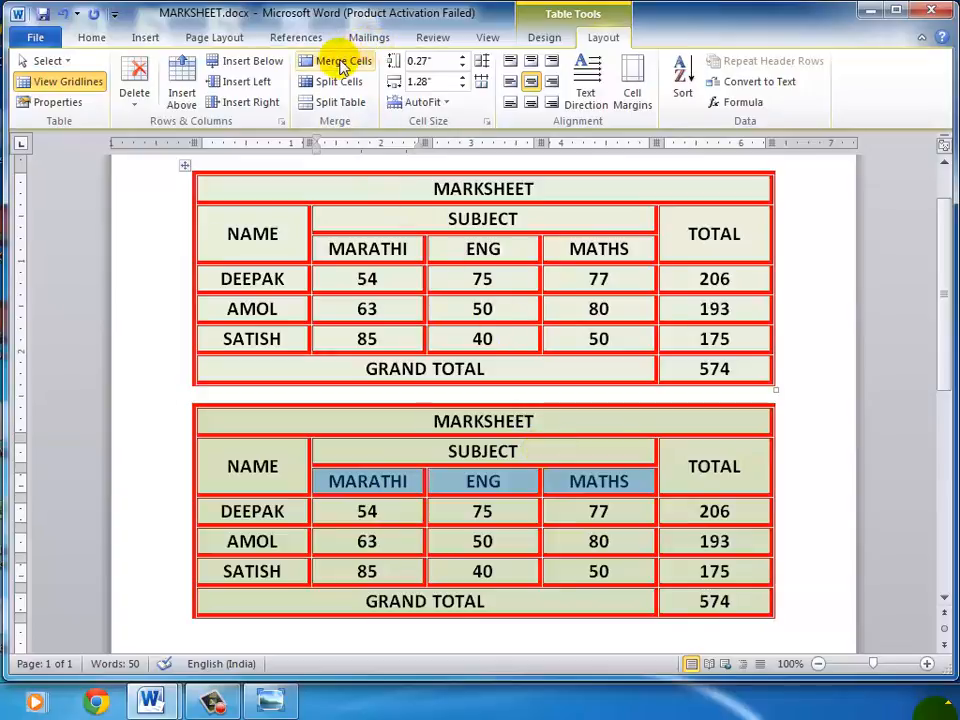
{"action": "left_click", "coordinate": [360, 452]}
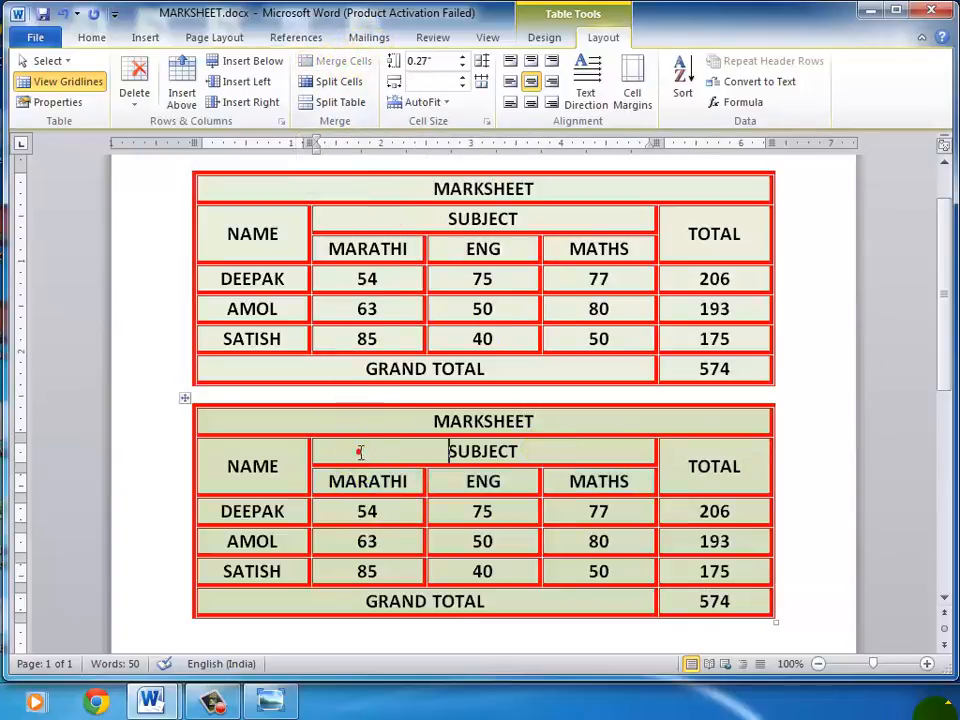
{"action": "left_click", "coordinate": [270, 700]}
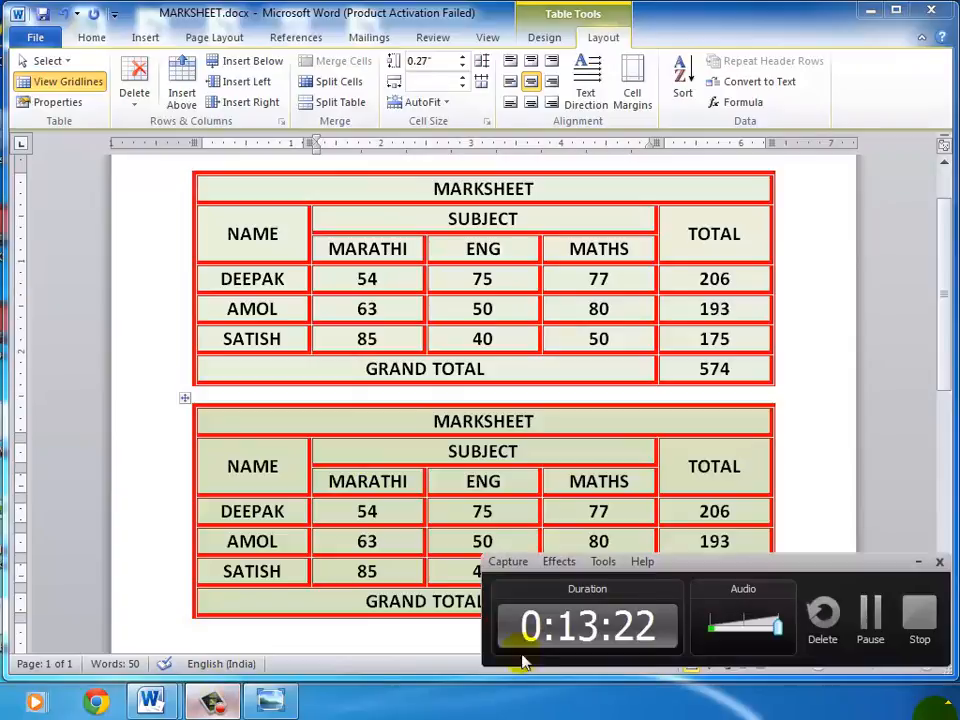
{"action": "left_click", "coordinate": [915, 566]}
{"action": "left_click", "coordinate": [536, 446]}
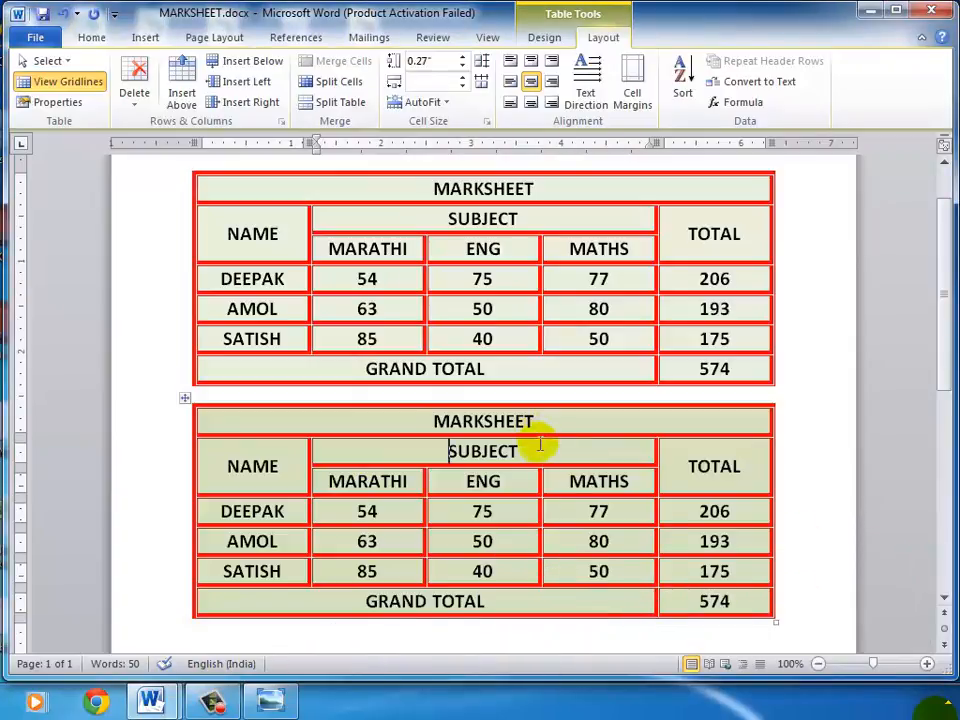
{"action": "left_click", "coordinate": [407, 230]}
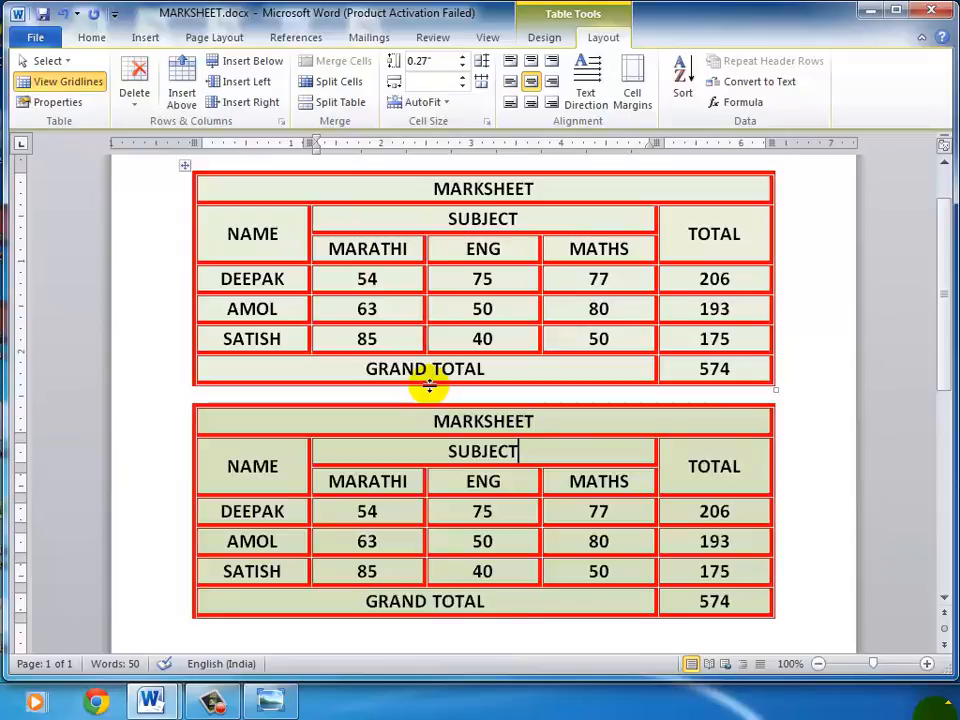
Delete the entire second marksheet table, keeping the original sample table above it.
{"action": "left_click", "coordinate": [585, 416]}
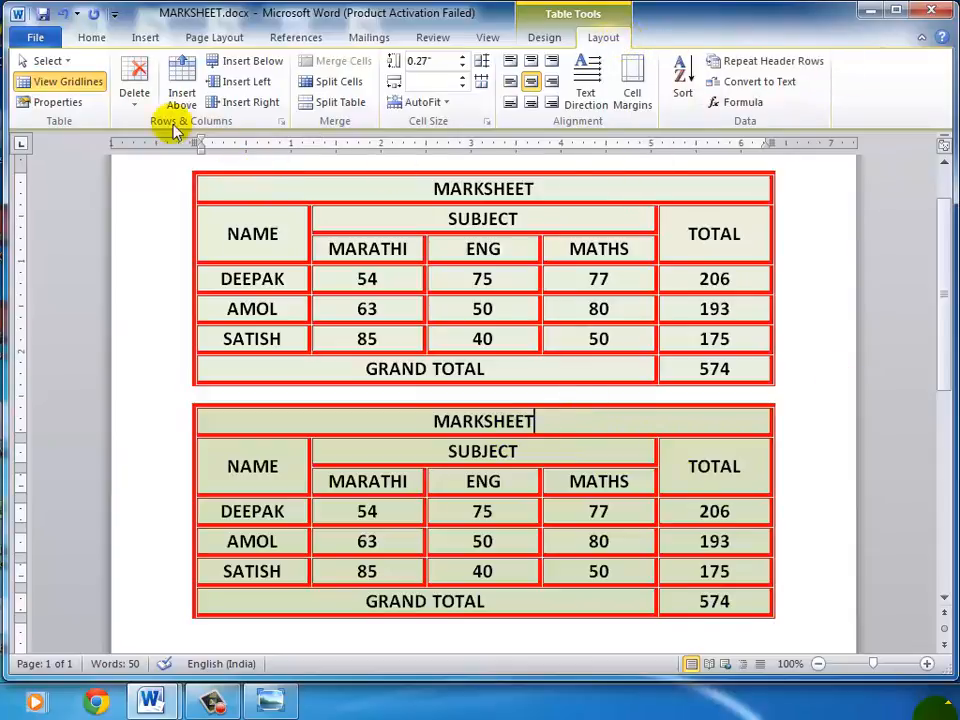
{"action": "left_click", "coordinate": [134, 105]}
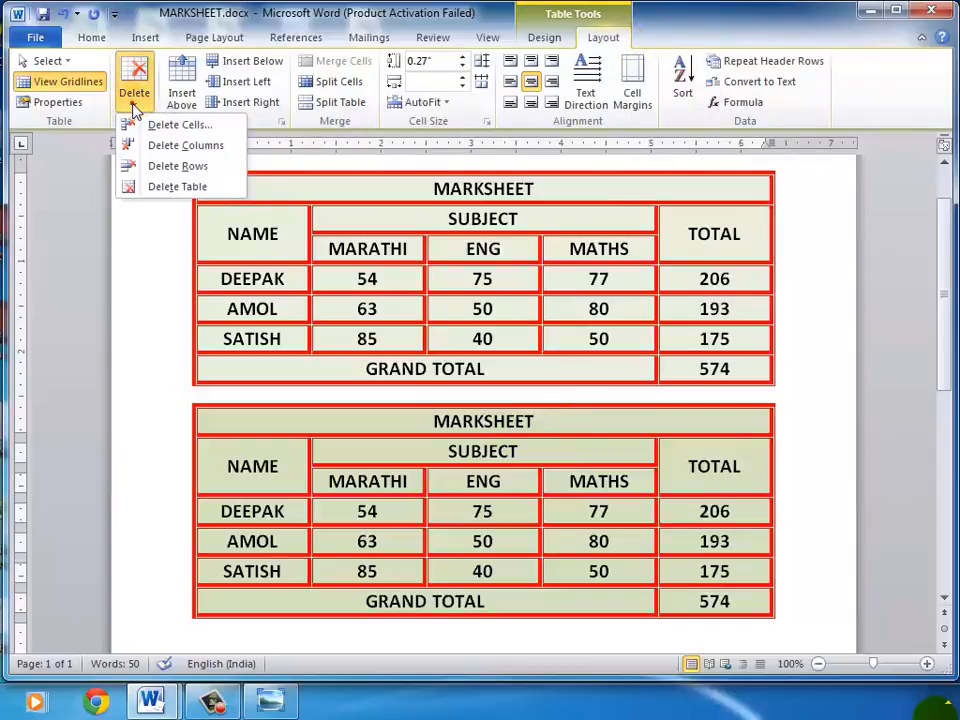
{"action": "left_click", "coordinate": [213, 190]}
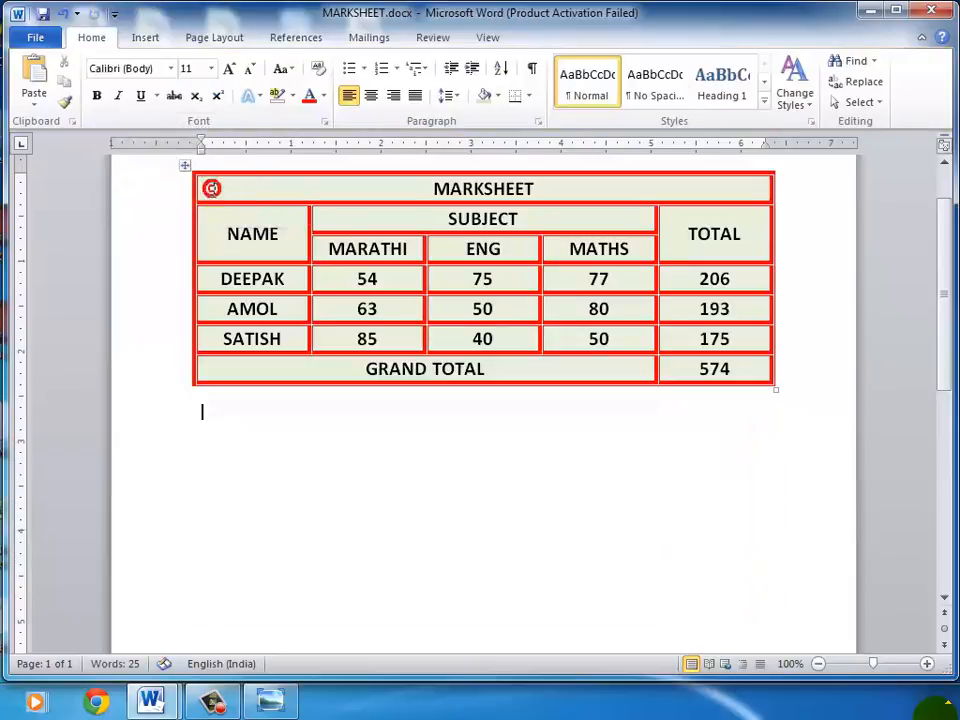
{"action": "left_click", "coordinate": [677, 230]}
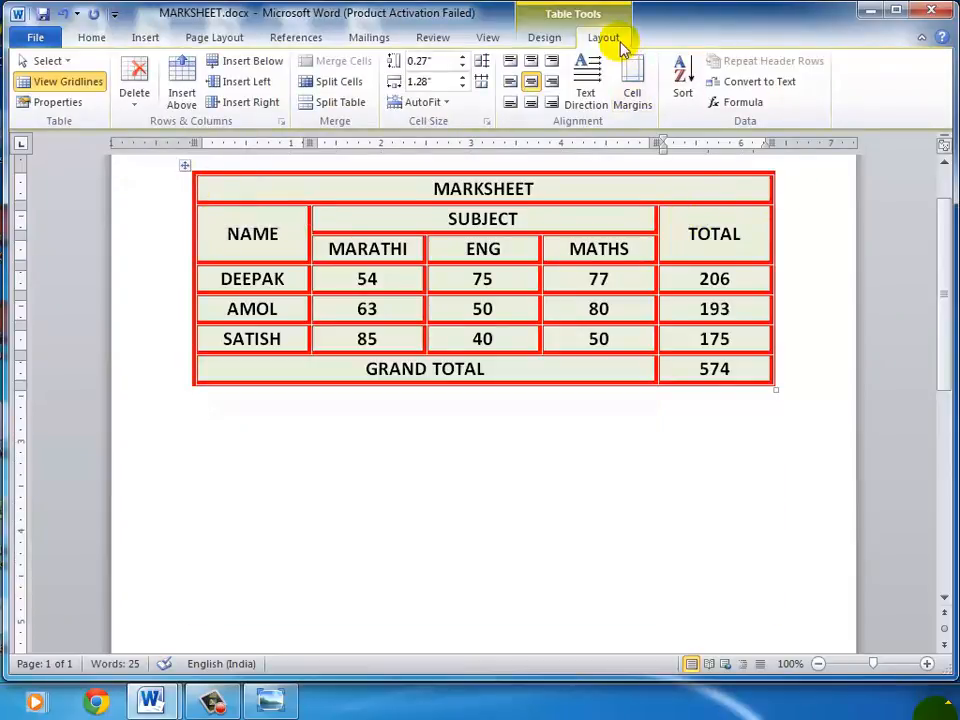
{"action": "left_click", "coordinate": [140, 108]}
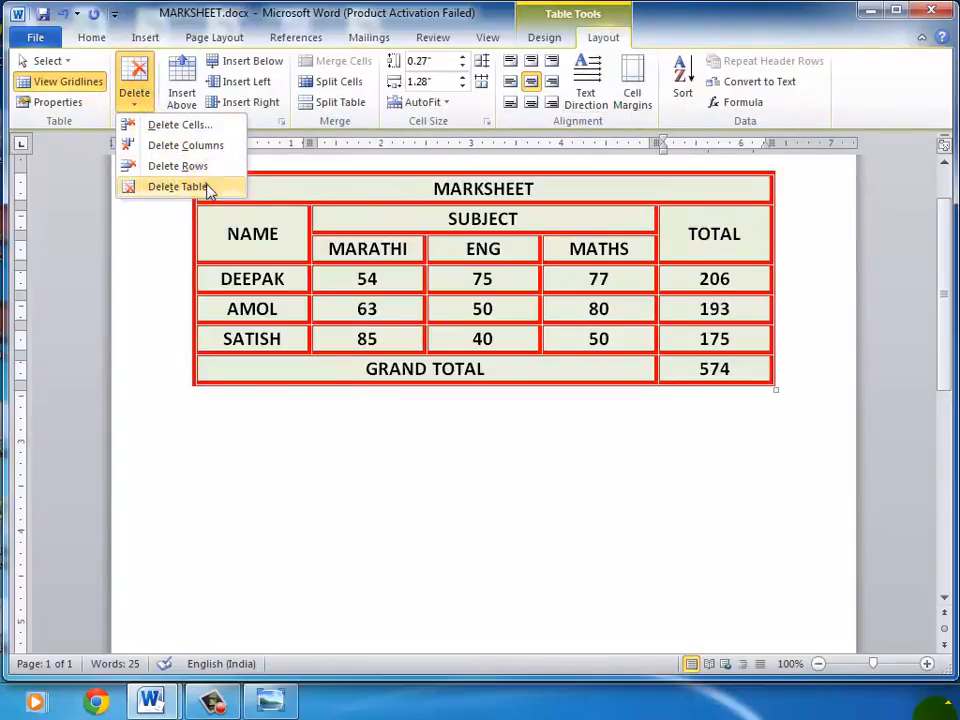
{"action": "left_click", "coordinate": [177, 187]}
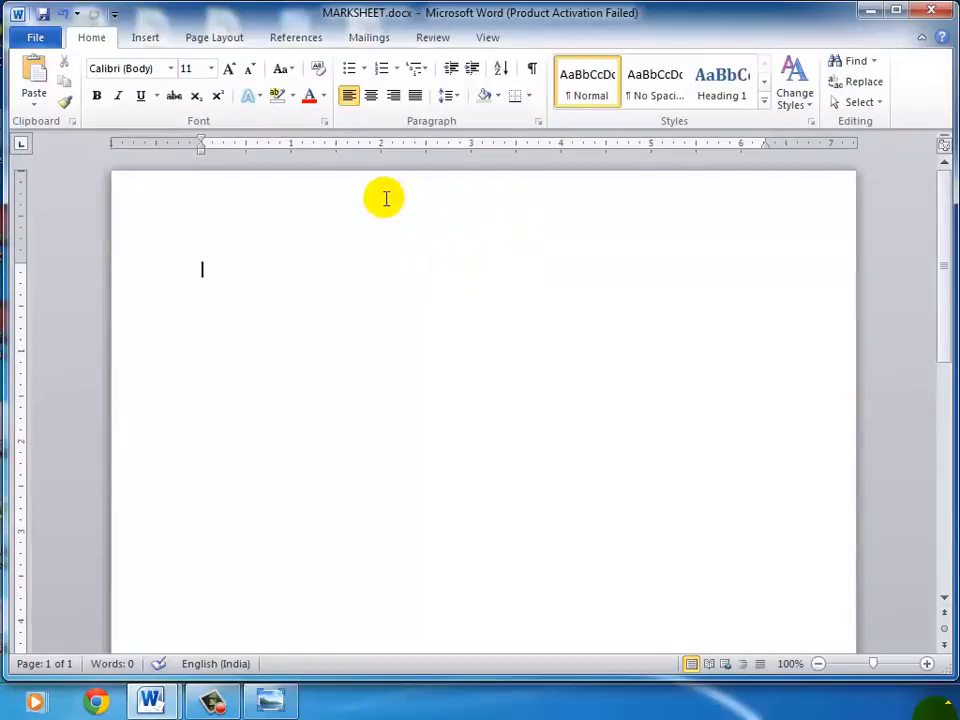
{"action": "key", "text": "ctrl+z"}
Delete the entire remaining marksheet table from the document.
{"action": "left_click", "coordinate": [535, 279]}
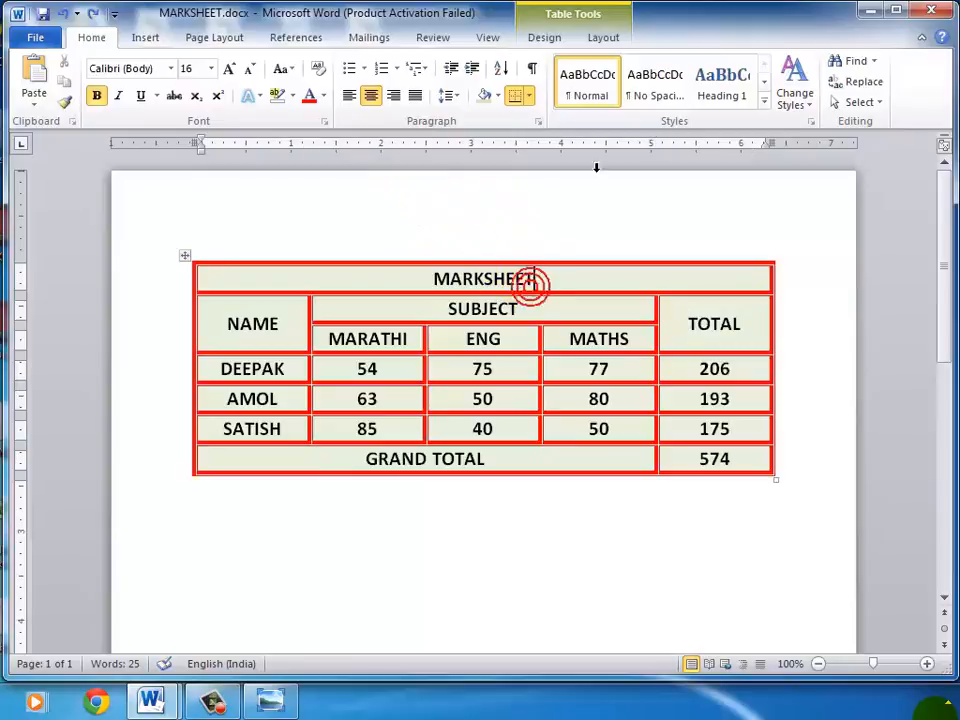
{"action": "left_click", "coordinate": [602, 38]}
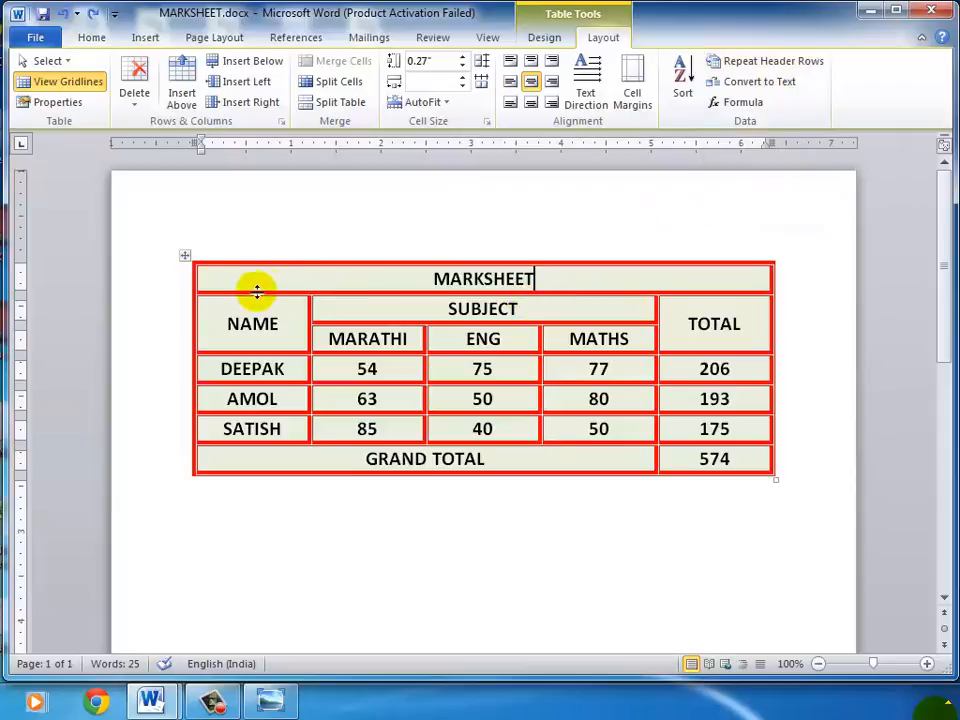
{"action": "left_click", "coordinate": [131, 96]}
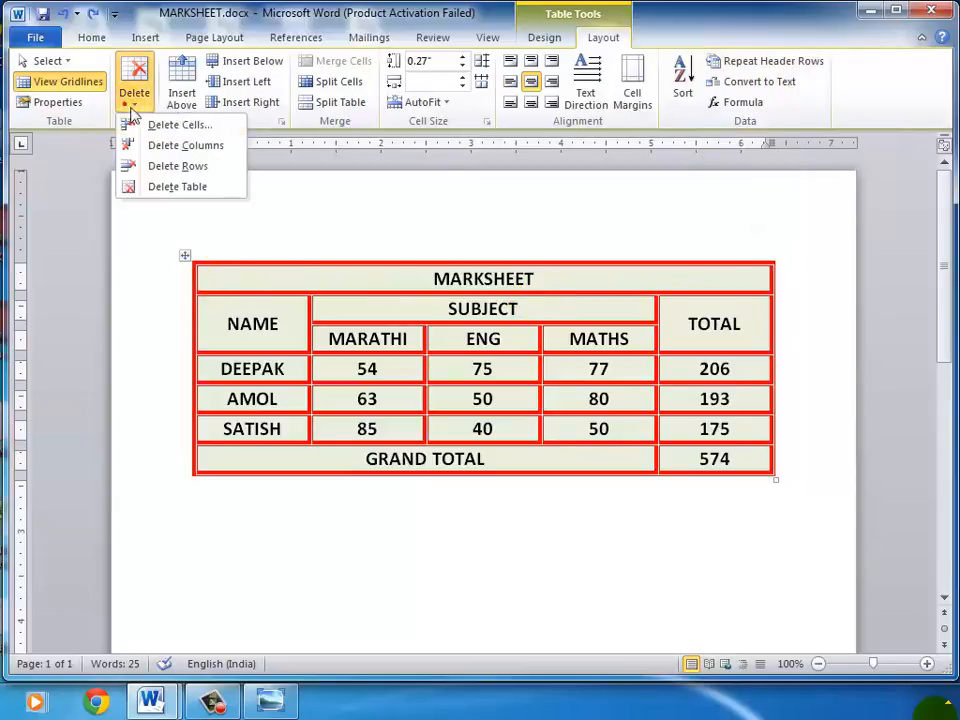
{"action": "left_click", "coordinate": [170, 186]}
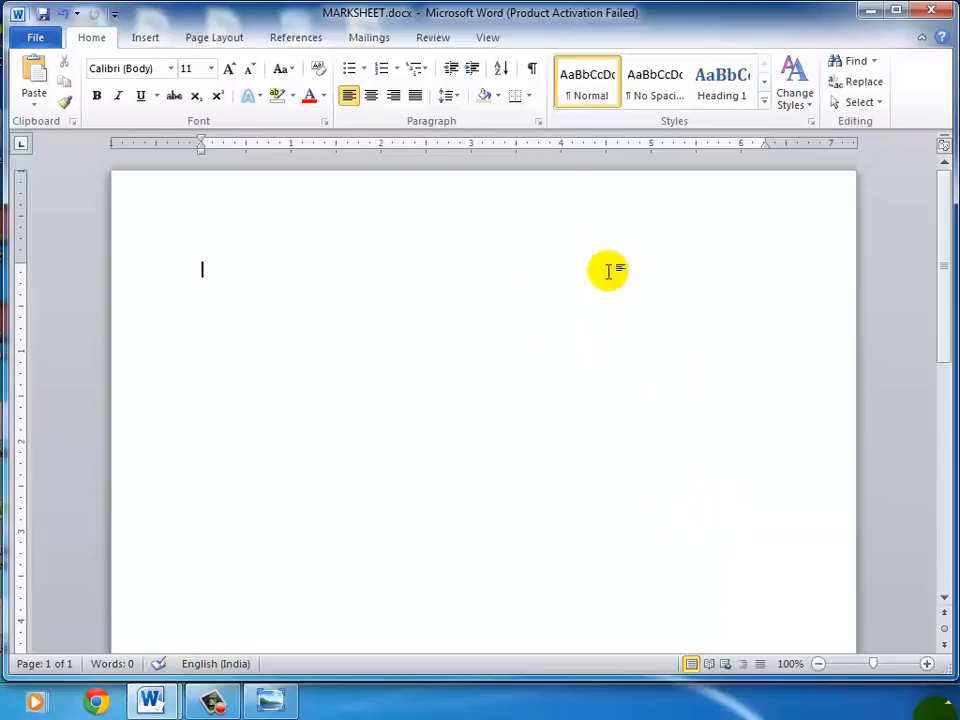
Insert a new table with 5 columns and 200 rows in the empty document.
{"action": "left_click", "coordinate": [148, 40]}
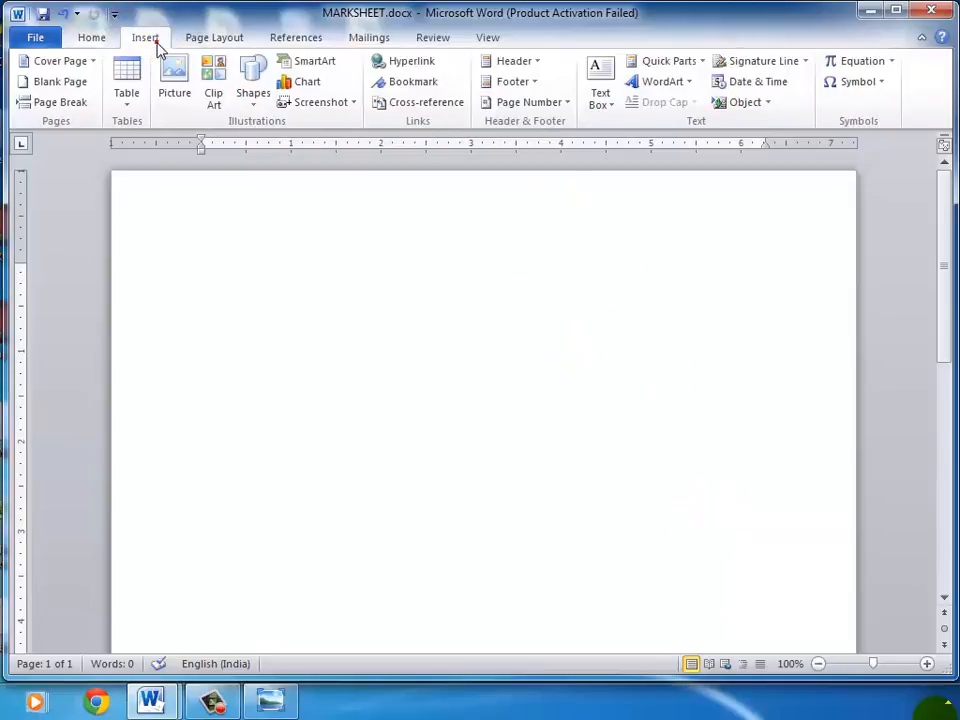
{"action": "left_click", "coordinate": [127, 100]}
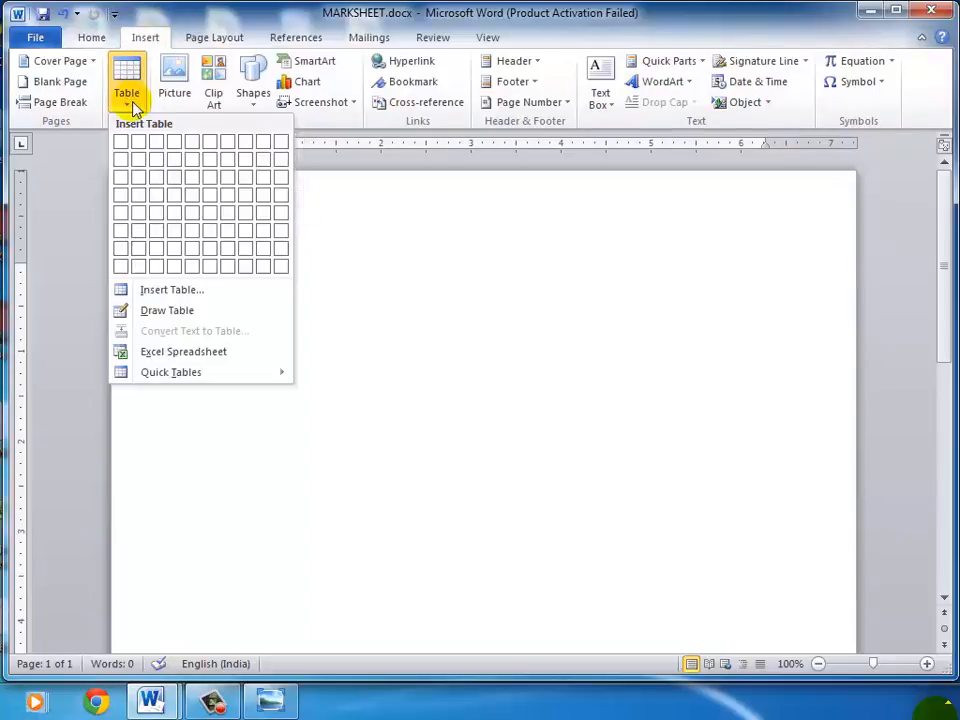
{"action": "left_click", "coordinate": [218, 299]}
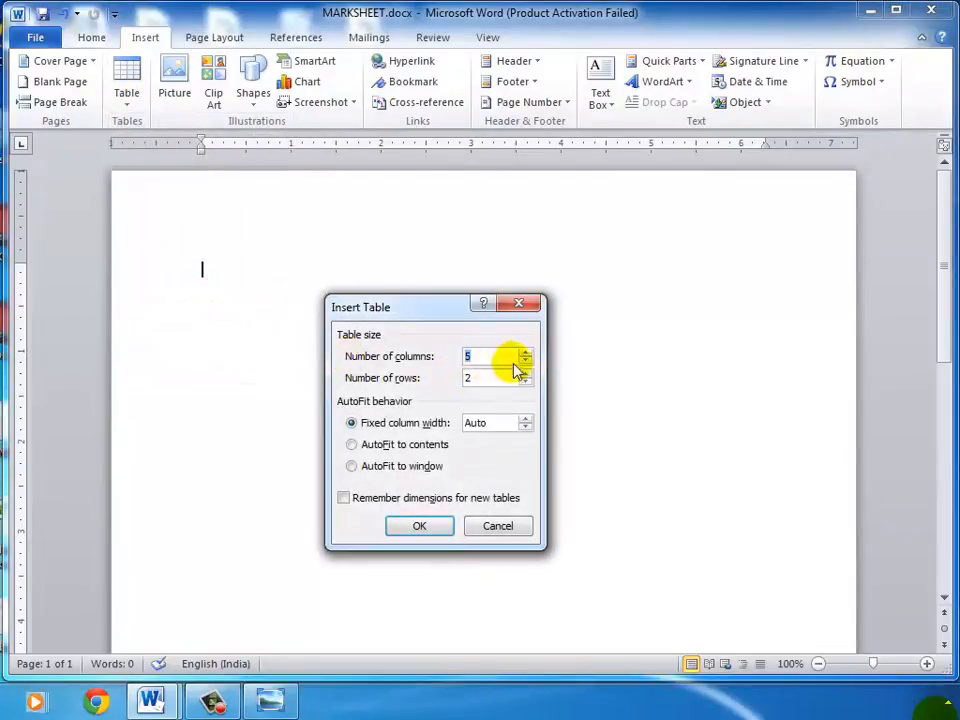
{"action": "key", "text": "Tab"}
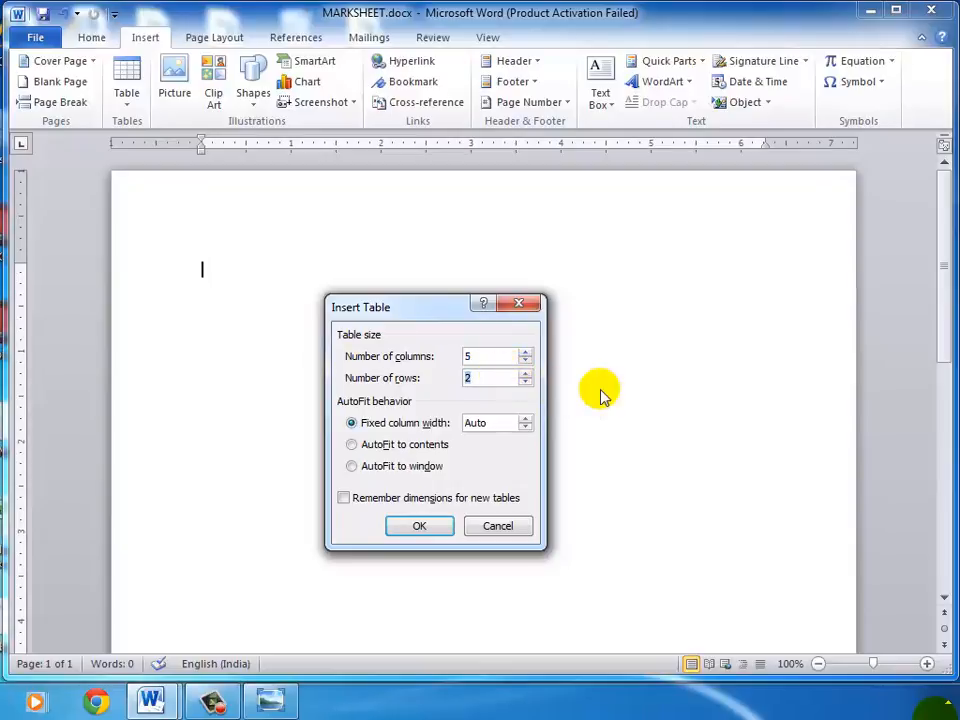
{"action": "type", "text": "2"}
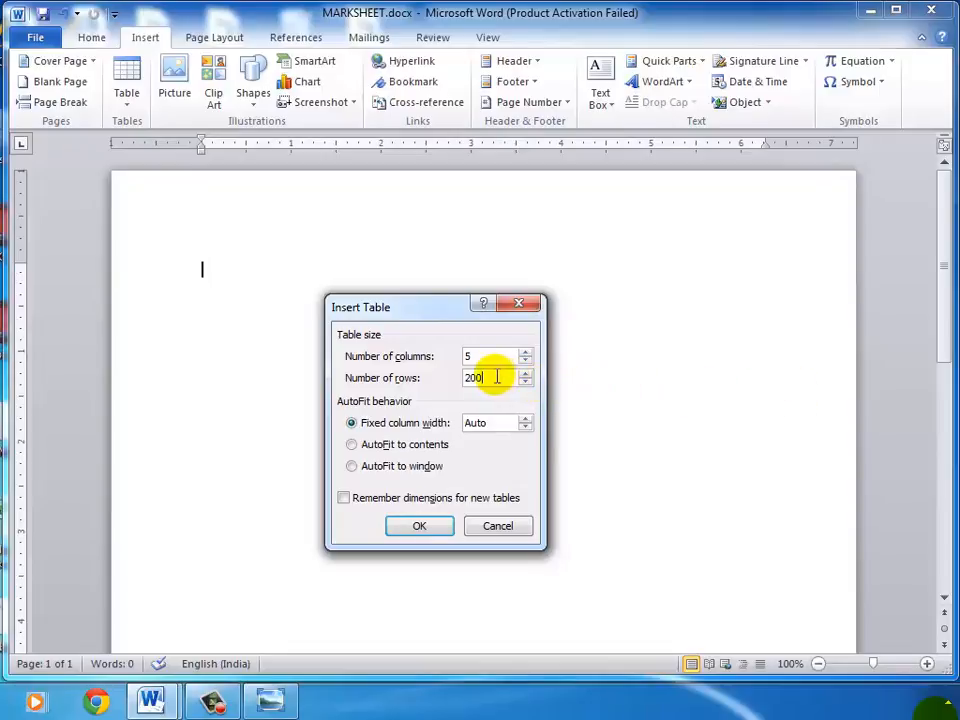
{"action": "left_click", "coordinate": [433, 533]}
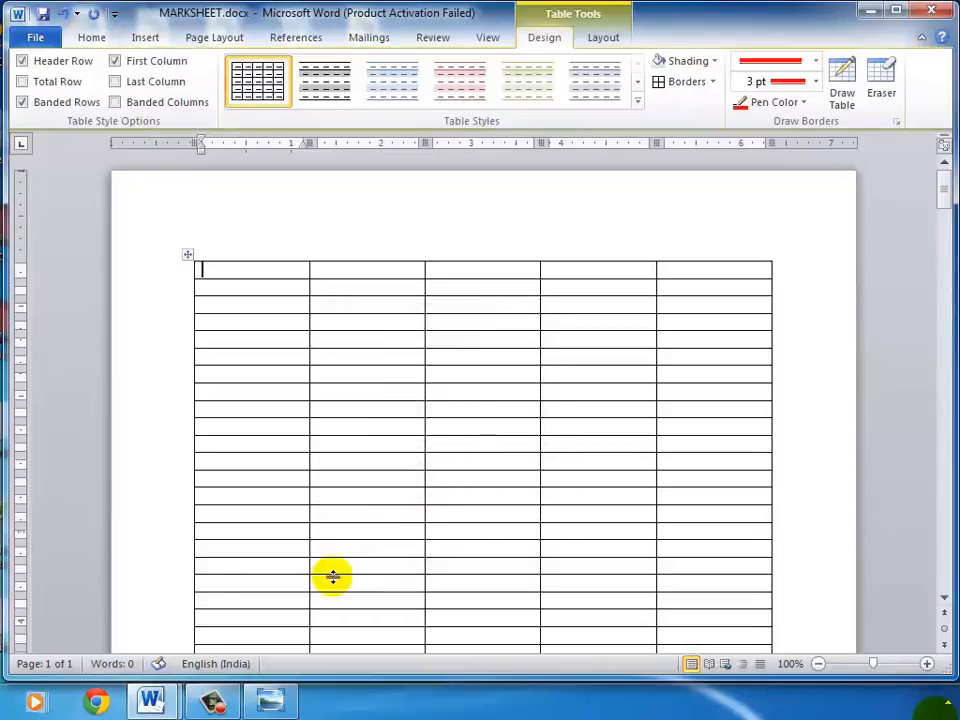
Examine how the new empty table continues across the following pages.
{"action": "left_click", "coordinate": [336, 412]}
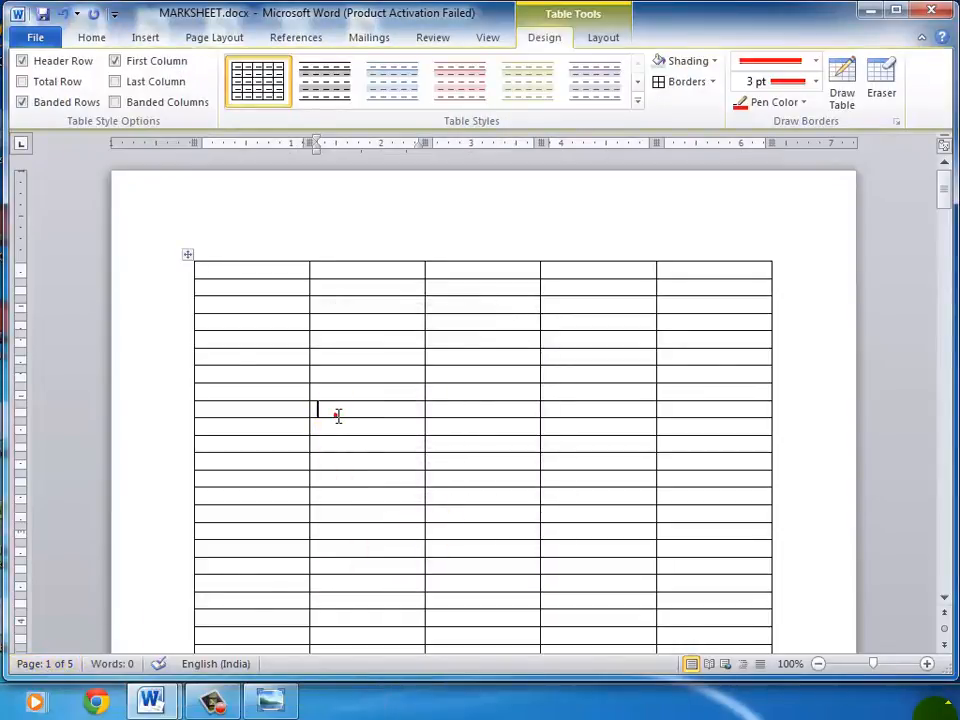
{"action": "scroll", "coordinate": [373, 373], "scroll_direction": "down", "scroll_amount": 5}
{"action": "scroll", "coordinate": [395, 358], "scroll_direction": "down", "scroll_amount": 5}
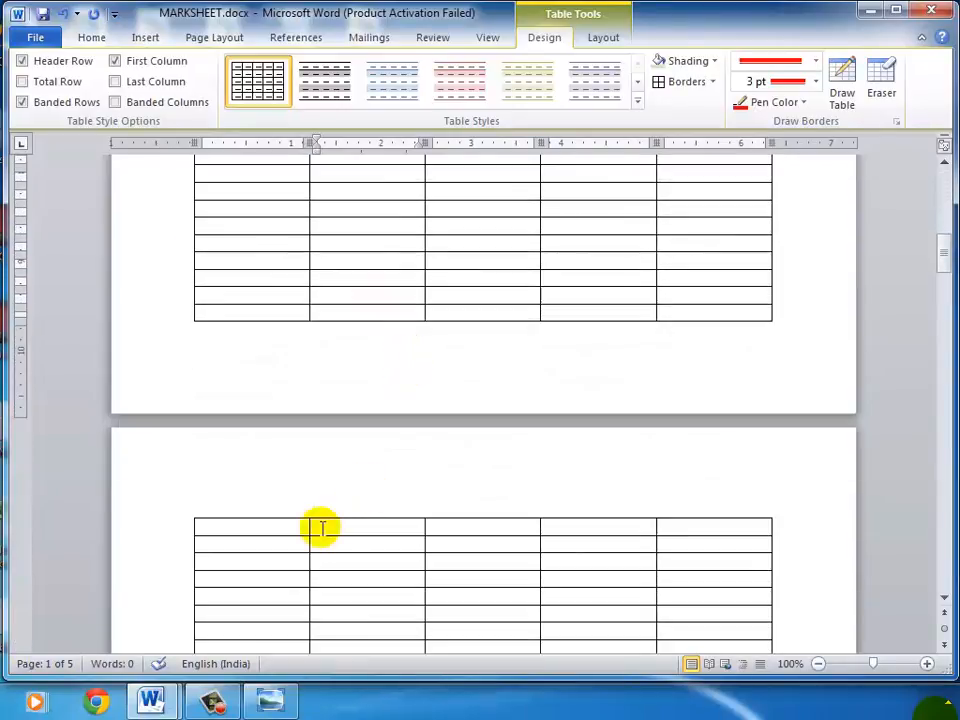
{"action": "scroll", "coordinate": [464, 520], "scroll_direction": "down", "scroll_amount": 15}
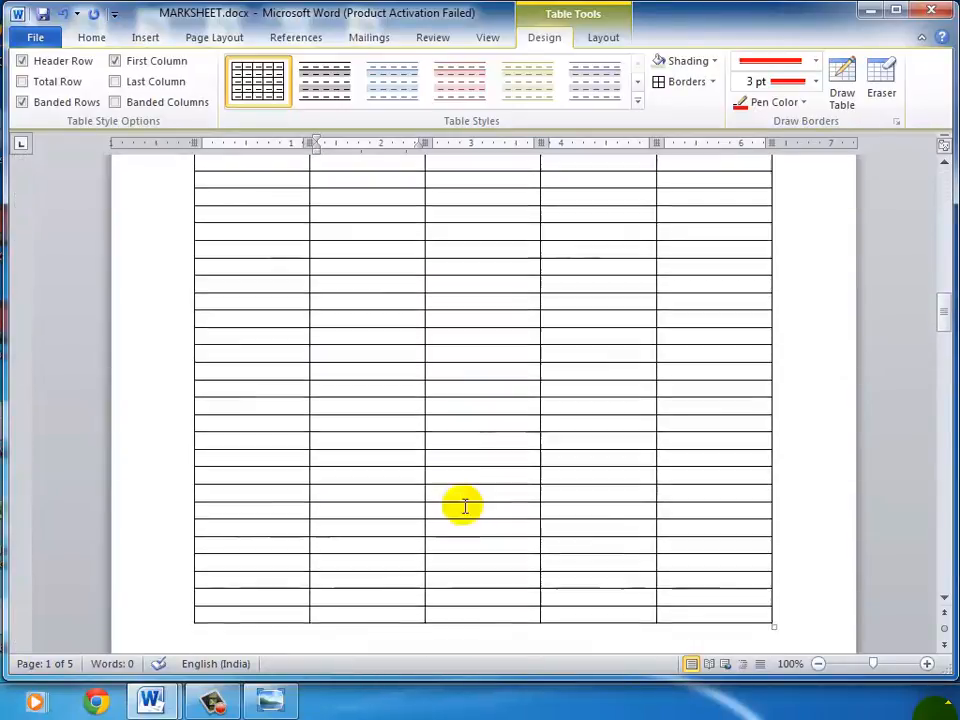
{"action": "scroll", "coordinate": [464, 511], "scroll_direction": "up", "scroll_amount": 15}
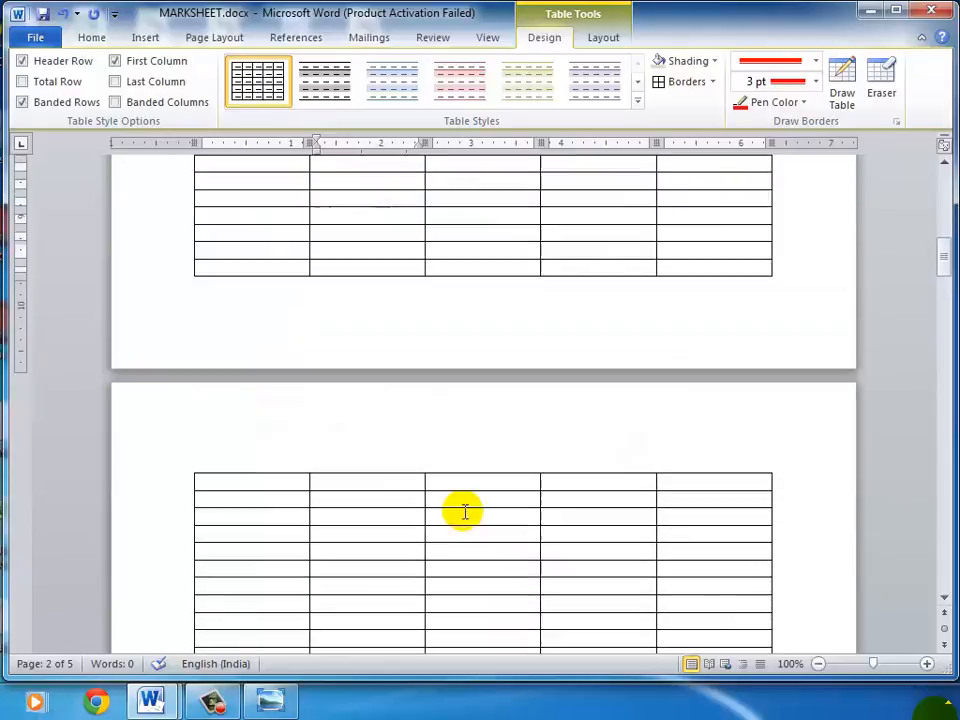
{"action": "scroll", "coordinate": [465, 511], "scroll_direction": "up", "scroll_amount": 10}
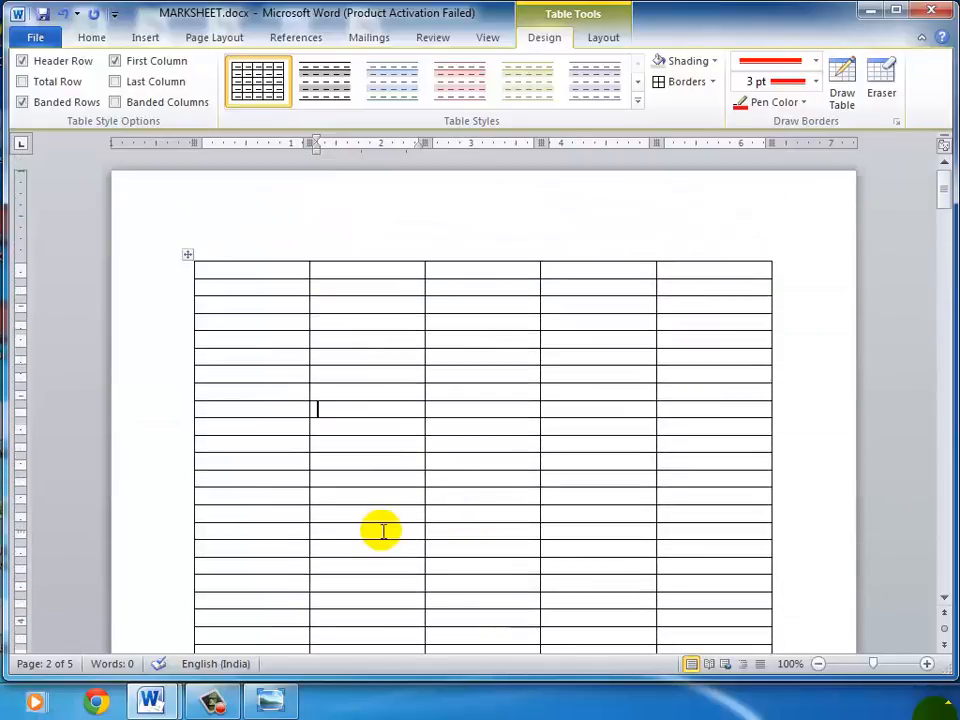
Fill the first table row with the headings NAME, MARATHI, ENG, MATHS and TOTAL.
{"action": "left_click", "coordinate": [279, 266]}
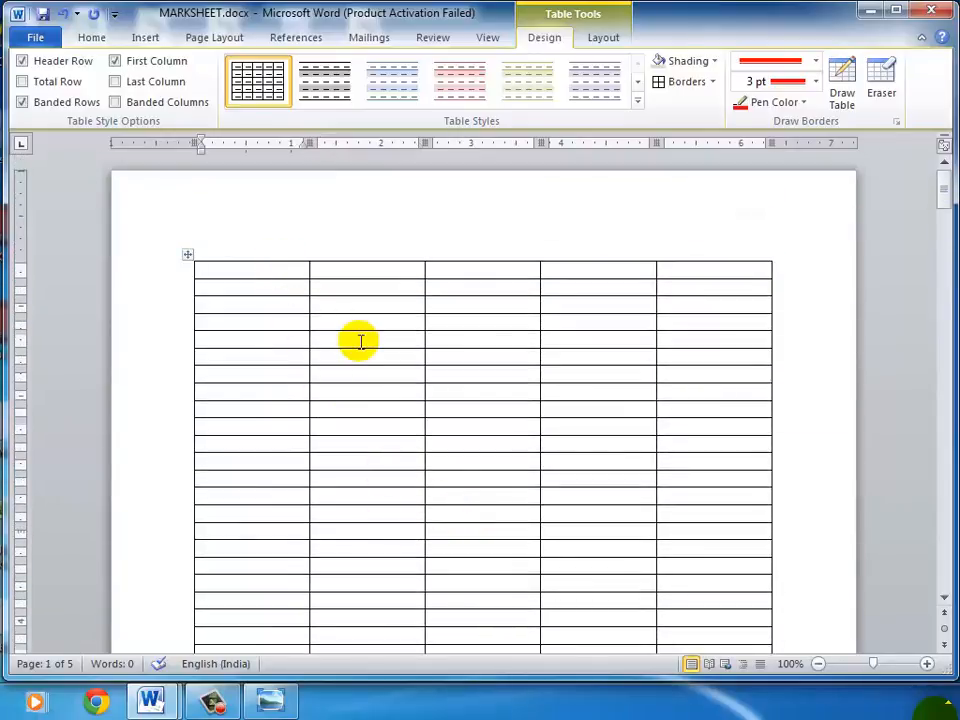
{"action": "type", "text": "NAME"}
{"action": "key", "text": "Tab"}
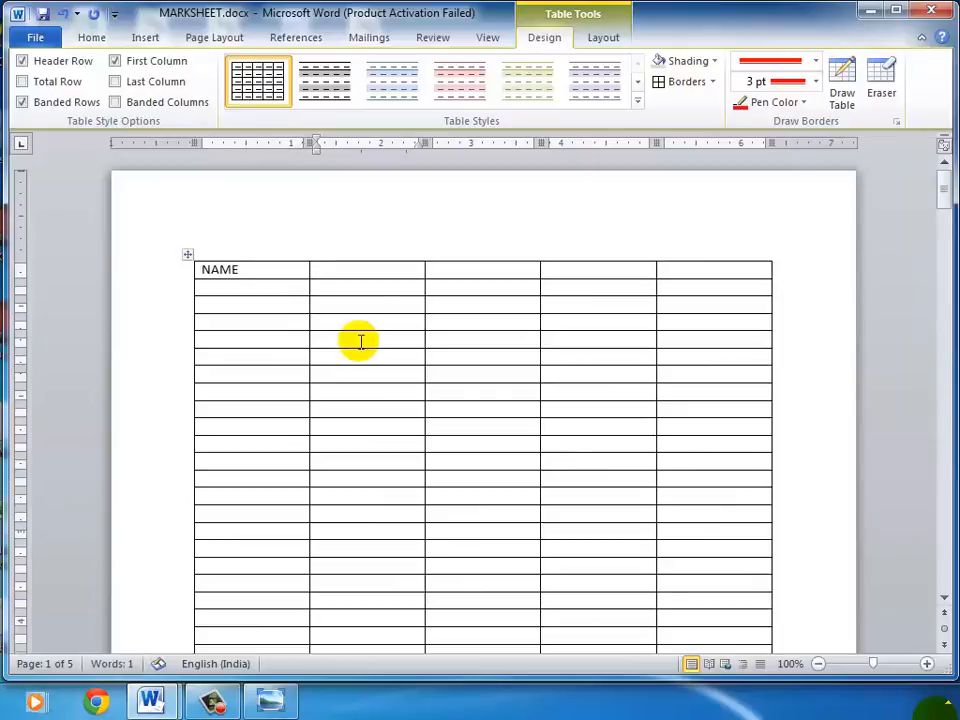
{"action": "type", "text": "MARATHI"}
{"action": "key", "text": "Tab"}
{"action": "type", "text": "E"}
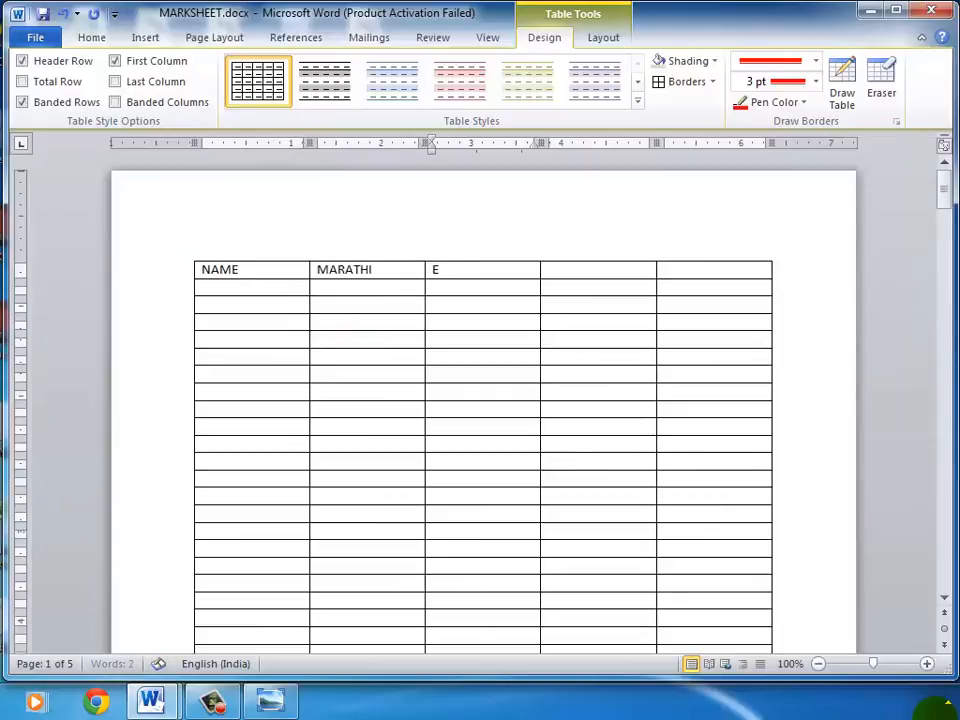
{"action": "type", "text": "NG"}
{"action": "key", "text": "Tab"}
{"action": "type", "text": "M"}
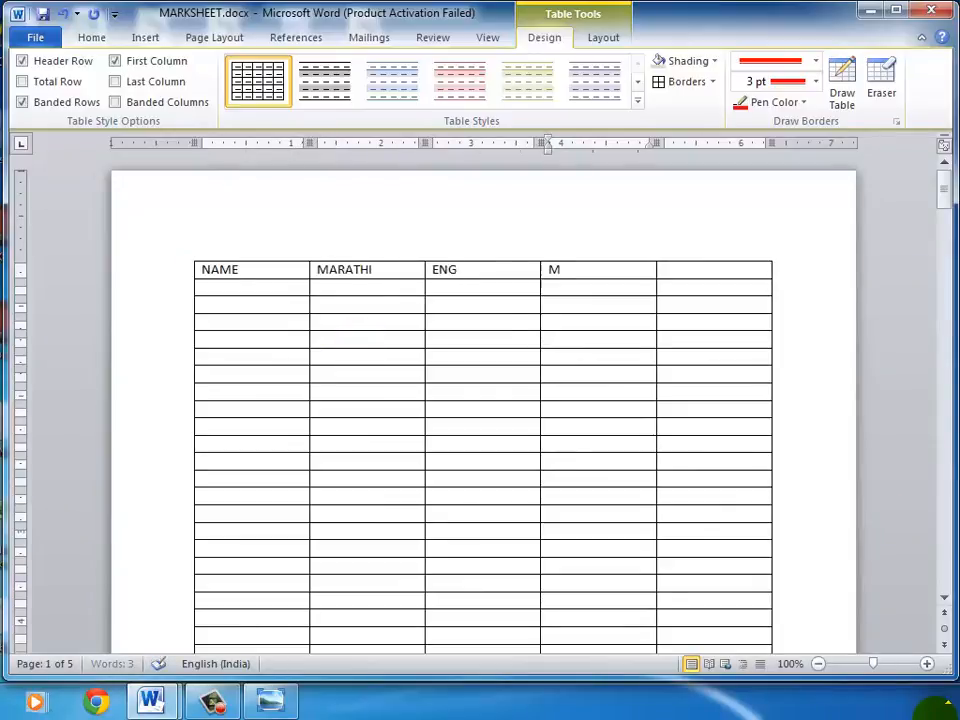
{"action": "type", "text": "ATHS"}
{"action": "key", "text": "Tab"}
{"action": "type", "text": "TOTAL"}
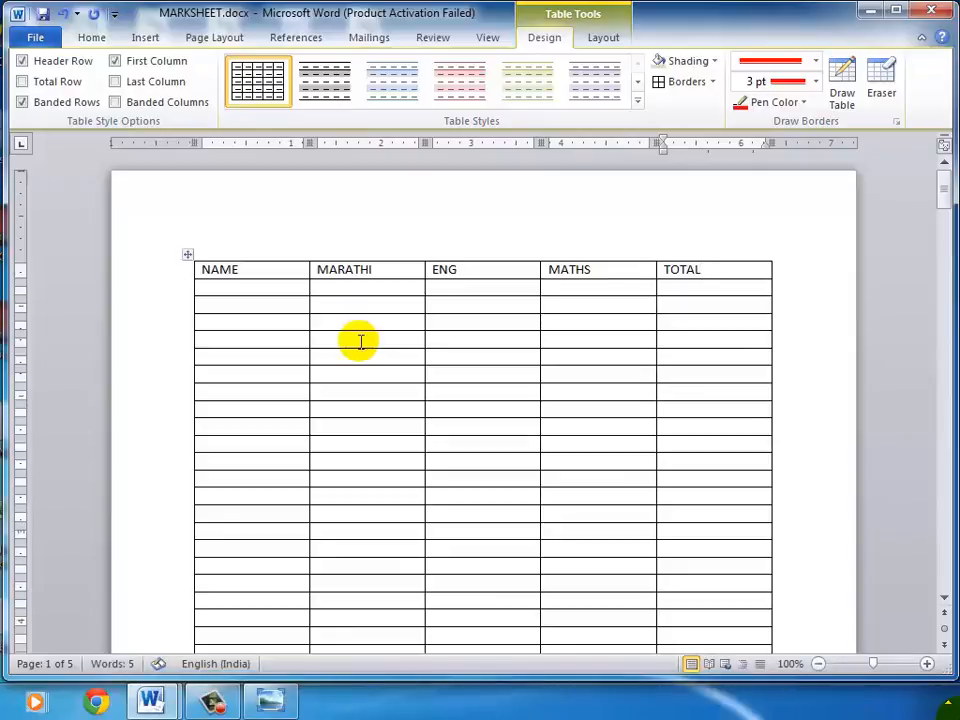
Format the table's heading row as bold, 12 pt, red text.
{"action": "scroll", "coordinate": [364, 345], "scroll_direction": "down", "scroll_amount": 15}
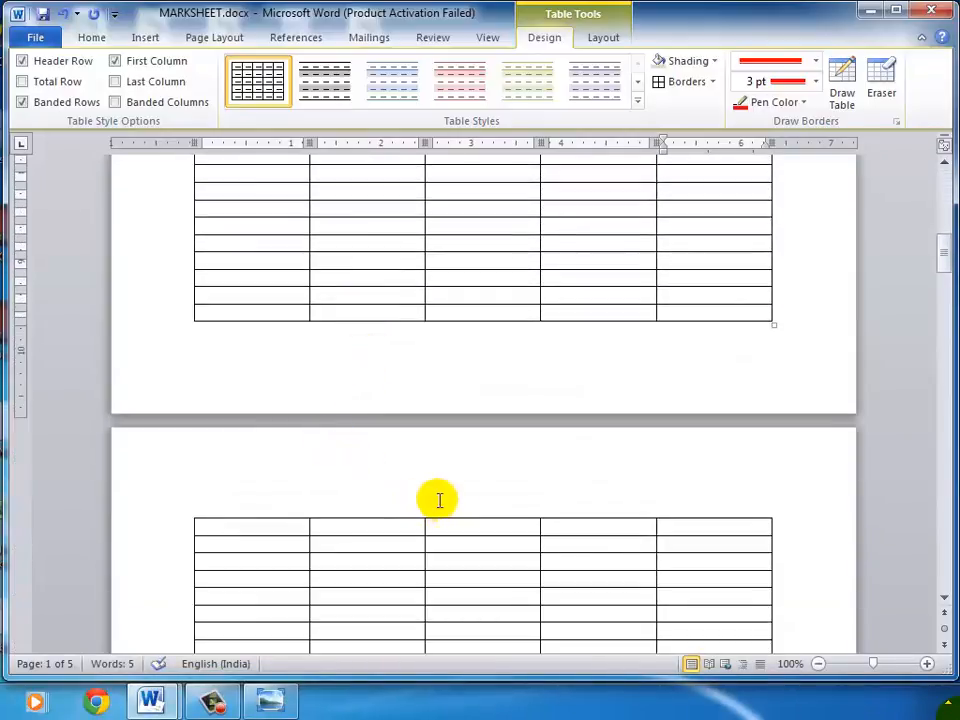
{"action": "scroll", "coordinate": [416, 395], "scroll_direction": "up", "scroll_amount": 15}
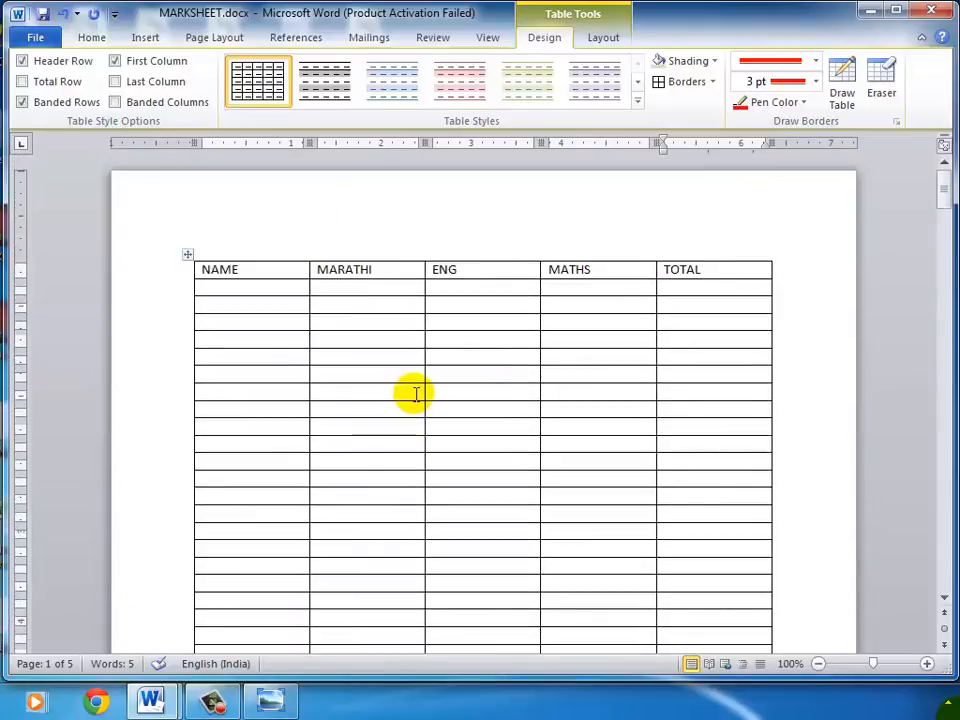
{"action": "left_click_drag", "start_coordinate": [202, 270], "coordinate": [690, 272]}
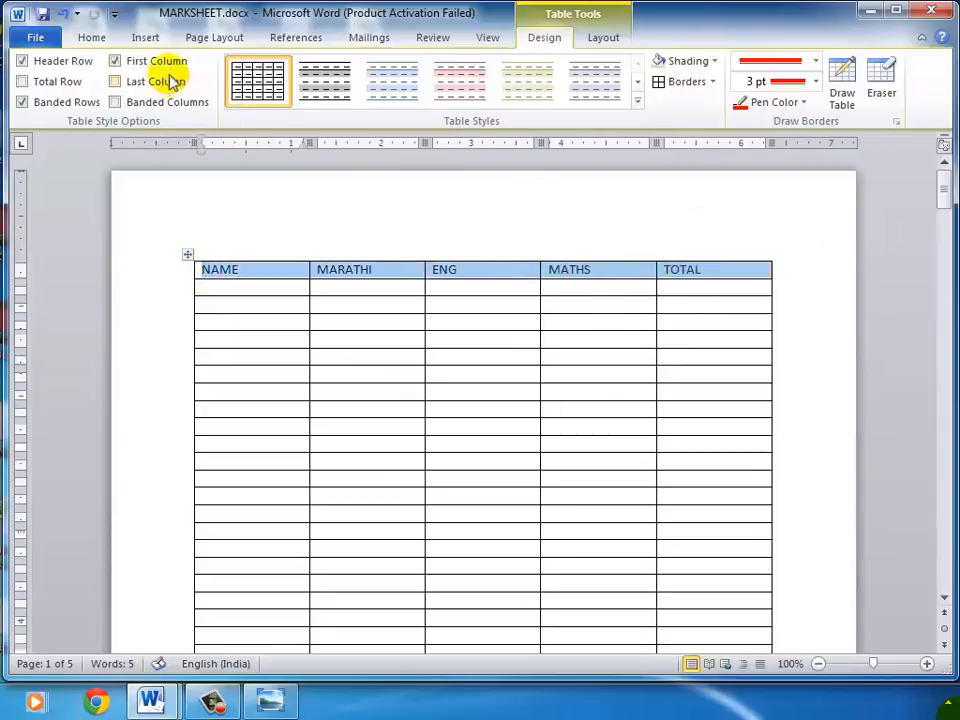
{"action": "left_click", "coordinate": [85, 37]}
{"action": "left_click", "coordinate": [101, 95]}
{"action": "left_click", "coordinate": [225, 70]}
{"action": "left_click", "coordinate": [310, 95]}
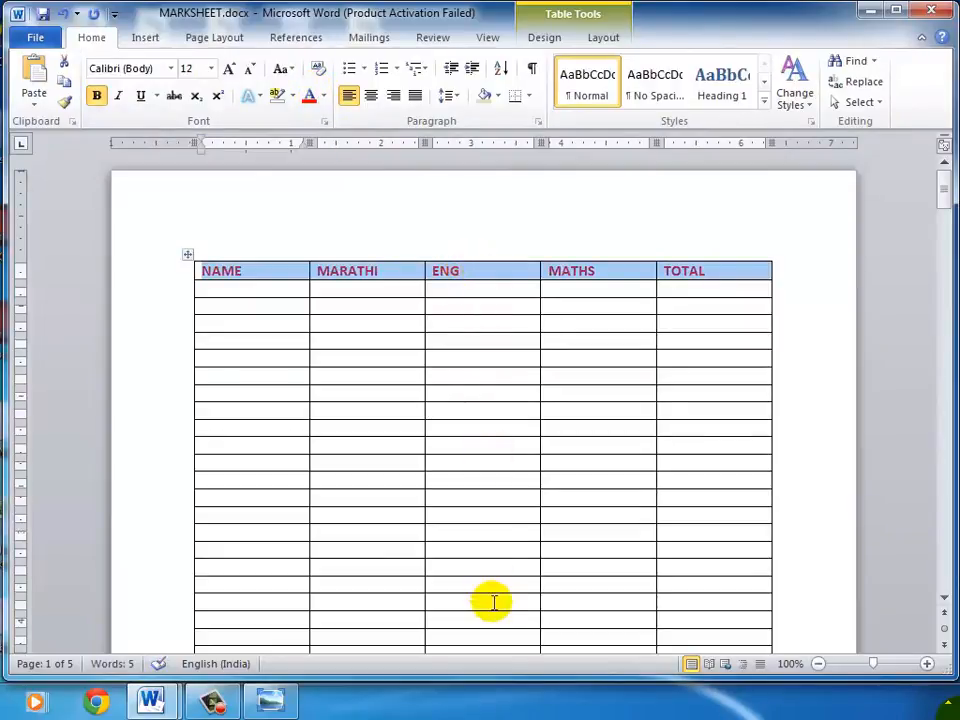
Repeat the table's heading row on every page and check it on the following pages.
{"action": "left_click", "coordinate": [605, 38]}
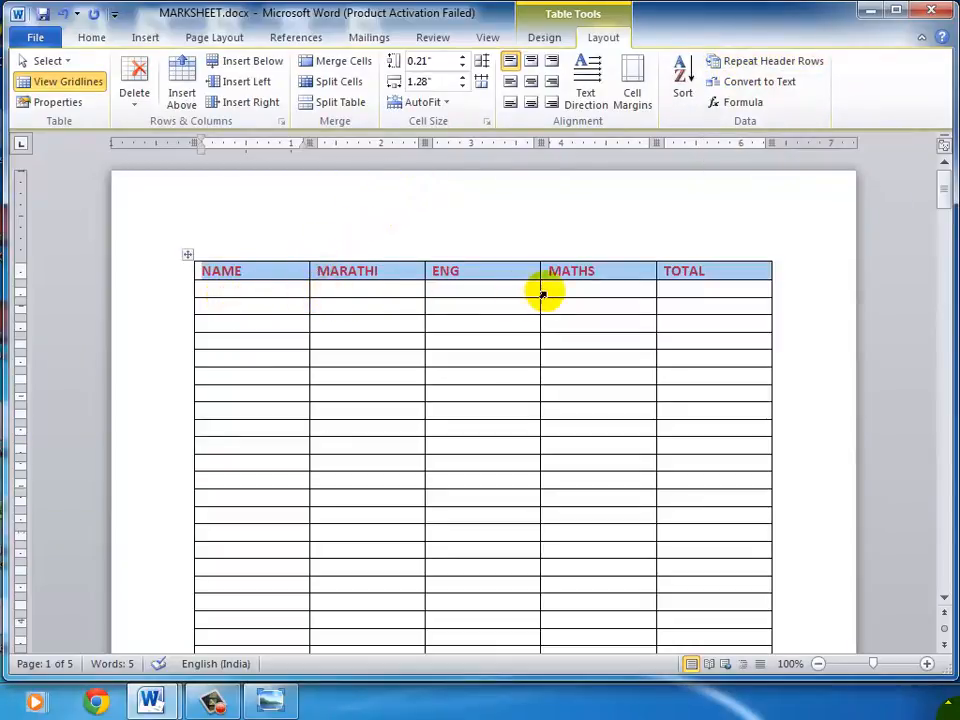
{"action": "left_click", "coordinate": [742, 68]}
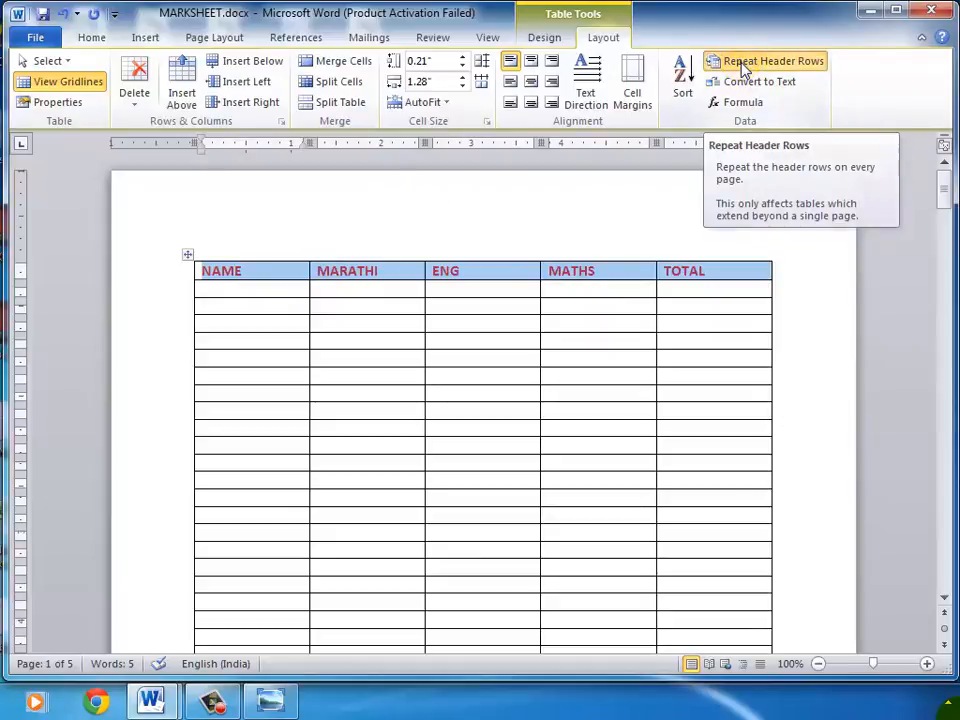
{"action": "left_click", "coordinate": [489, 292]}
{"action": "scroll", "coordinate": [508, 326], "scroll_direction": "down", "scroll_amount": 5}
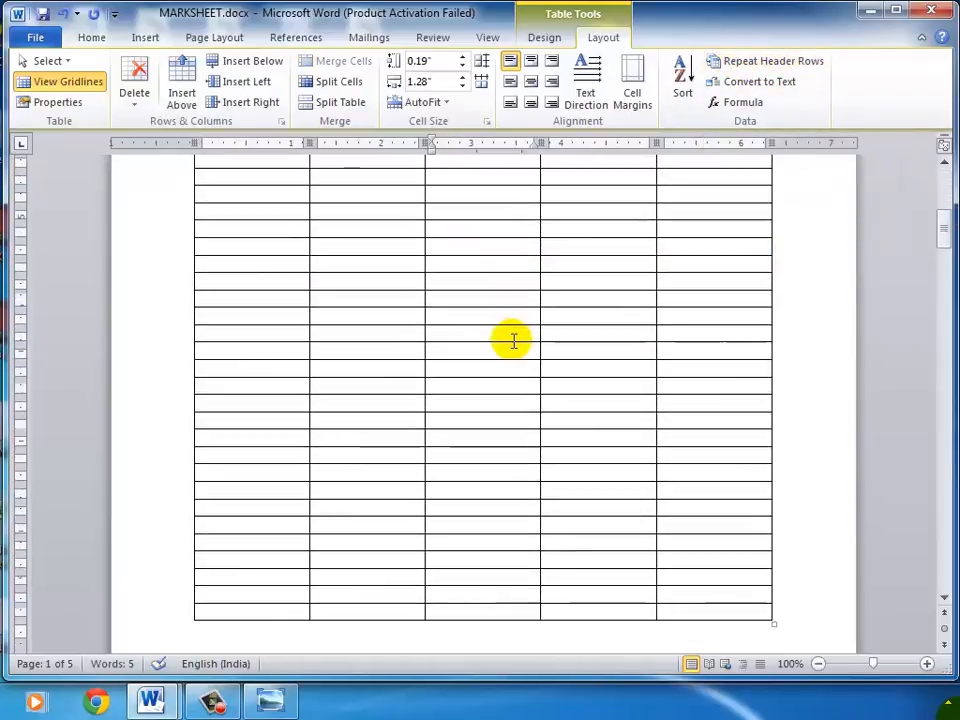
{"action": "scroll", "coordinate": [514, 342], "scroll_direction": "down", "scroll_amount": 3}
{"action": "scroll", "coordinate": [517, 346], "scroll_direction": "down", "scroll_amount": 17}
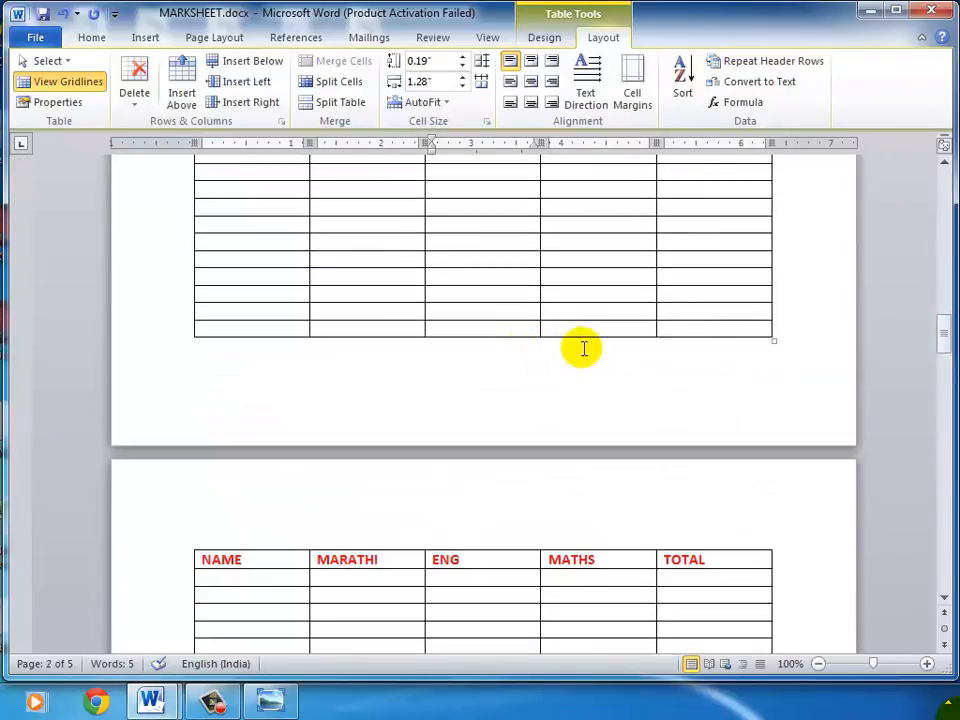
{"action": "scroll", "coordinate": [583, 347], "scroll_direction": "up", "scroll_amount": 8}
{"action": "scroll", "coordinate": [583, 347], "scroll_direction": "up", "scroll_amount": 10}
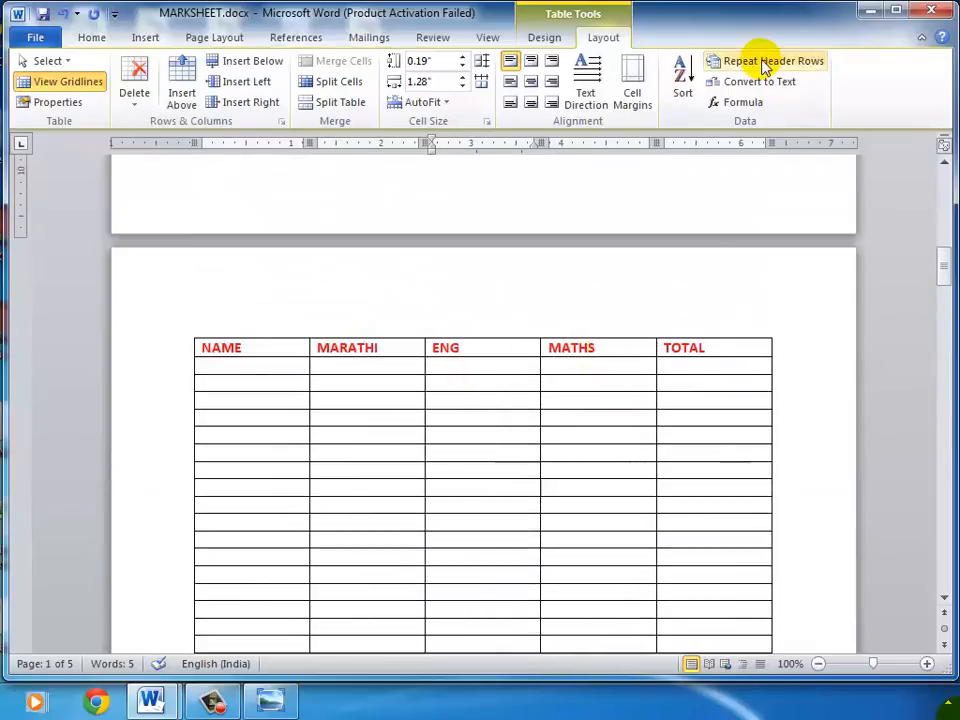
{"action": "left_click", "coordinate": [146, 38]}
{"action": "left_click", "coordinate": [122, 99]}
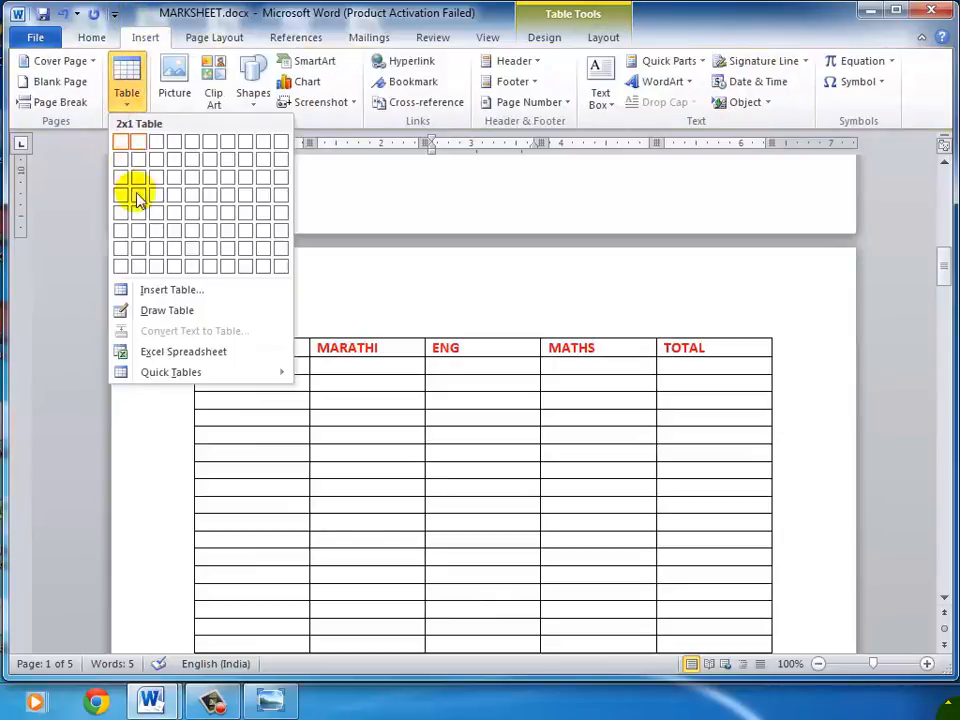
{"action": "left_click", "coordinate": [205, 296]}
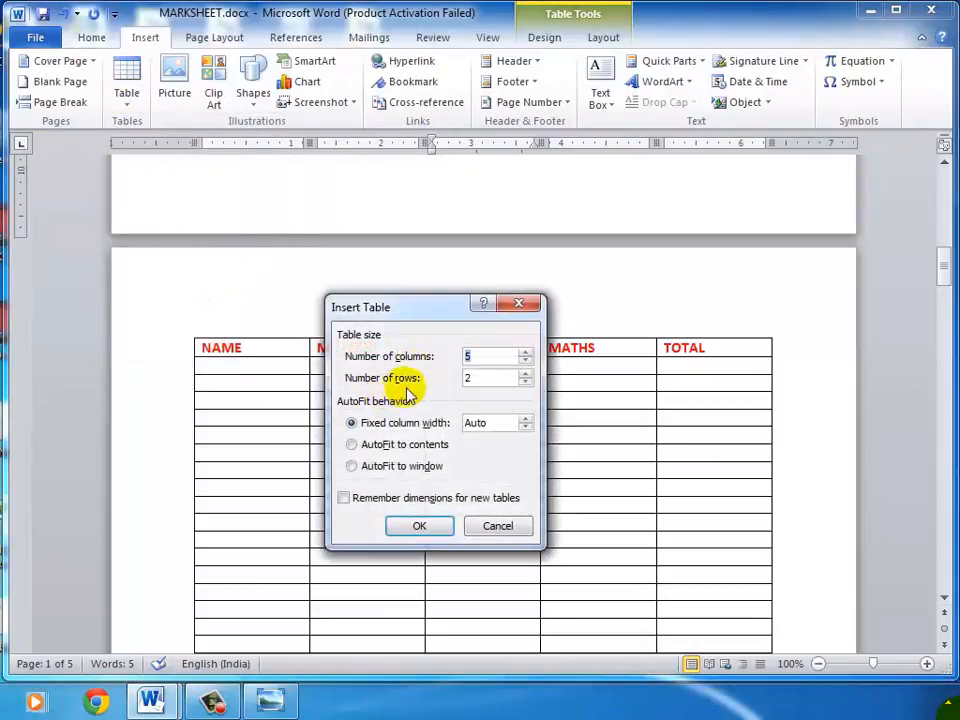
{"action": "double_click", "coordinate": [483, 374]}
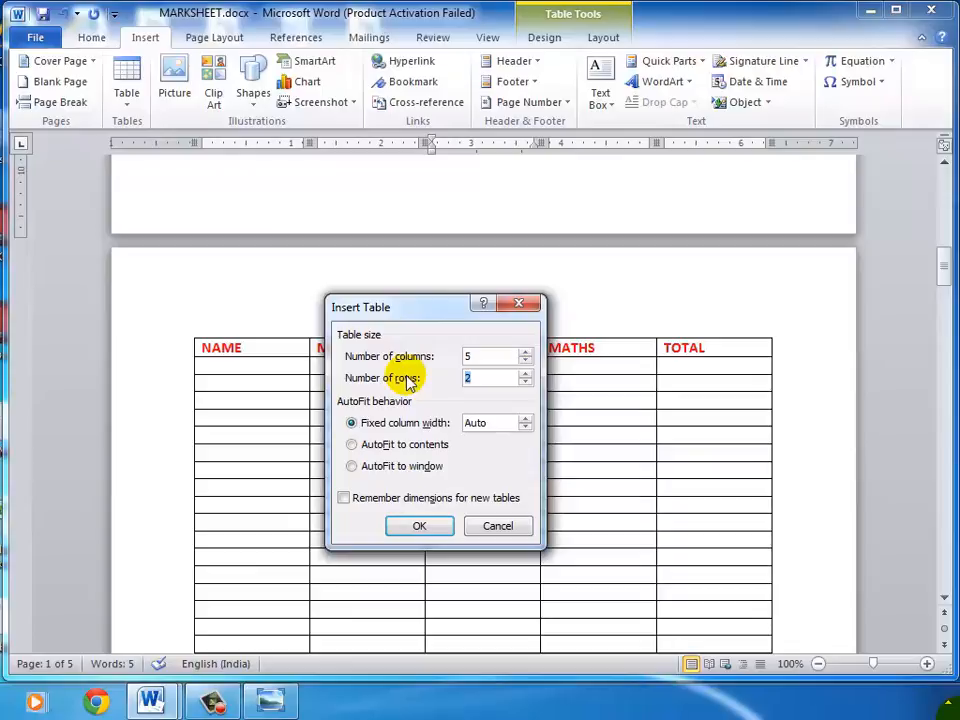
{"action": "left_click", "coordinate": [518, 303]}
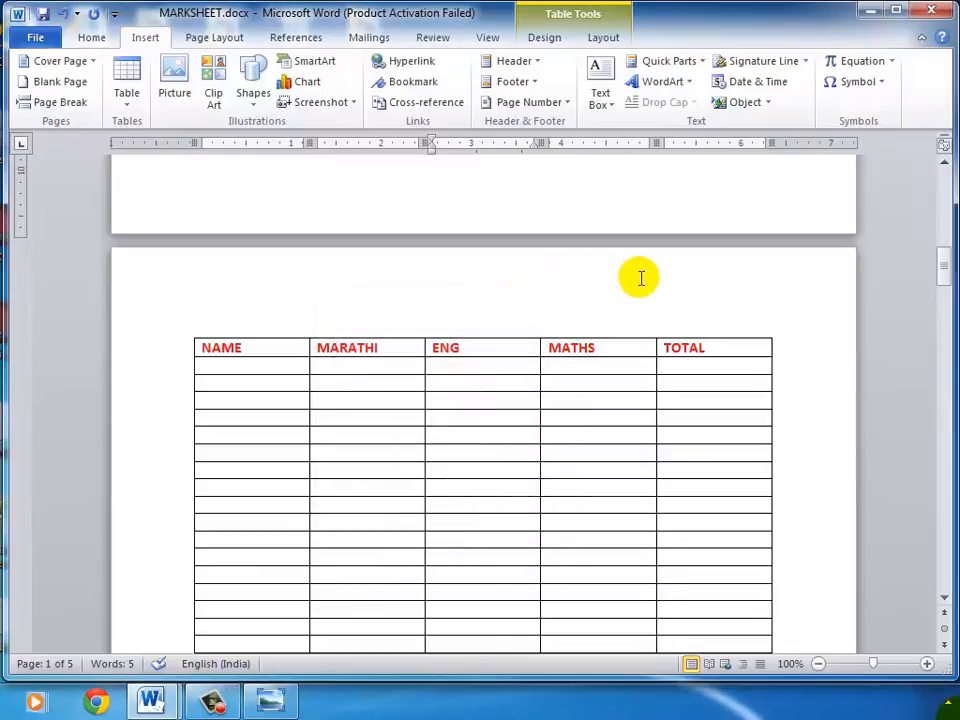
{"action": "left_click", "coordinate": [222, 698]}
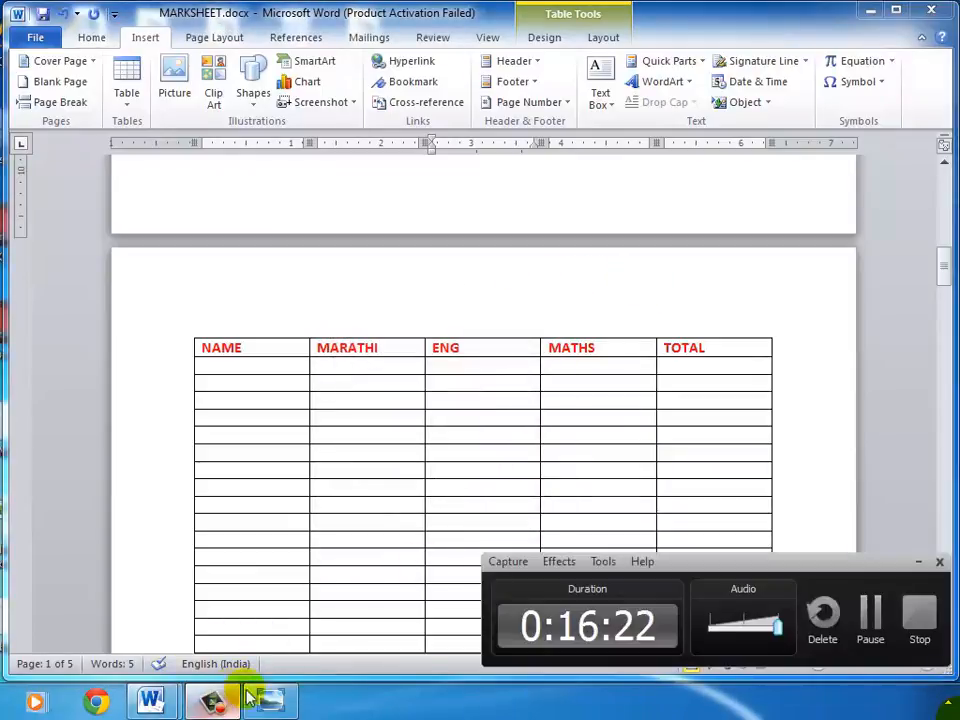